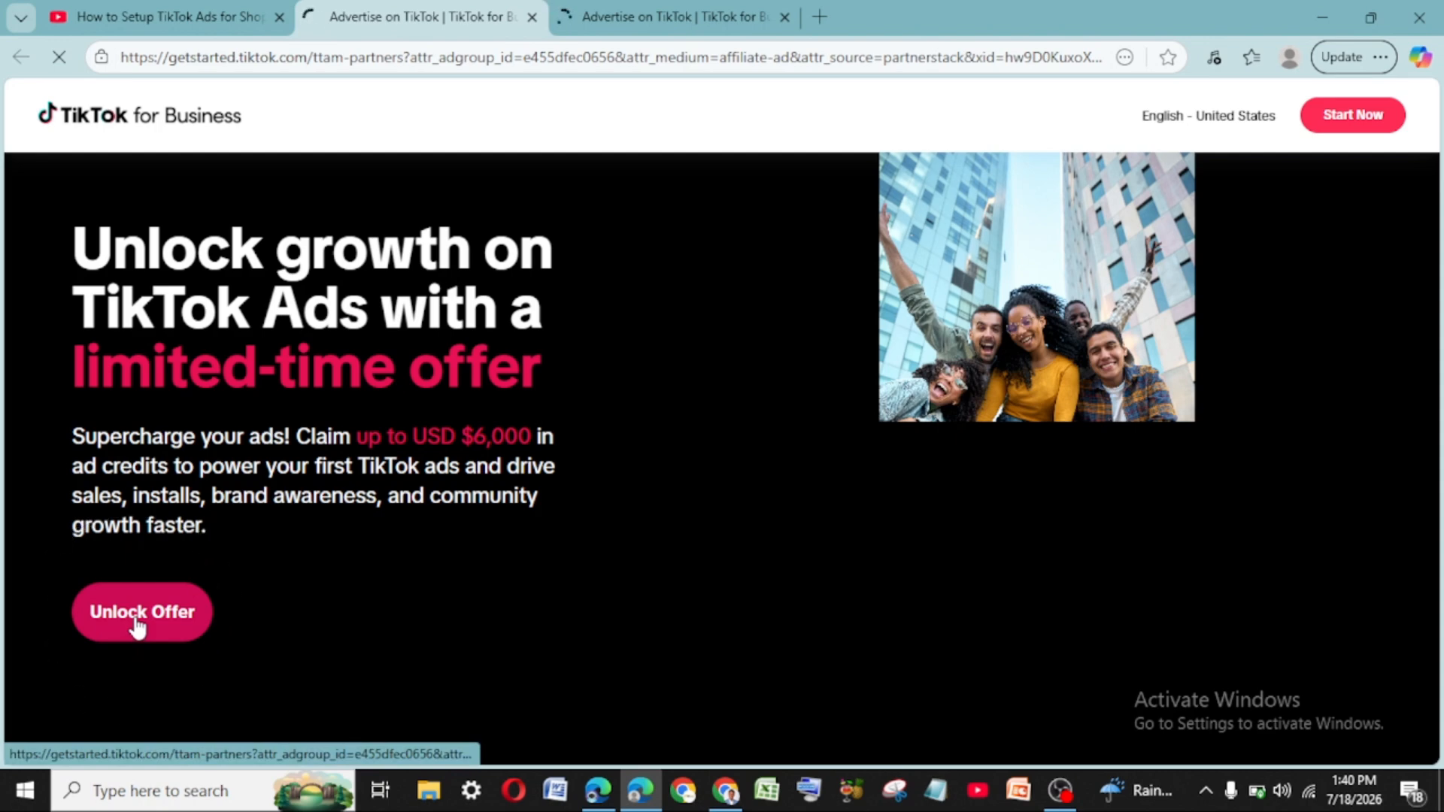
- Claim the offer and fill in the sign-up form's account password
left_click(137, 626)
scroll(678, 504, "down", 2)
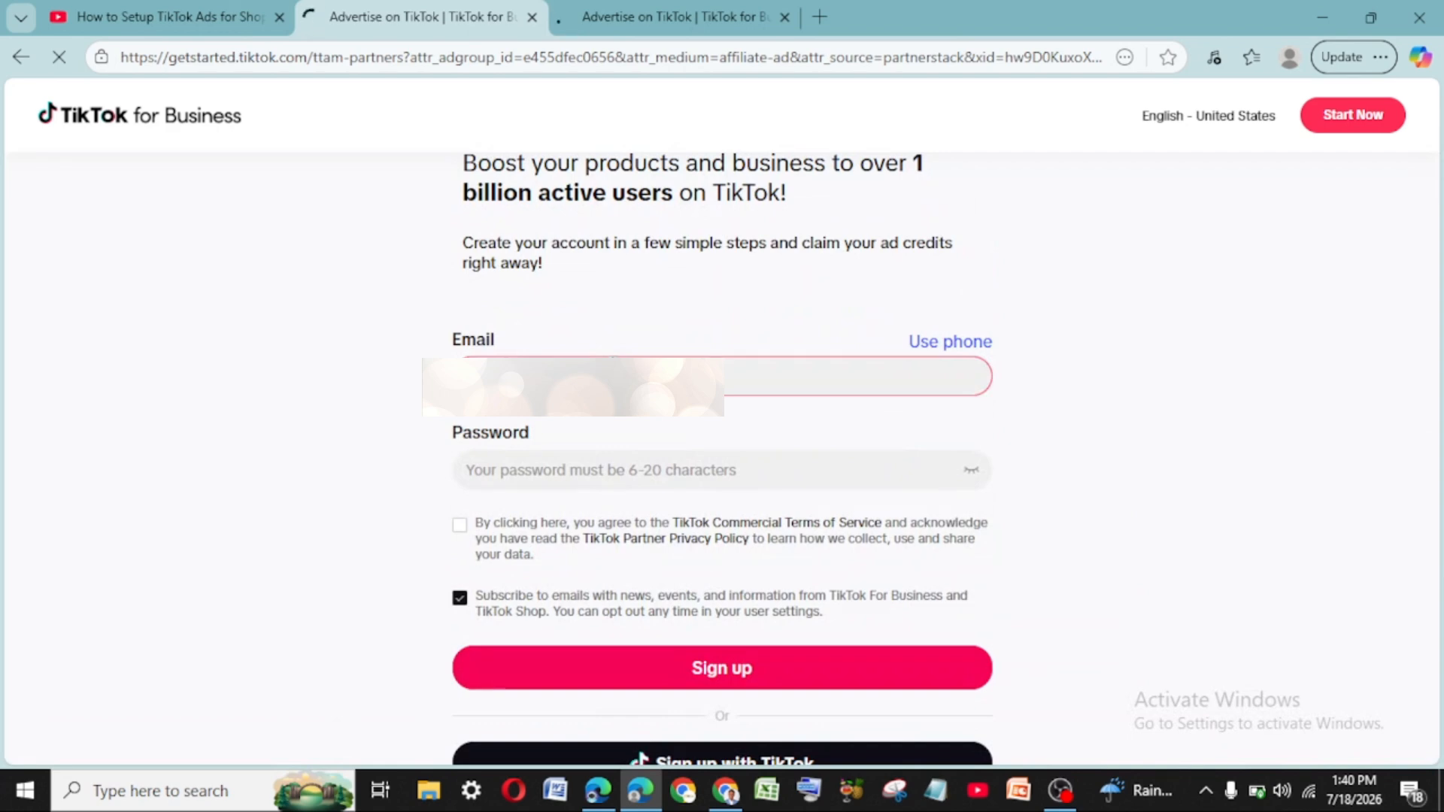
left_click(556, 471)
key("ctrl+v")
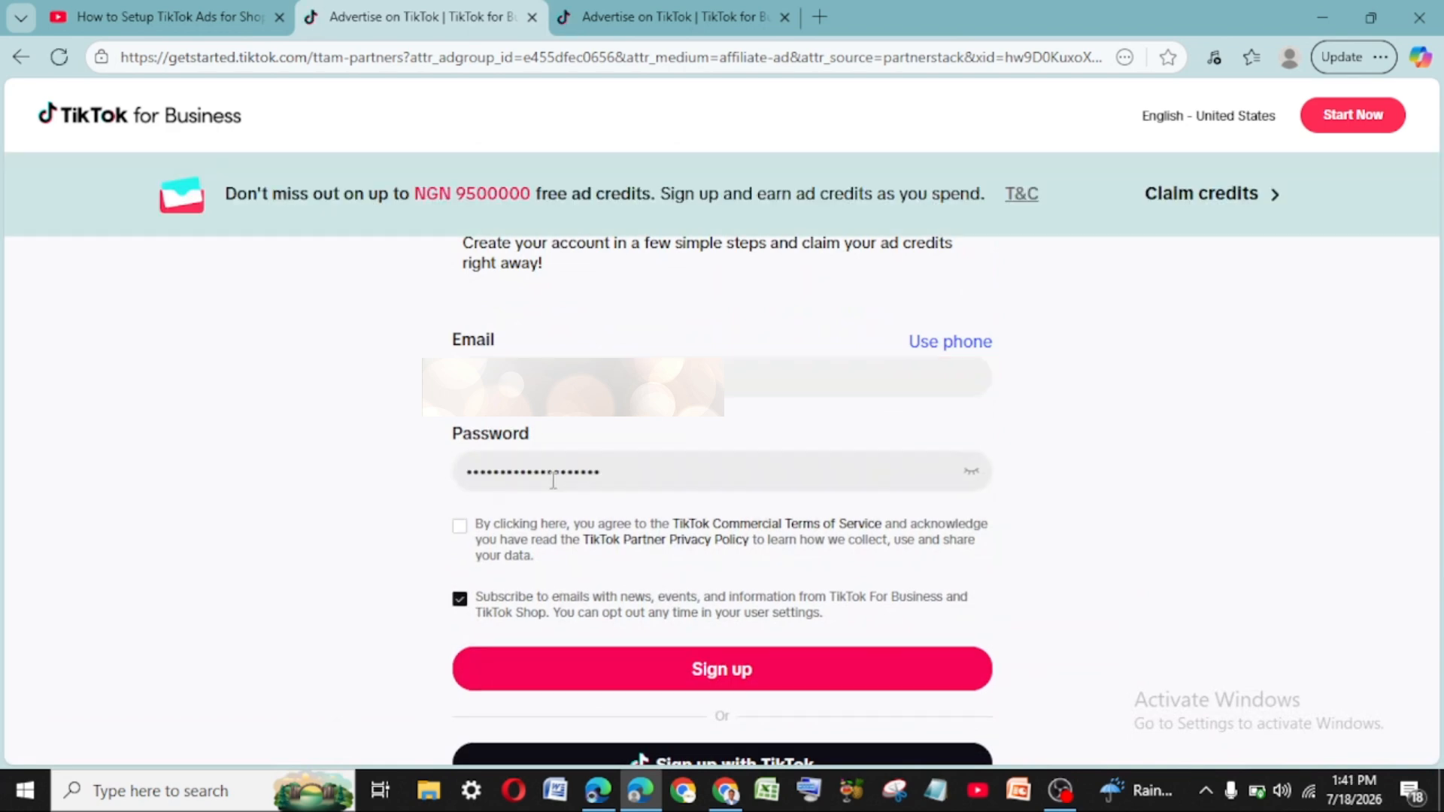
left_click(572, 474)
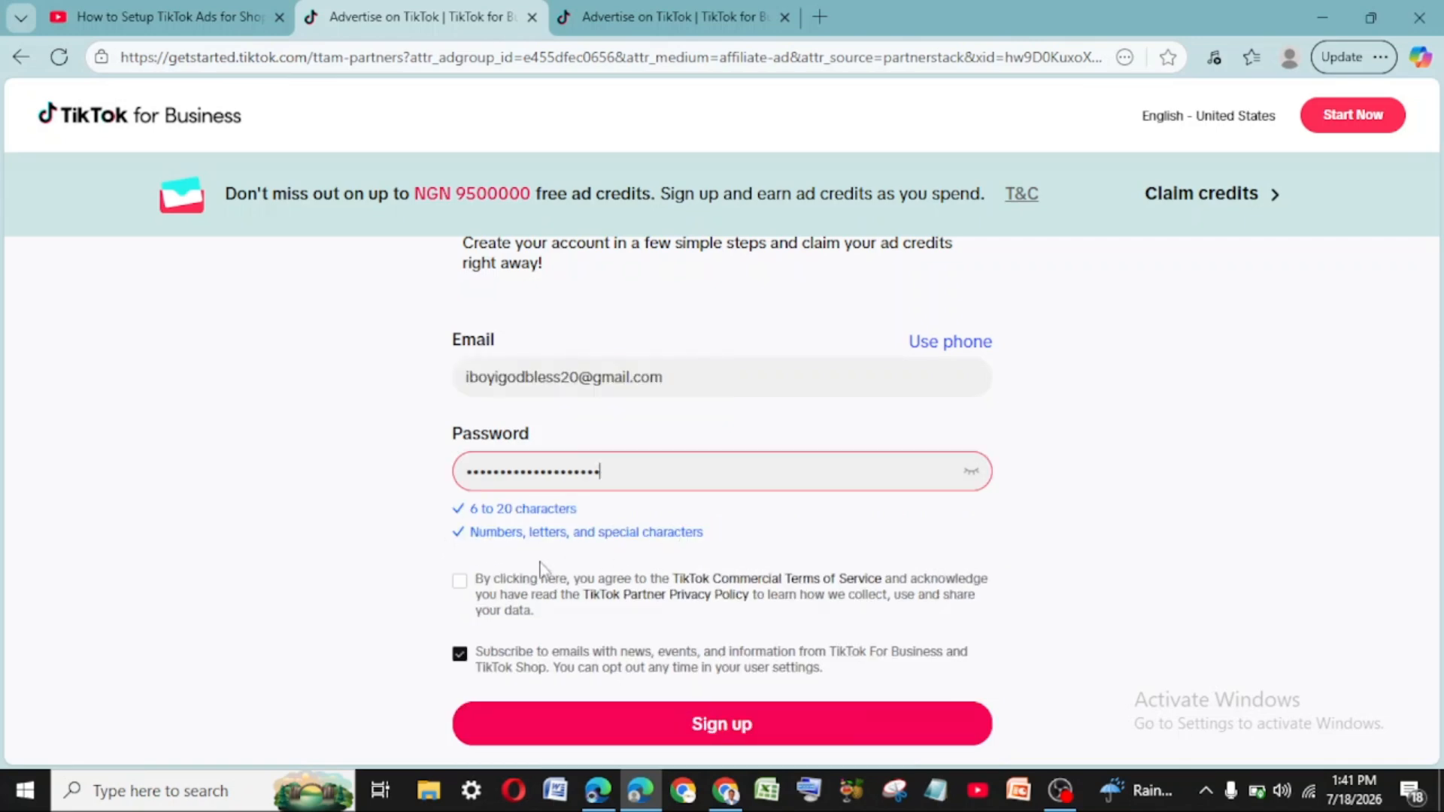
- Accept the commercial terms, submit sign-up, and pass the matching-C shape check
left_click(463, 594)
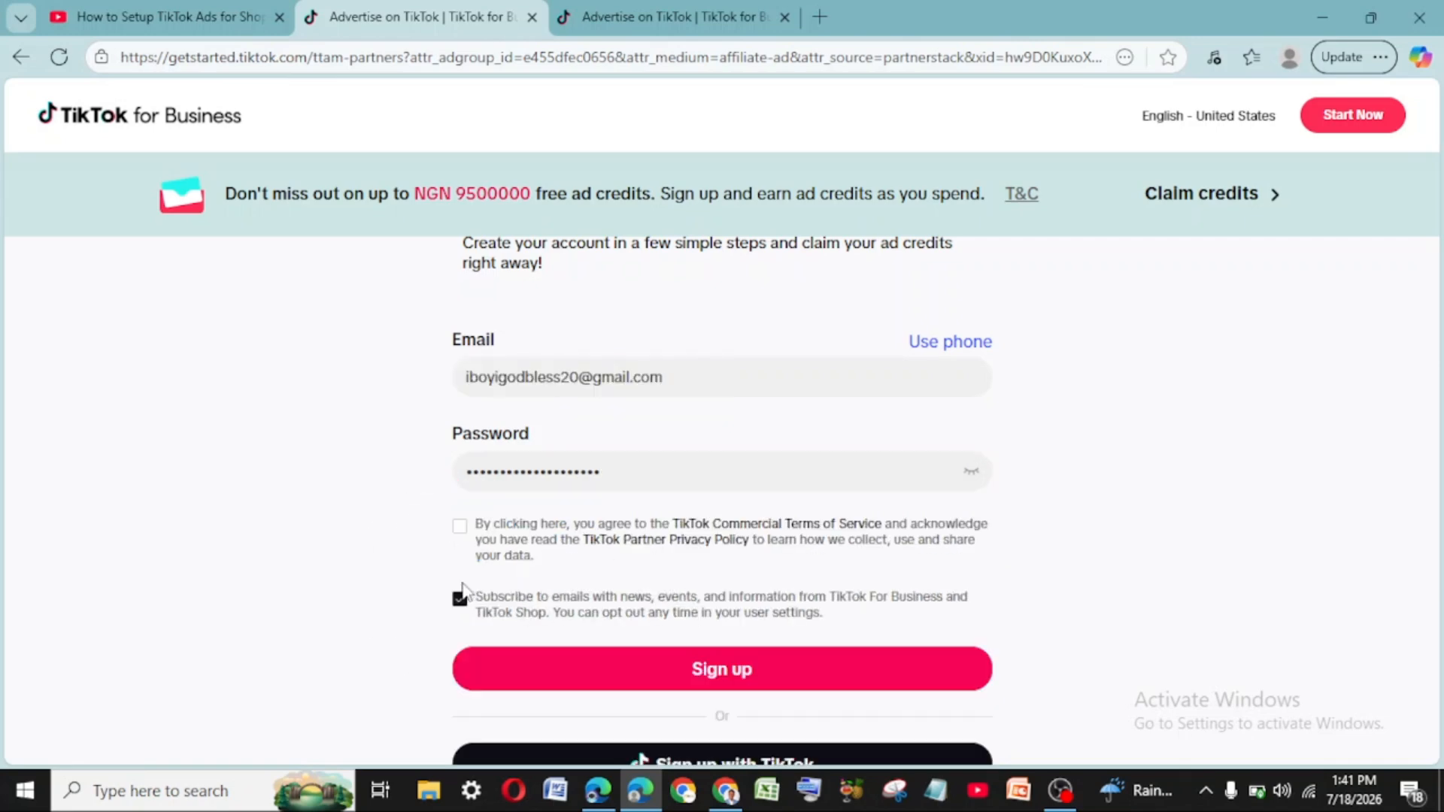
left_click(629, 669)
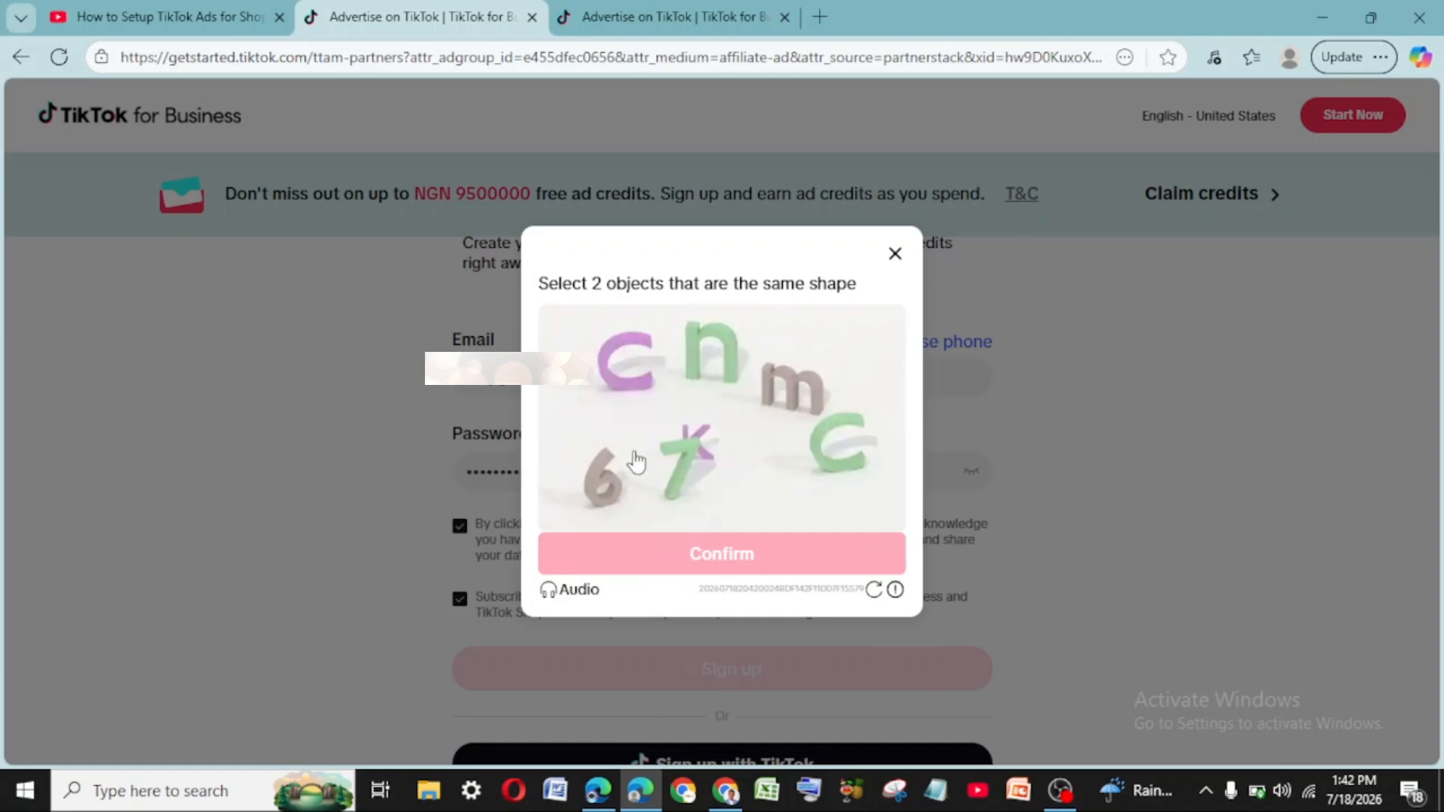
left_click(629, 346)
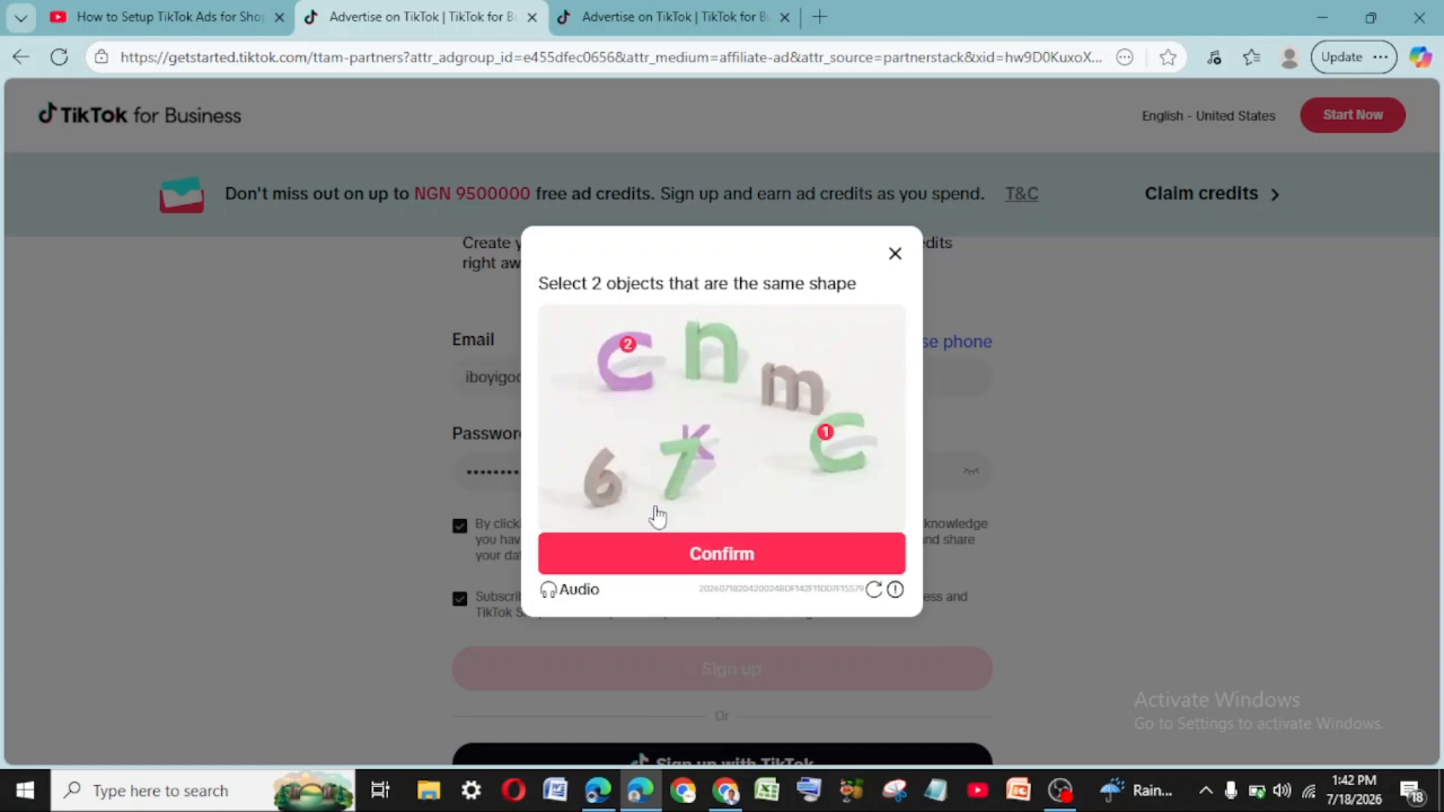
left_click(743, 557)
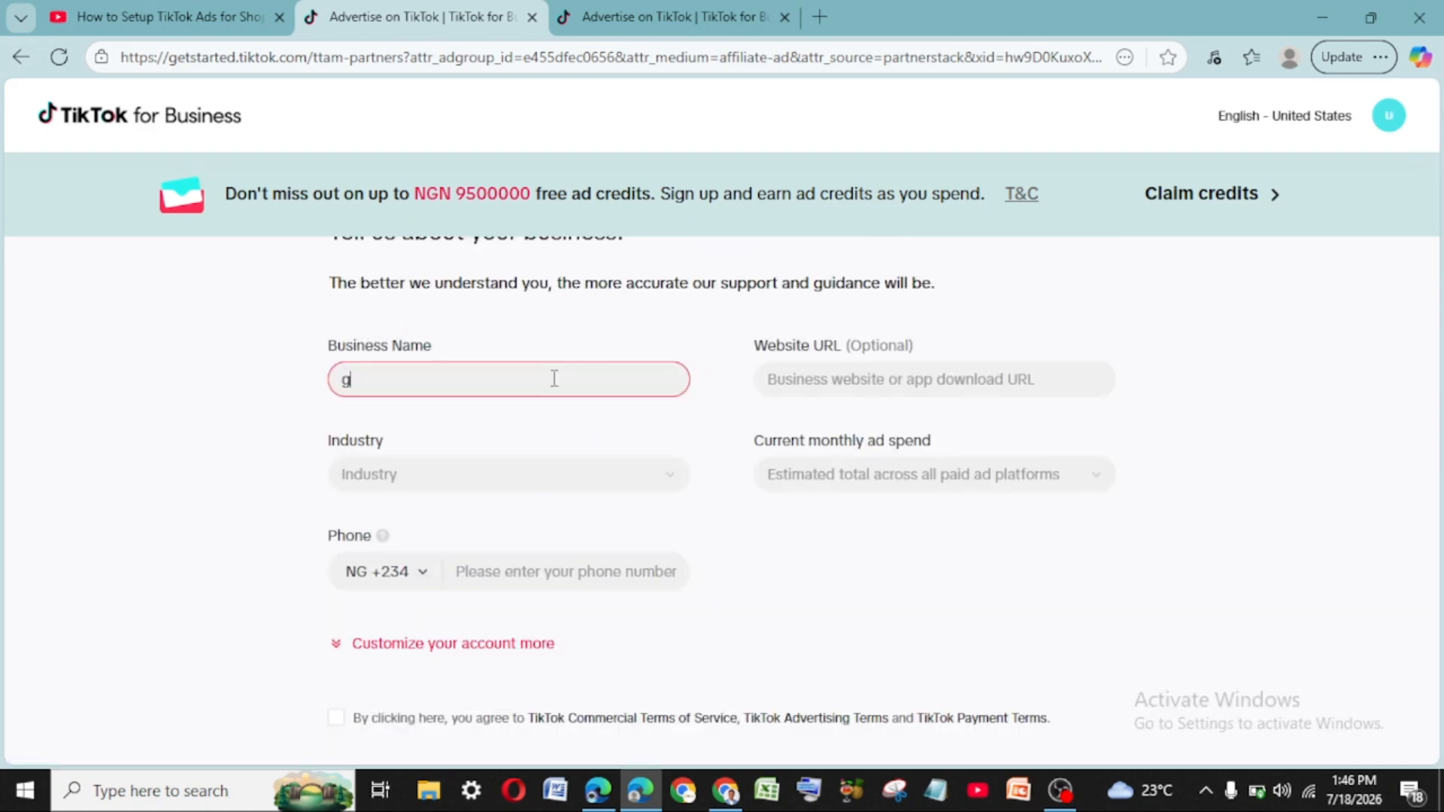
- Enter the business name GROW WITH GODBLESS LTD, leaving the website field empty
scroll(551, 379, "up", 4)
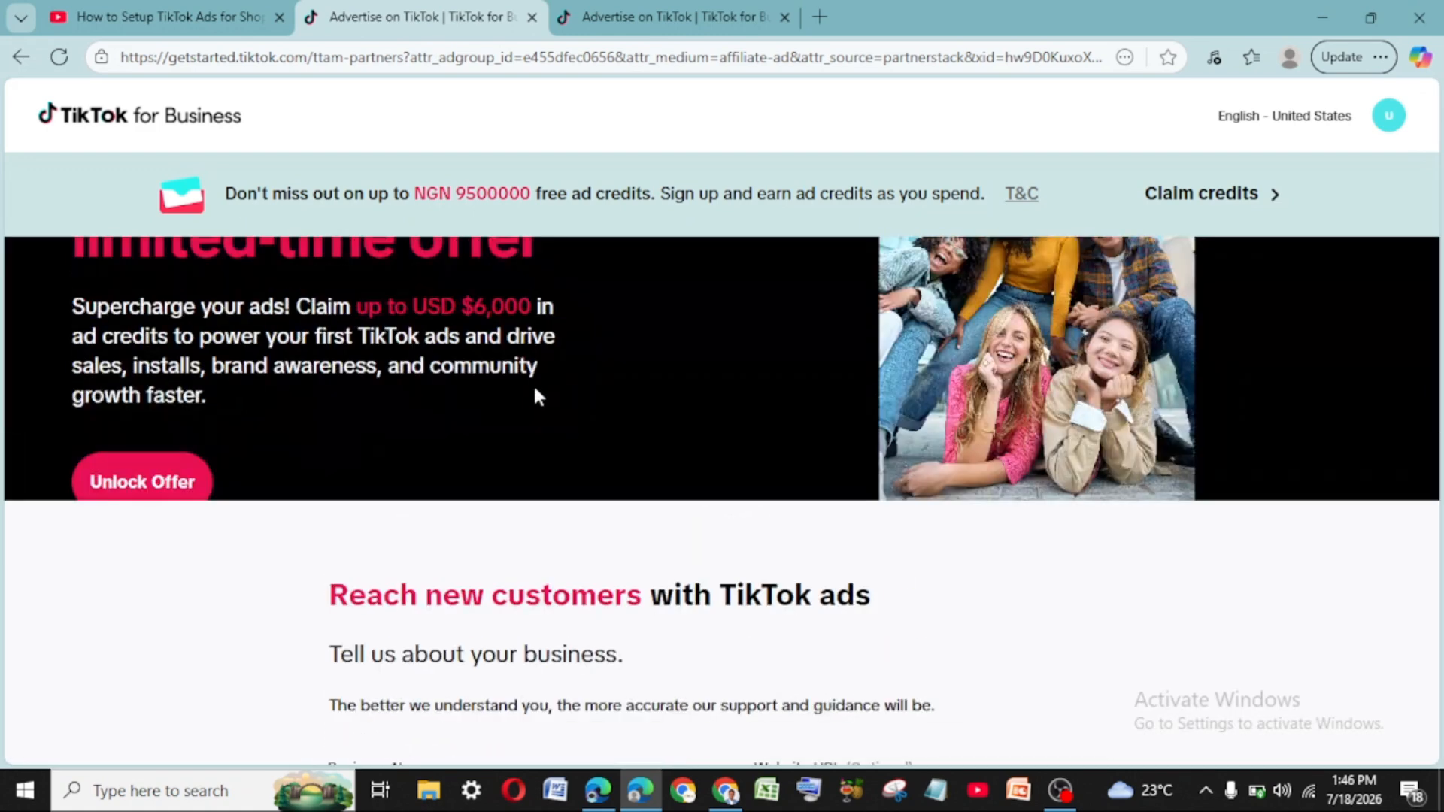
scroll(592, 491, "down", 2)
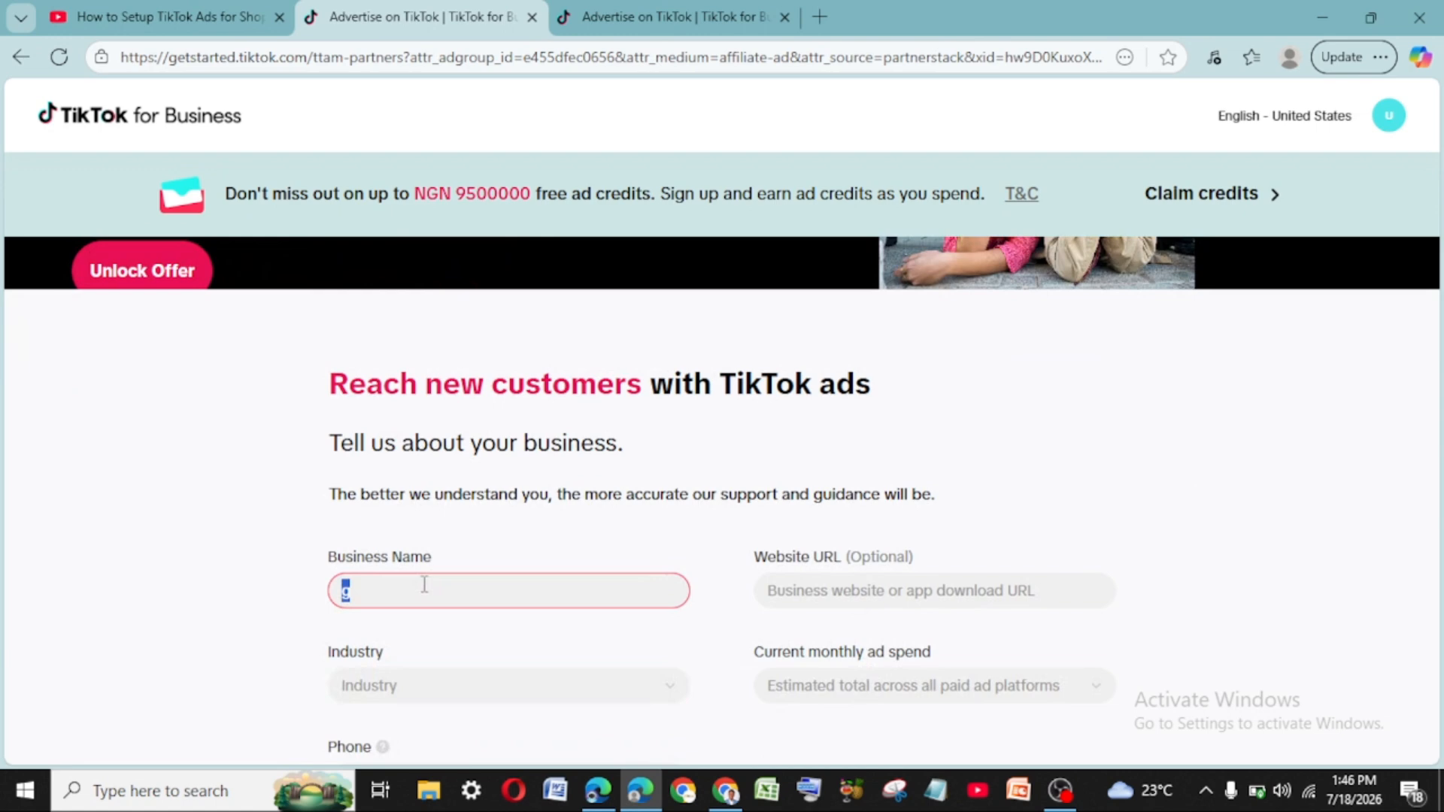
type("GROW WITH GODBLESS LTD")
scroll(827, 572, "down", 3)
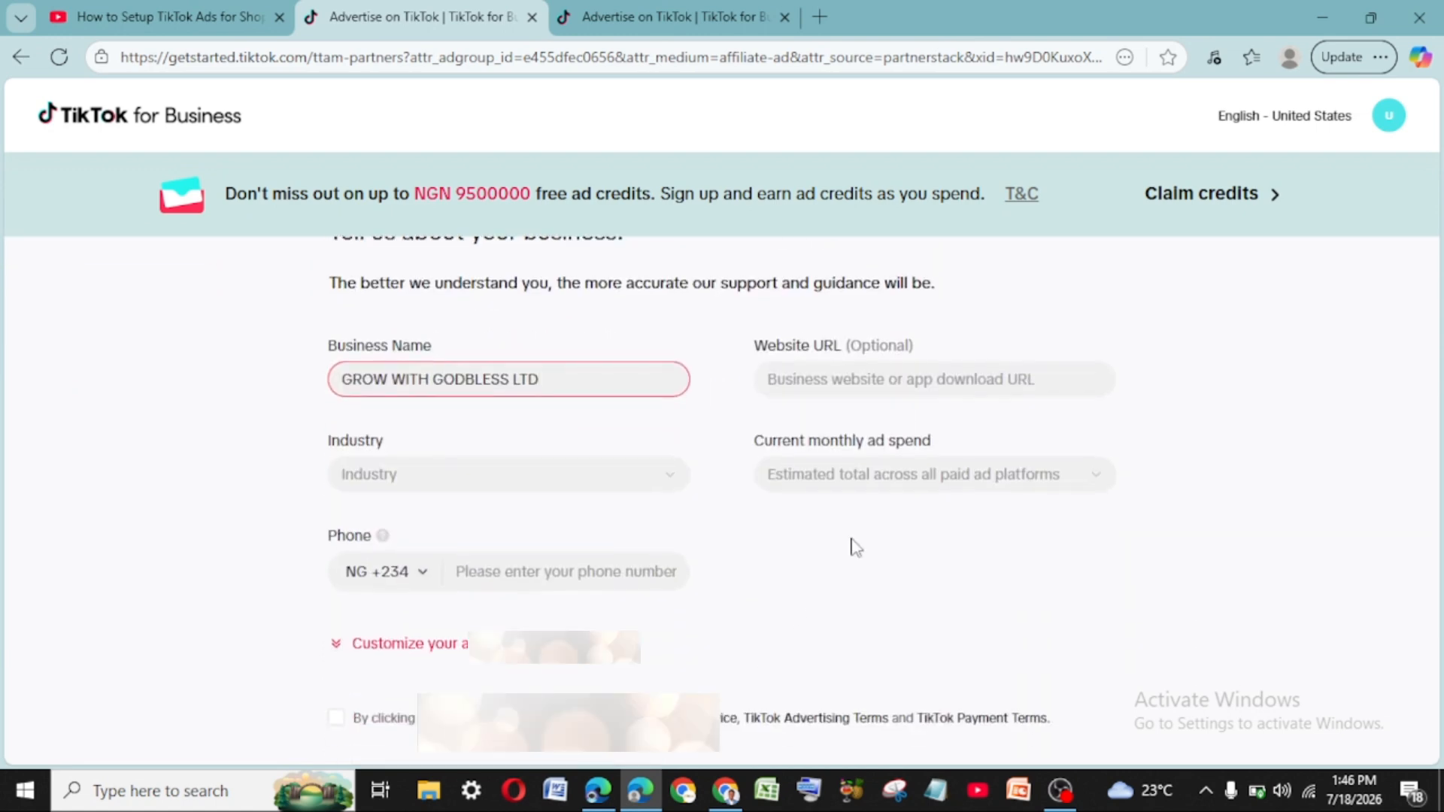
left_click(899, 385)
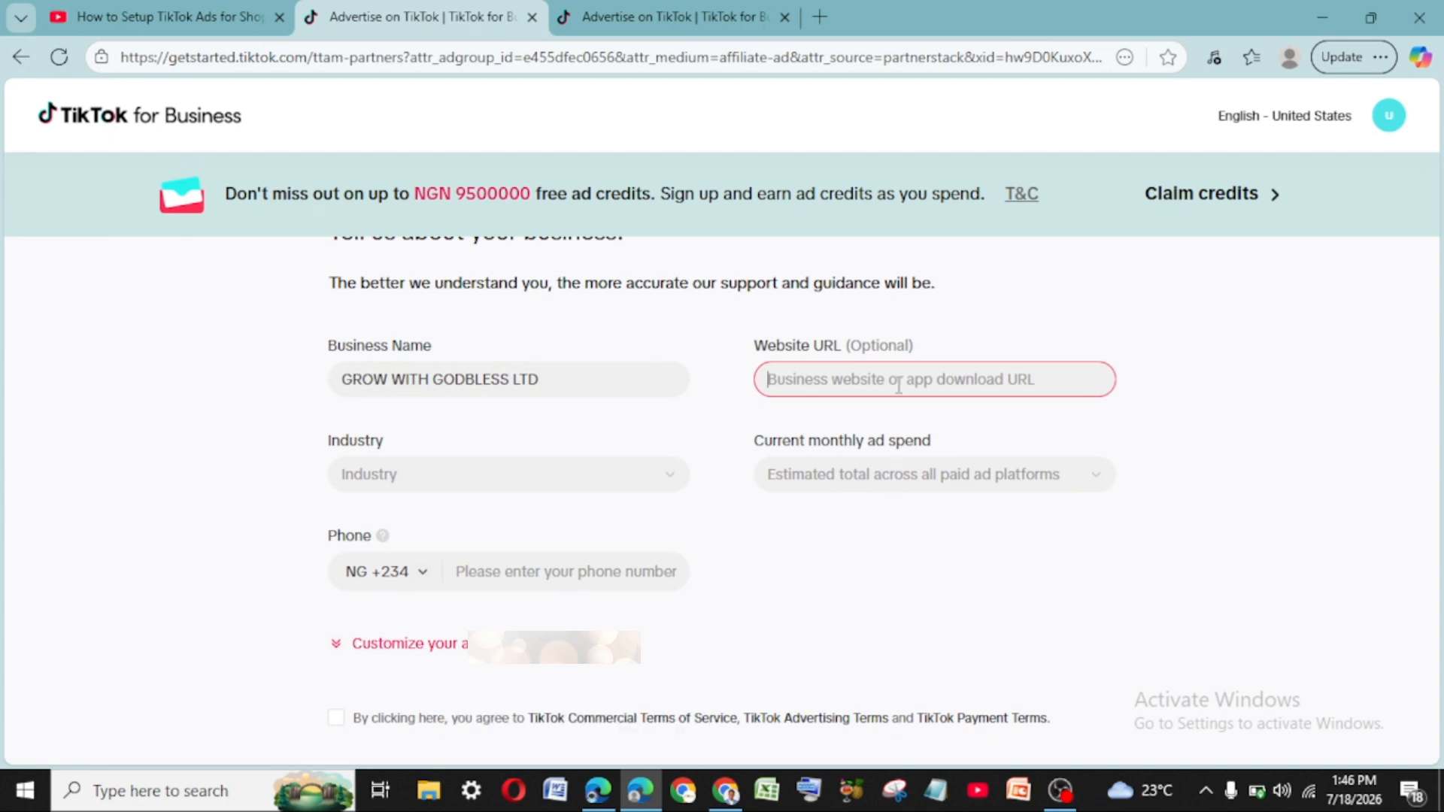
type("w")
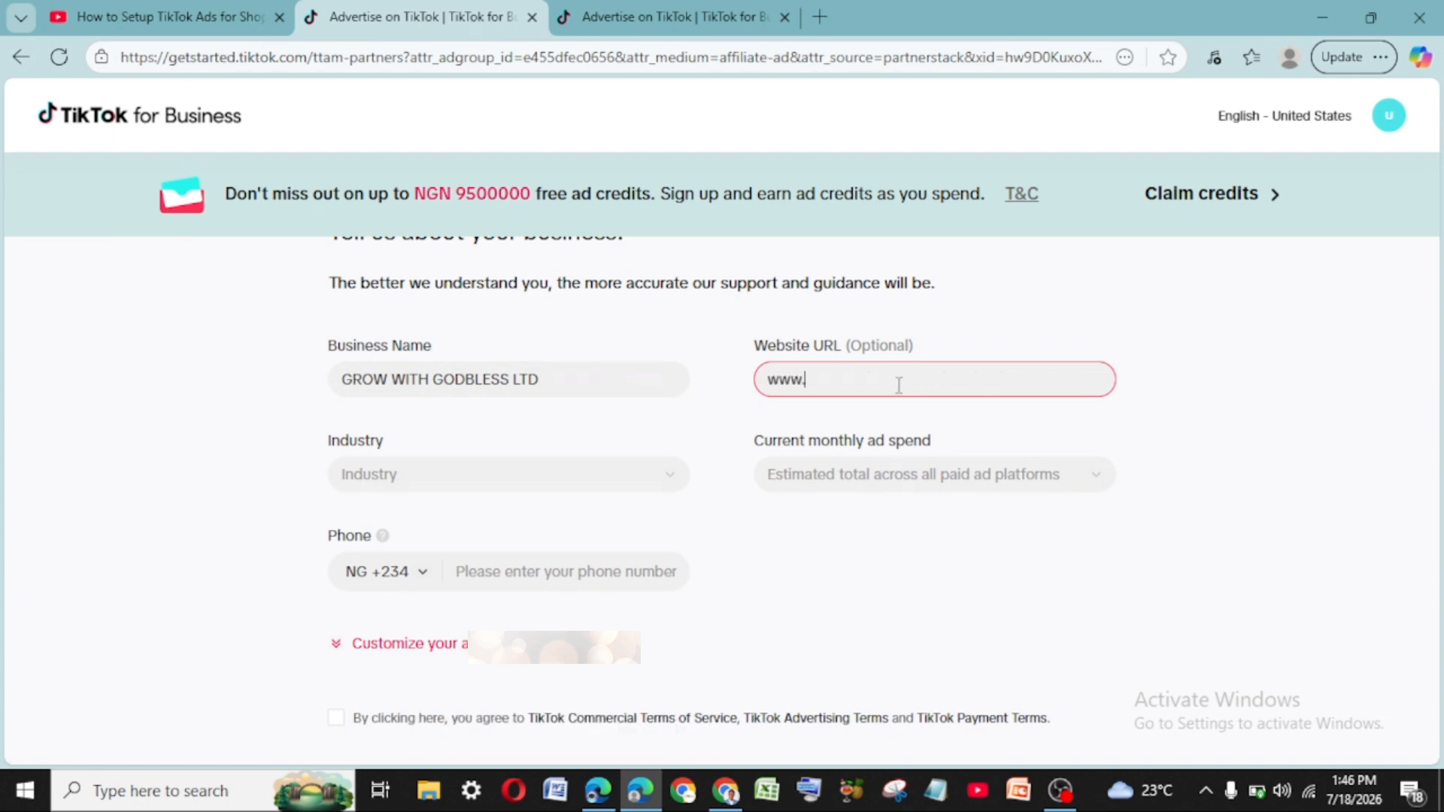
type("ww.gimaxtea")
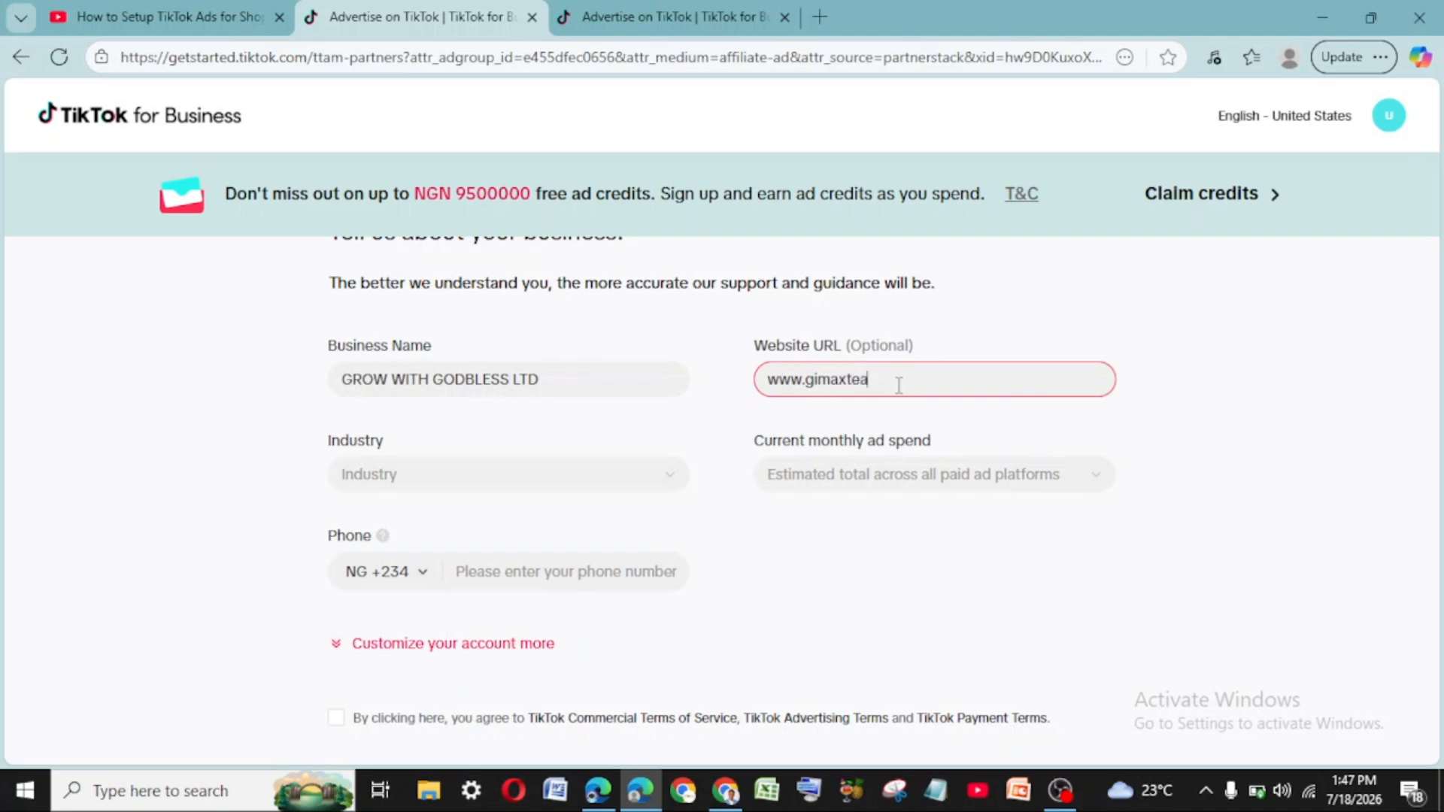
key("BackSpace")
key("BackSpace")
key("BackSpace")
key("BackSpace")
key("BackSpace")
key("BackSpace")
key("BackSpace")
key("BackSpace")
key("BackSpace")
key("BackSpace")
- Set the industry to Marketplace e-commerce > Other marketplace e-commerce
left_click(422, 474)
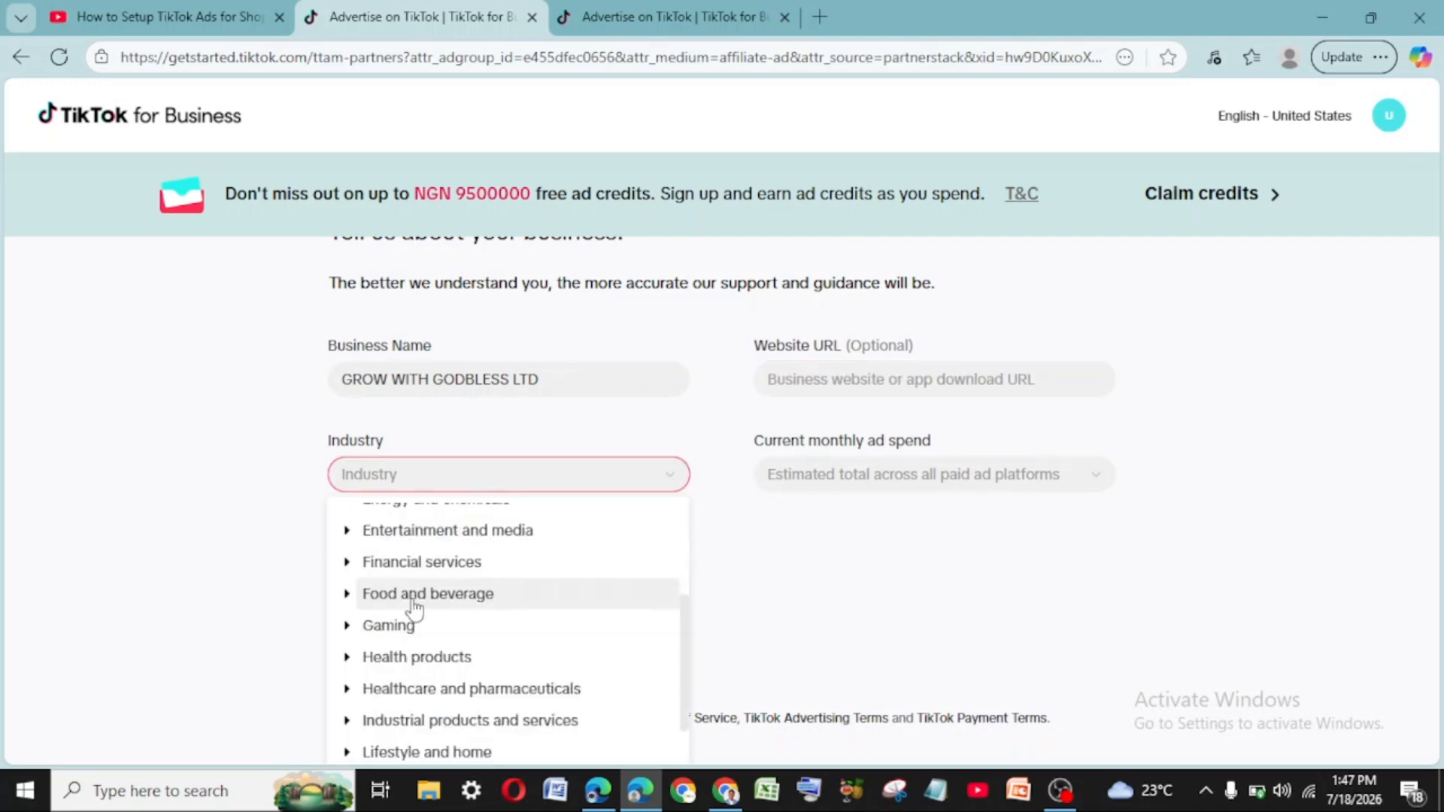
scroll(391, 602, "down", 1)
scroll(404, 645, "down", 3)
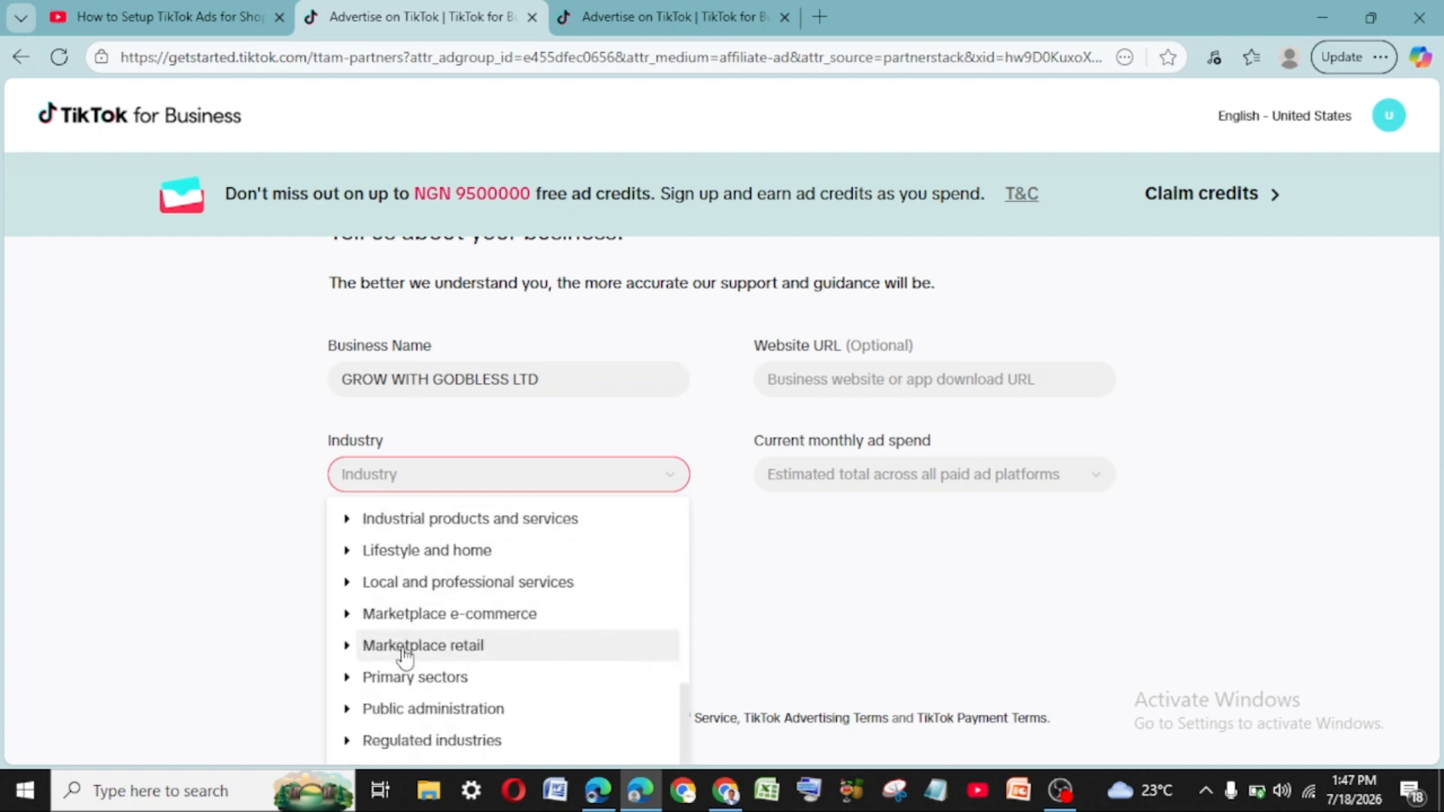
left_click(364, 614)
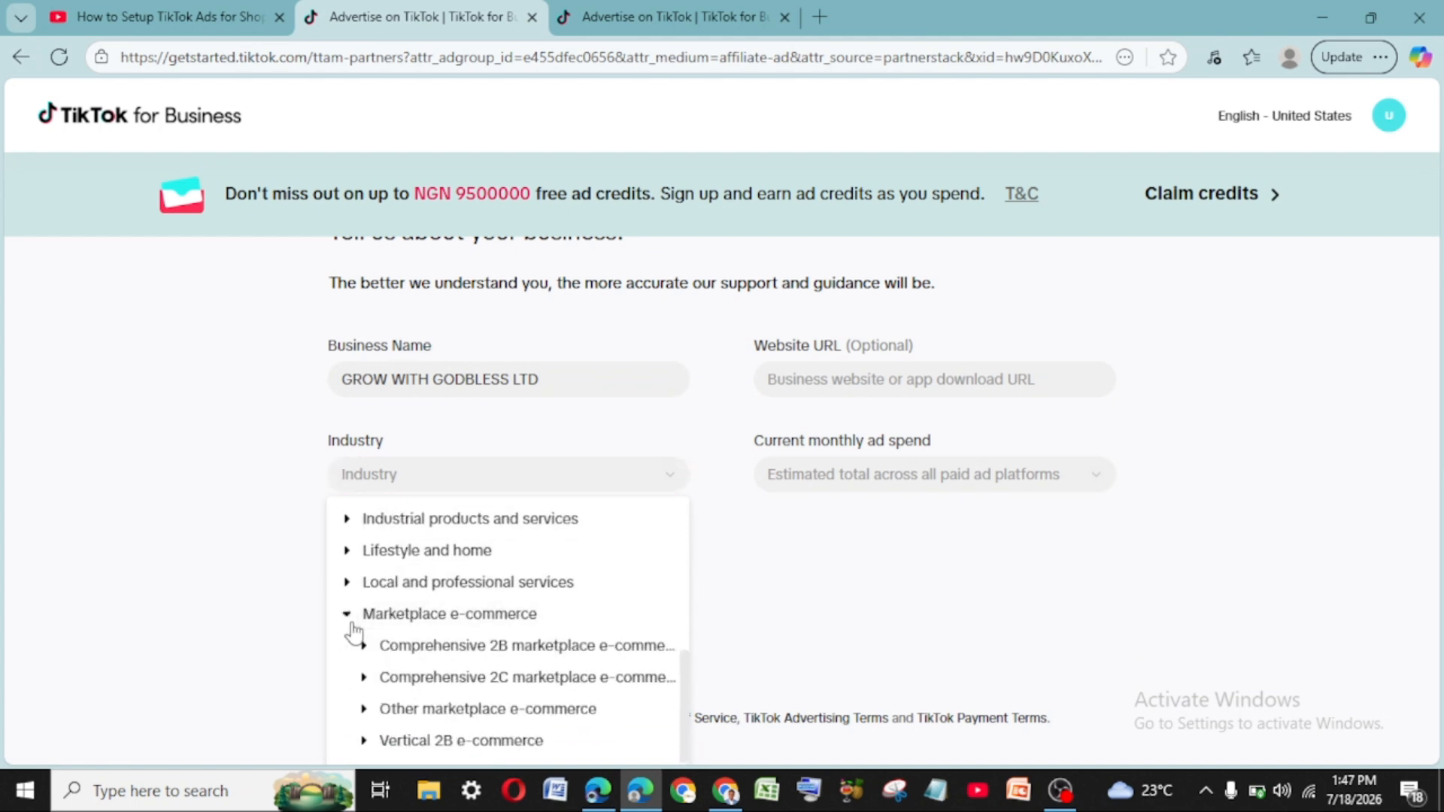
scroll(530, 677, "down", 3)
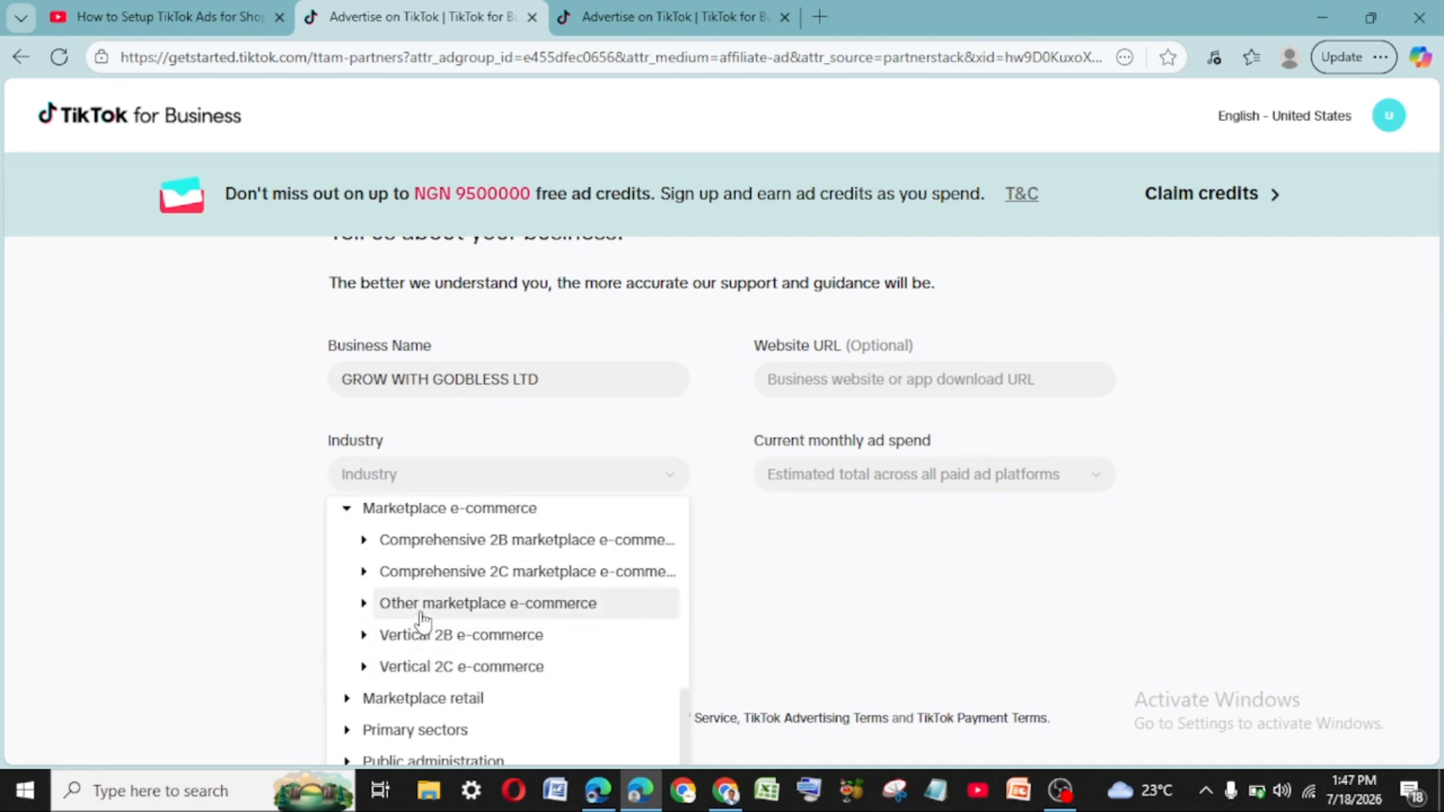
scroll(421, 613, "up", 3)
scroll(417, 613, "down", 3)
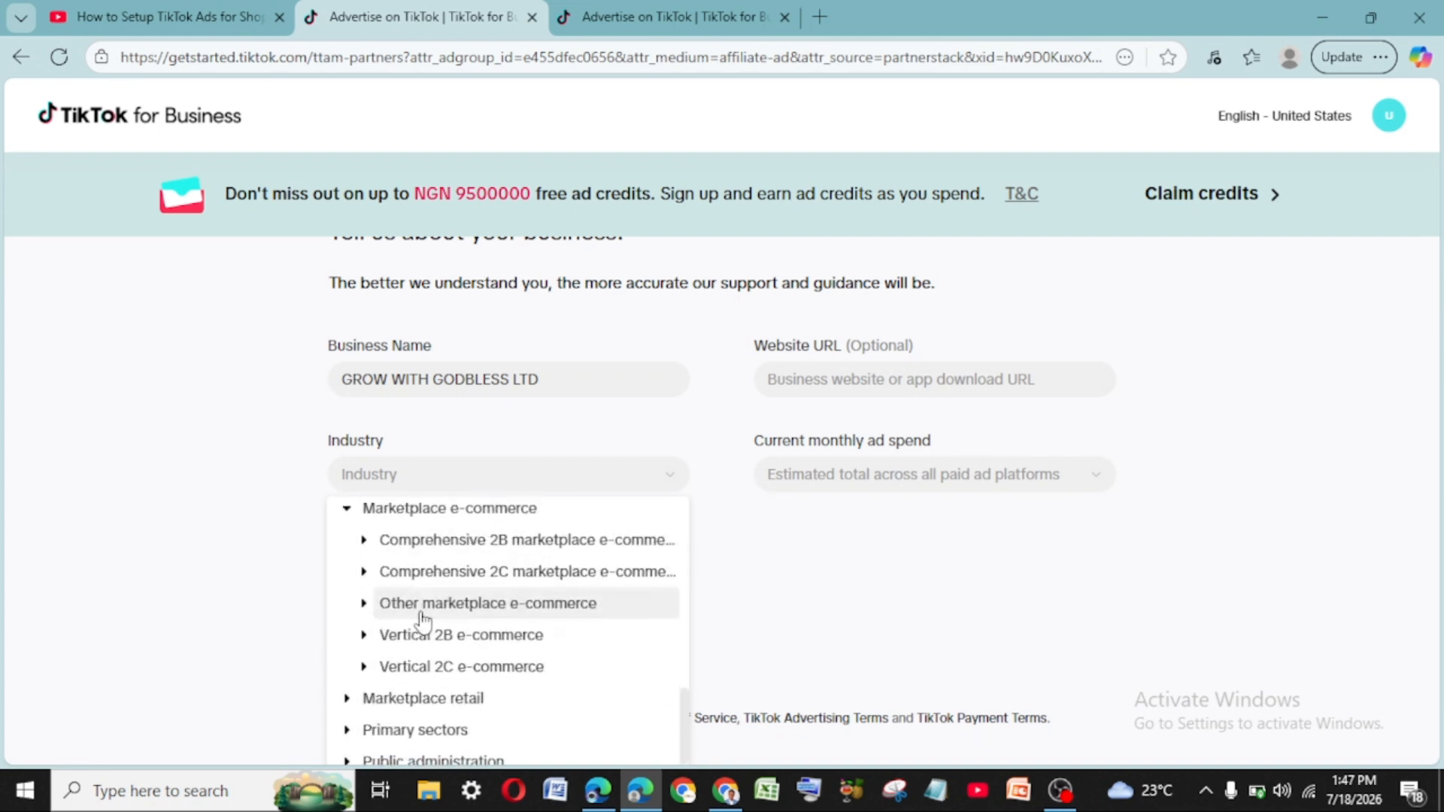
left_click(479, 606)
left_click(496, 633)
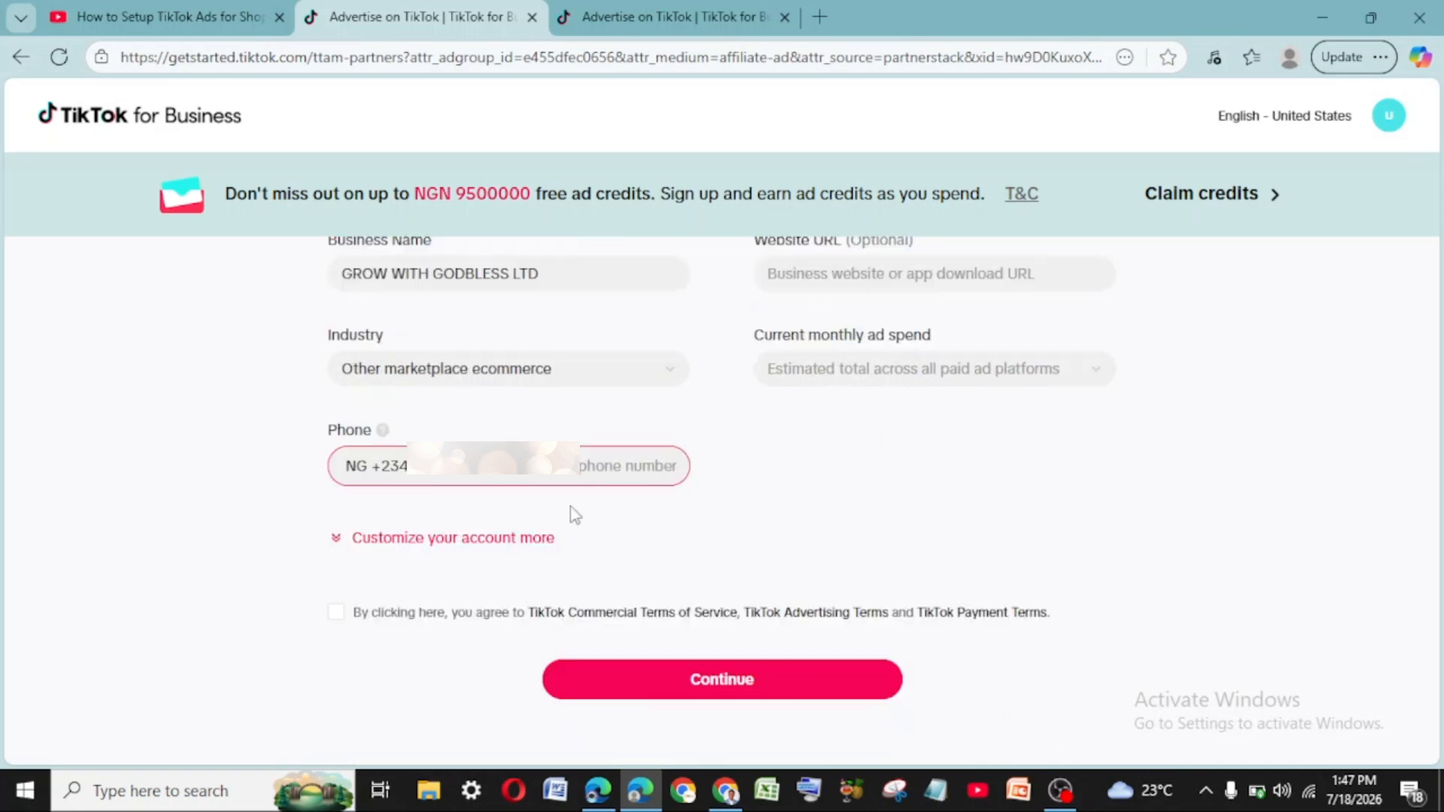
- Accept the advertising and payment terms and set monthly ad spend to under USD 200
scroll(579, 483, "down", 2)
left_click(336, 473)
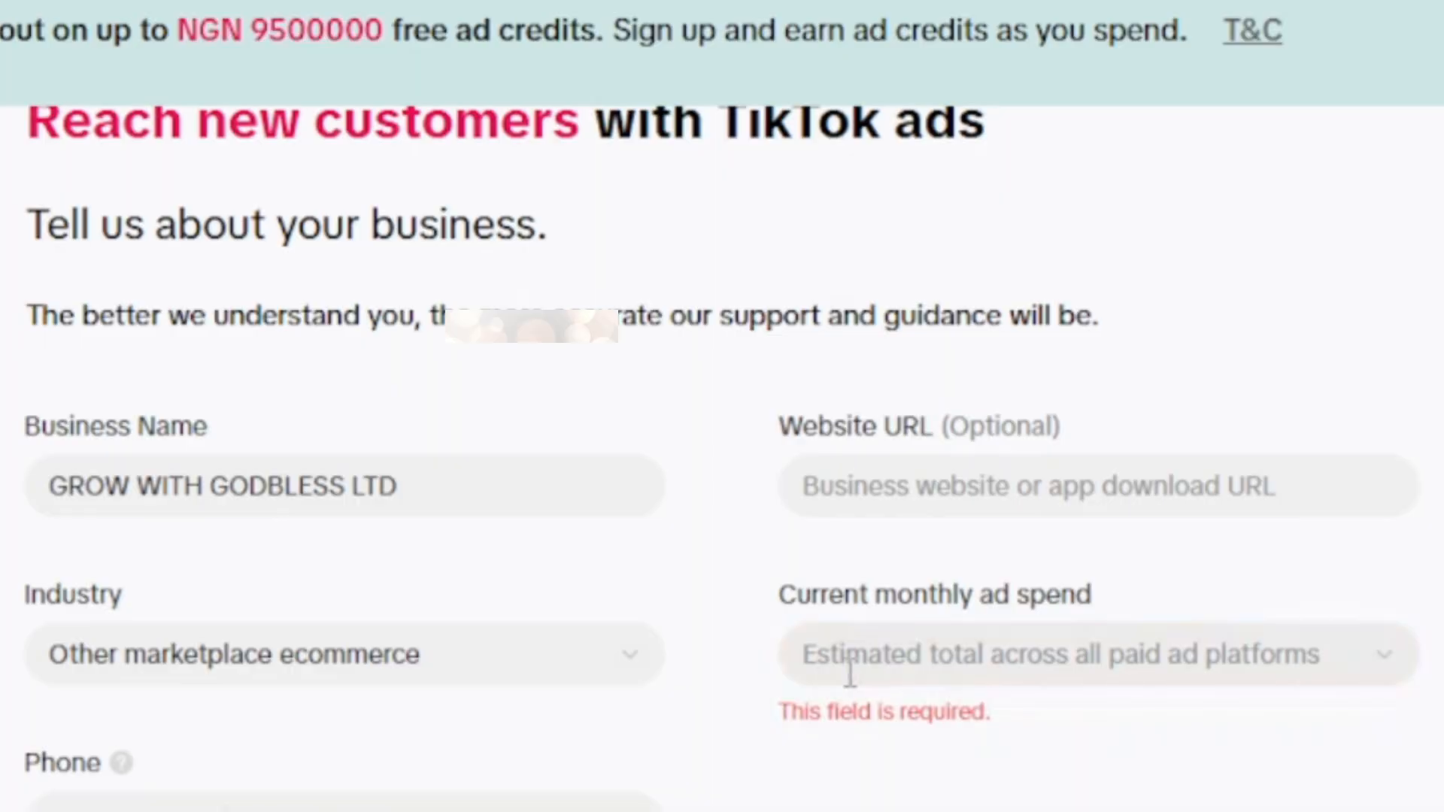
left_click(1057, 669)
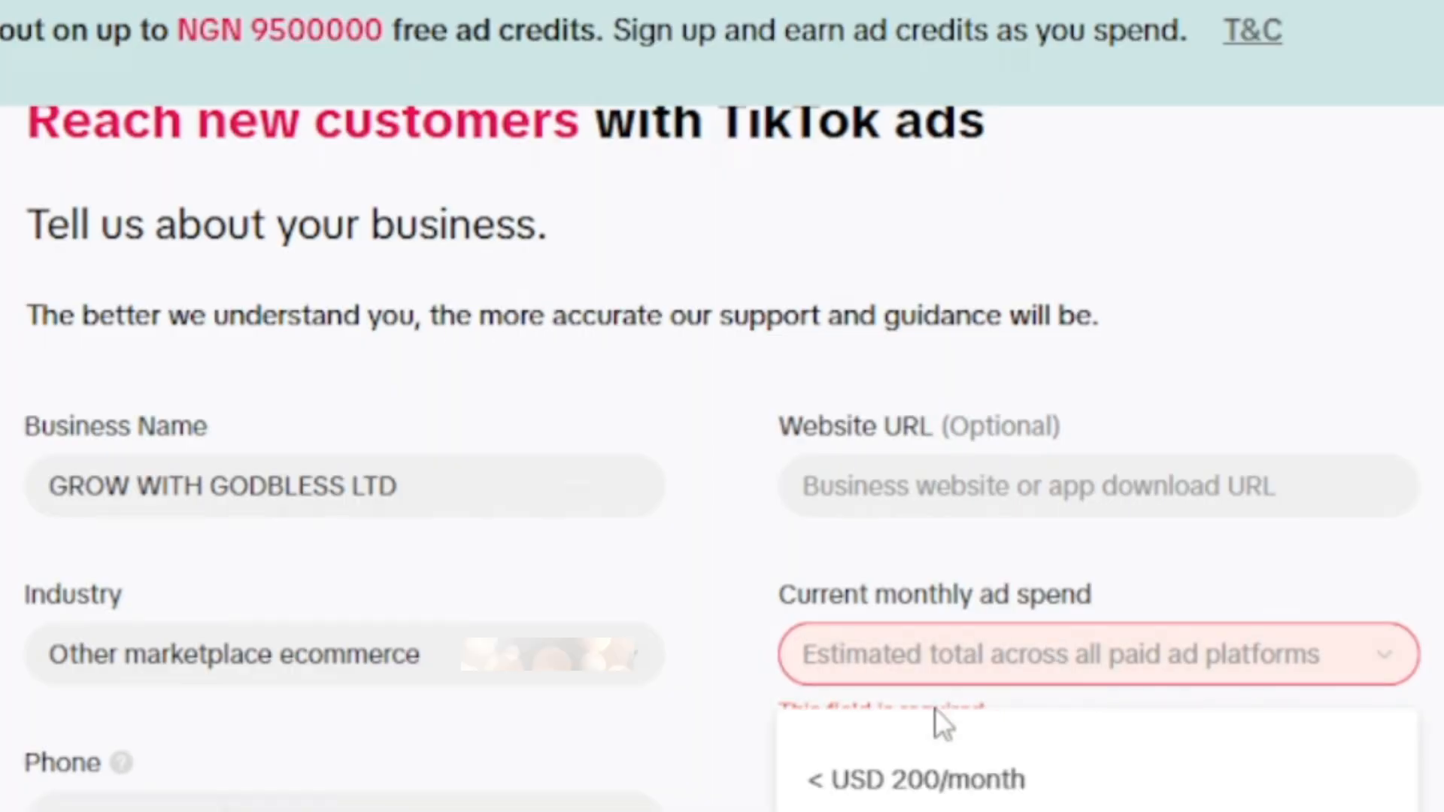
scroll(891, 793, "up", 1)
scroll(891, 792, "down", 1)
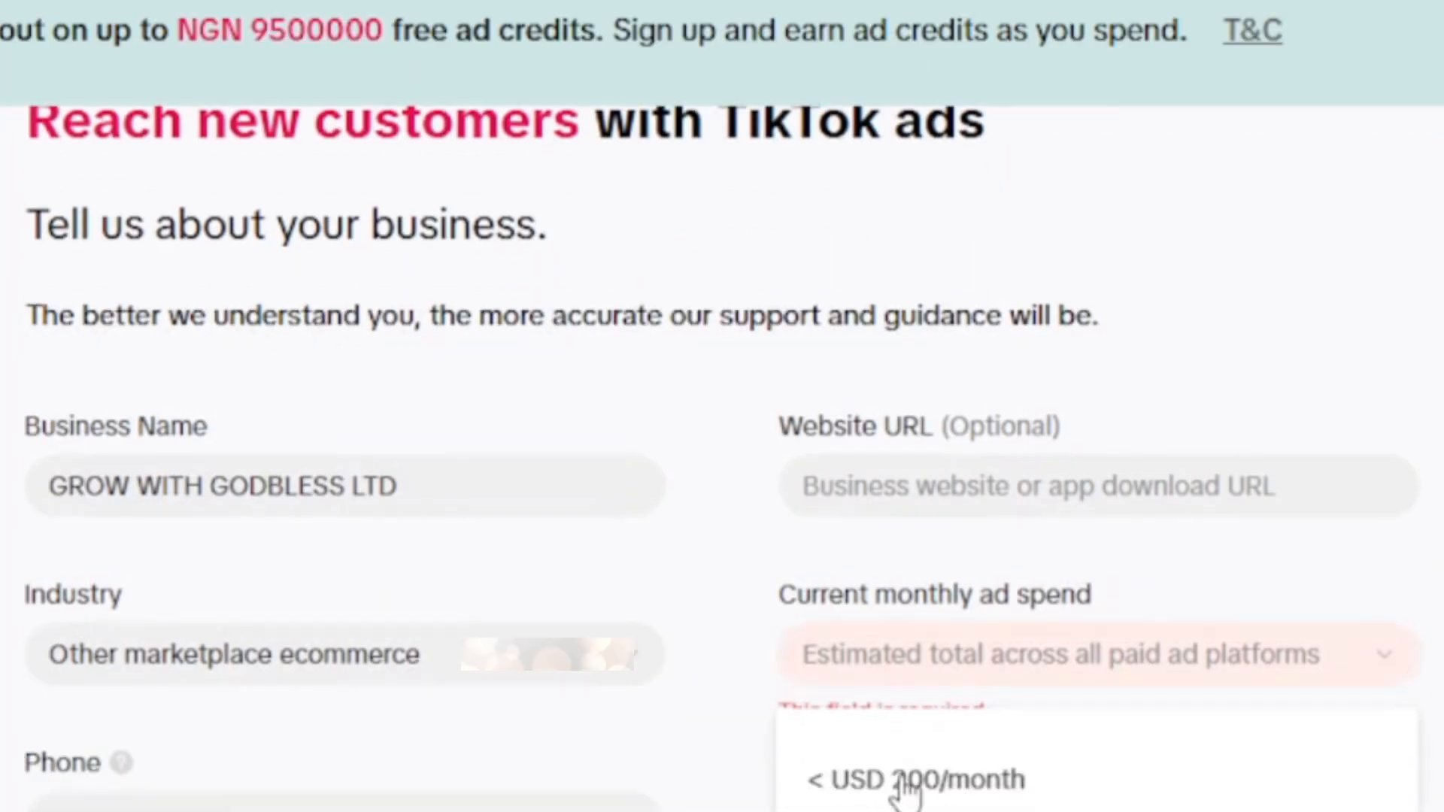
left_click(899, 787)
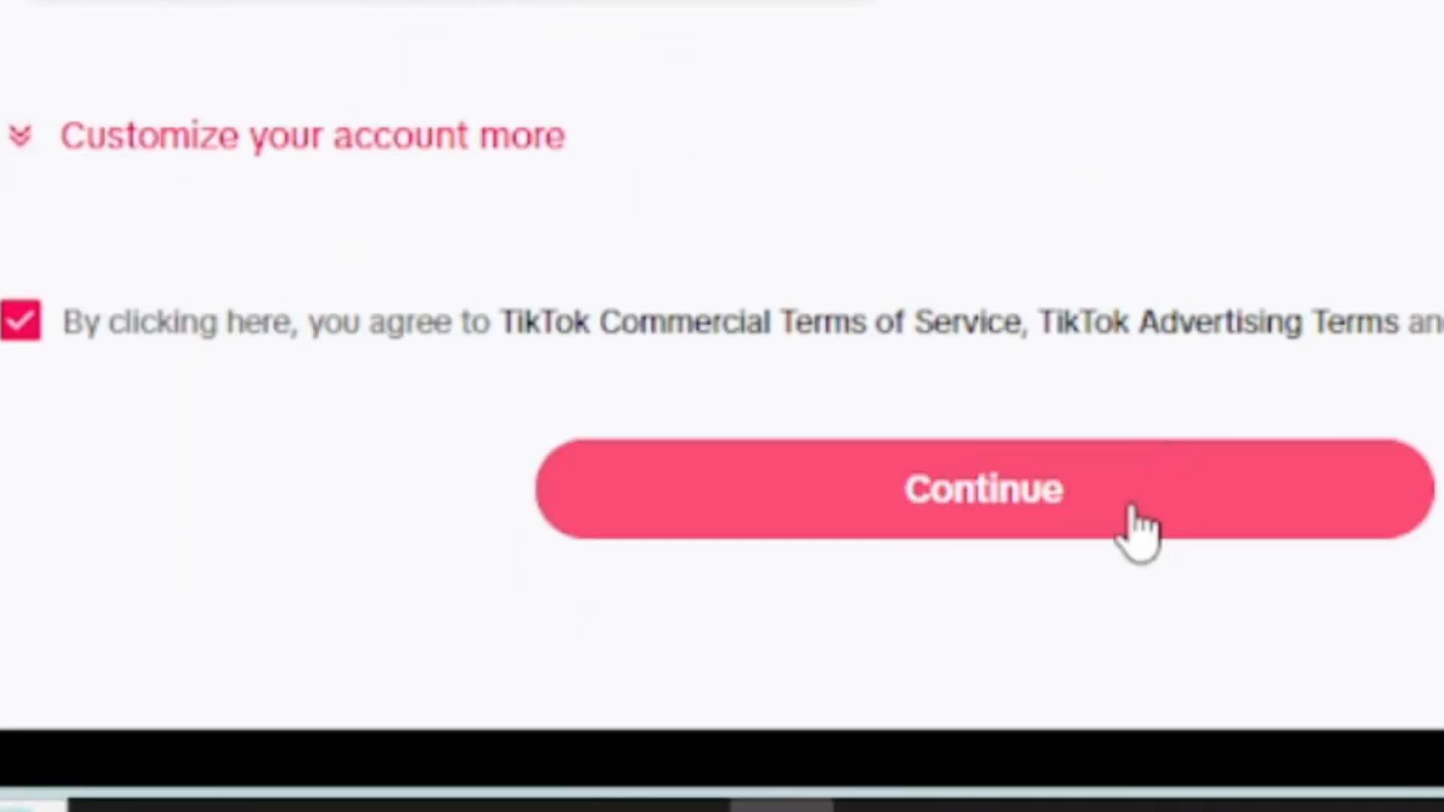
- Submit the business details and accept the Anti-Discrimination Ad Policy
left_click(1133, 505)
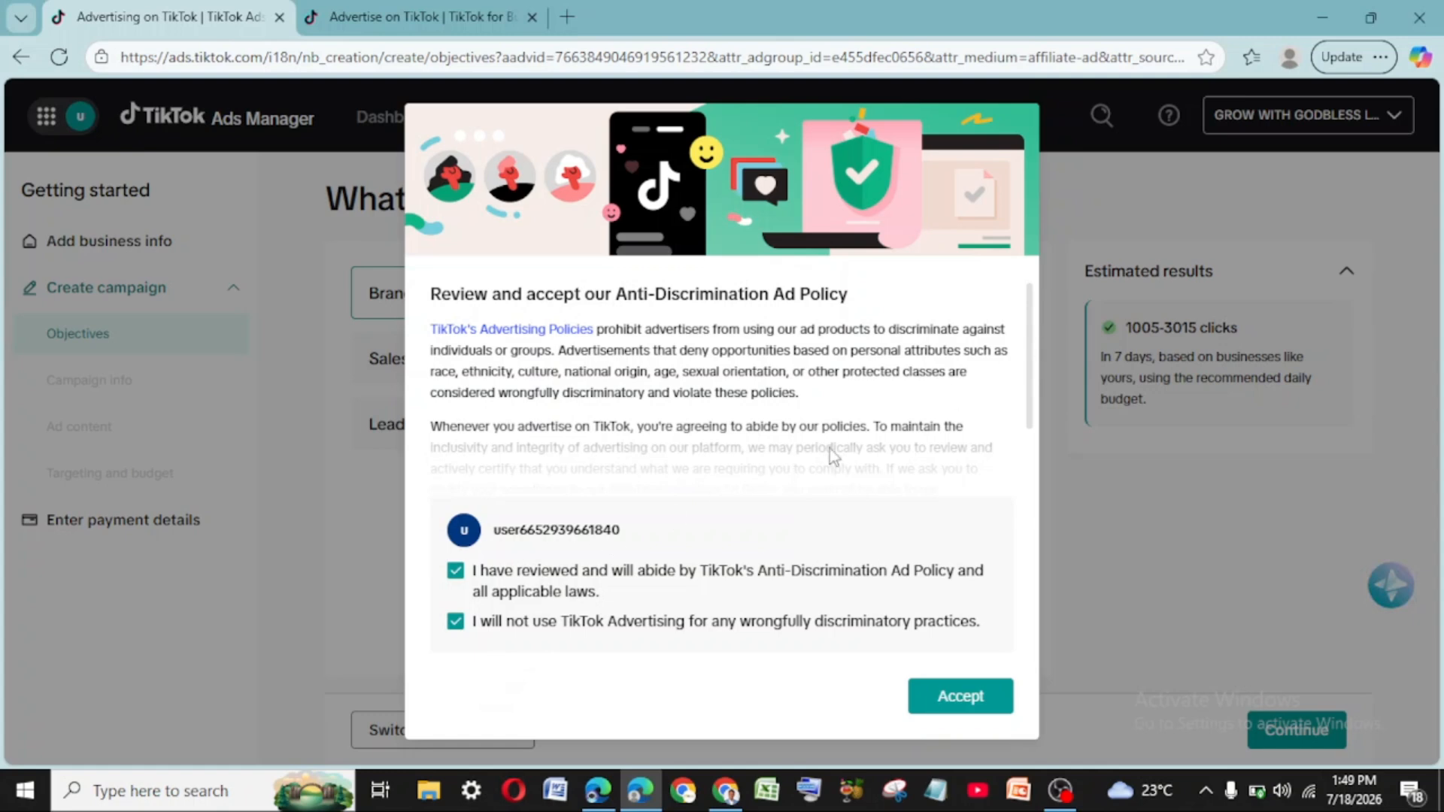
left_click(975, 699)
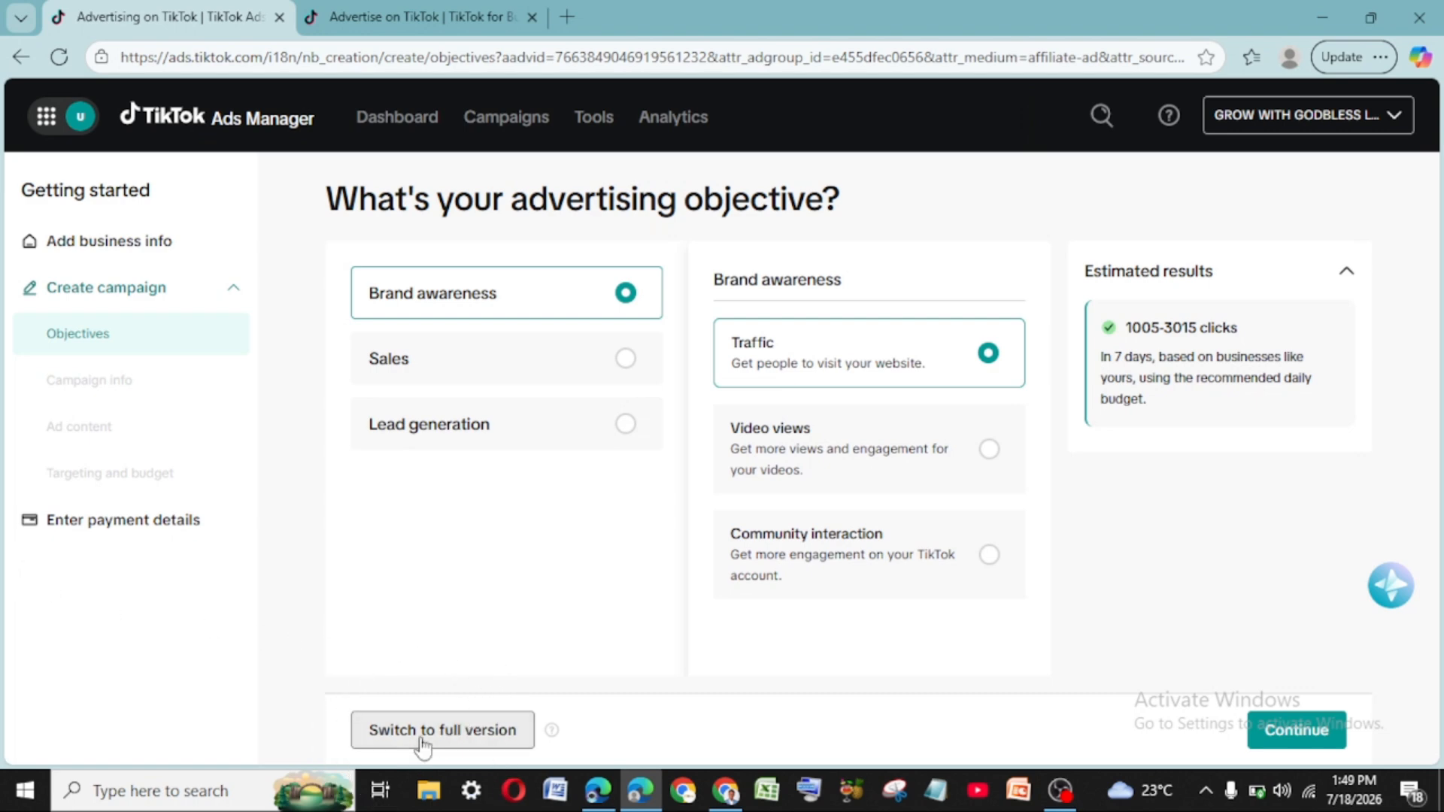
- Switch to the full Ads Manager, choose Sales as the objective, and bring up the Tools menu
left_click(422, 745)
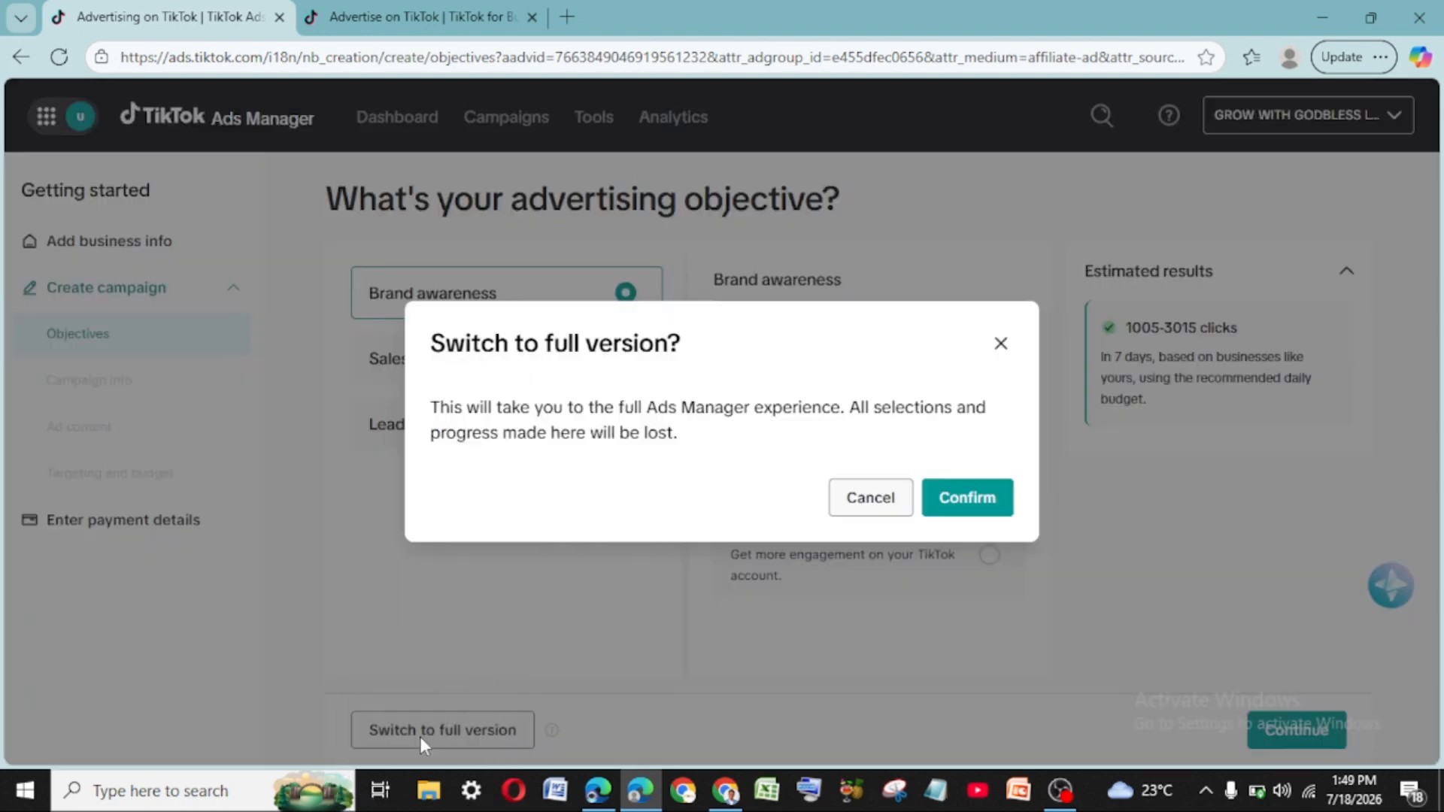
left_click(957, 496)
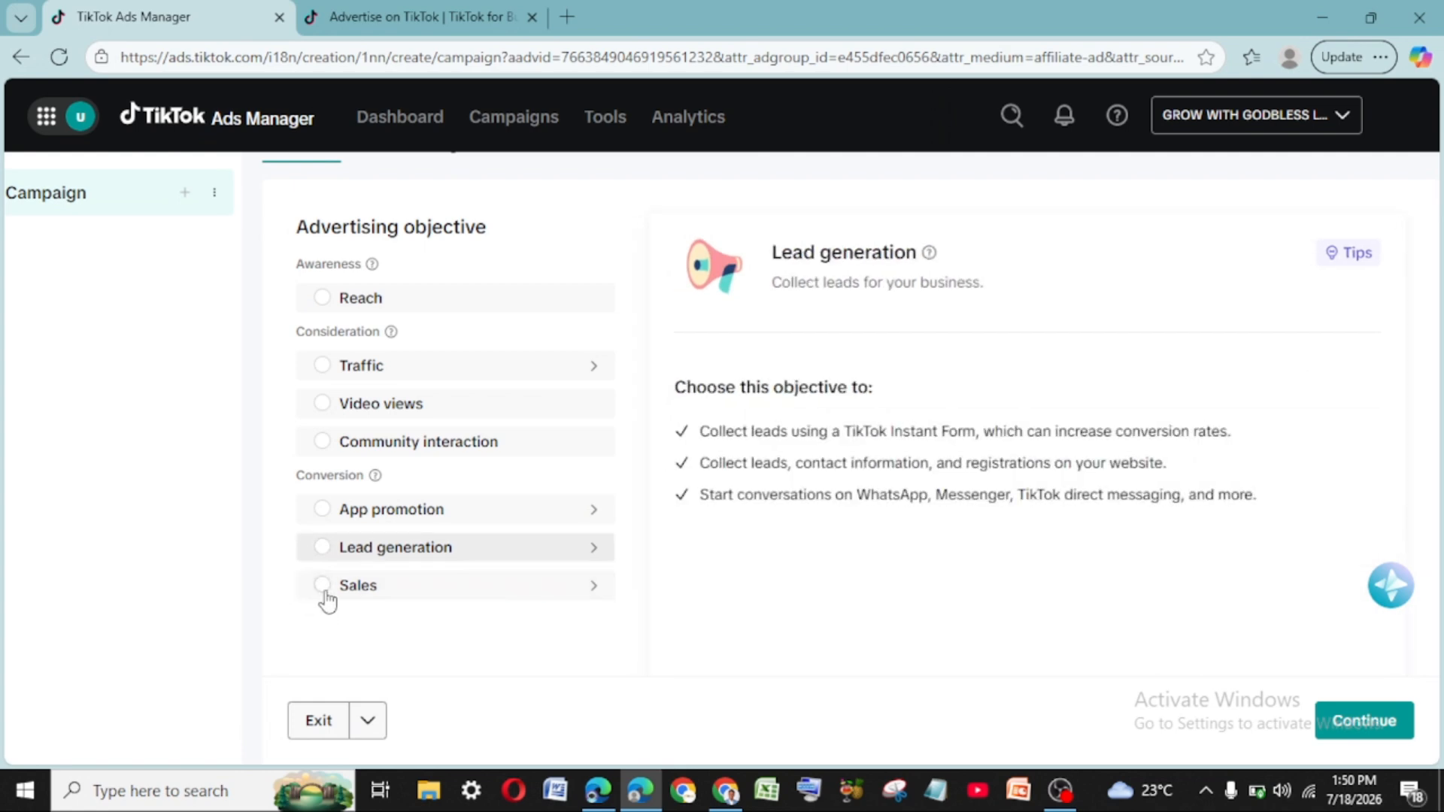
left_click(323, 594)
scroll(989, 551, "down", 10)
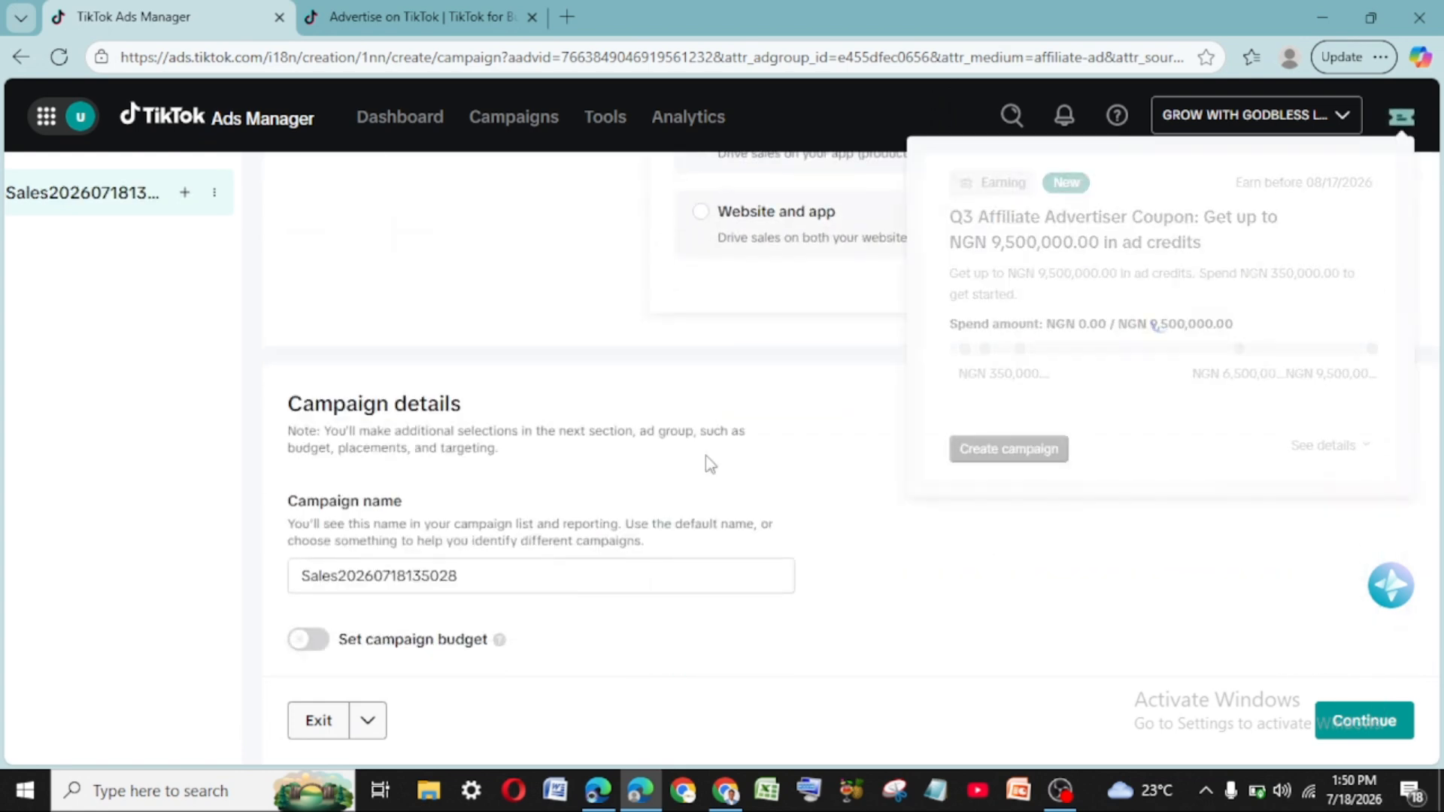
scroll(496, 519, "up", 1)
scroll(504, 527, "up", 10)
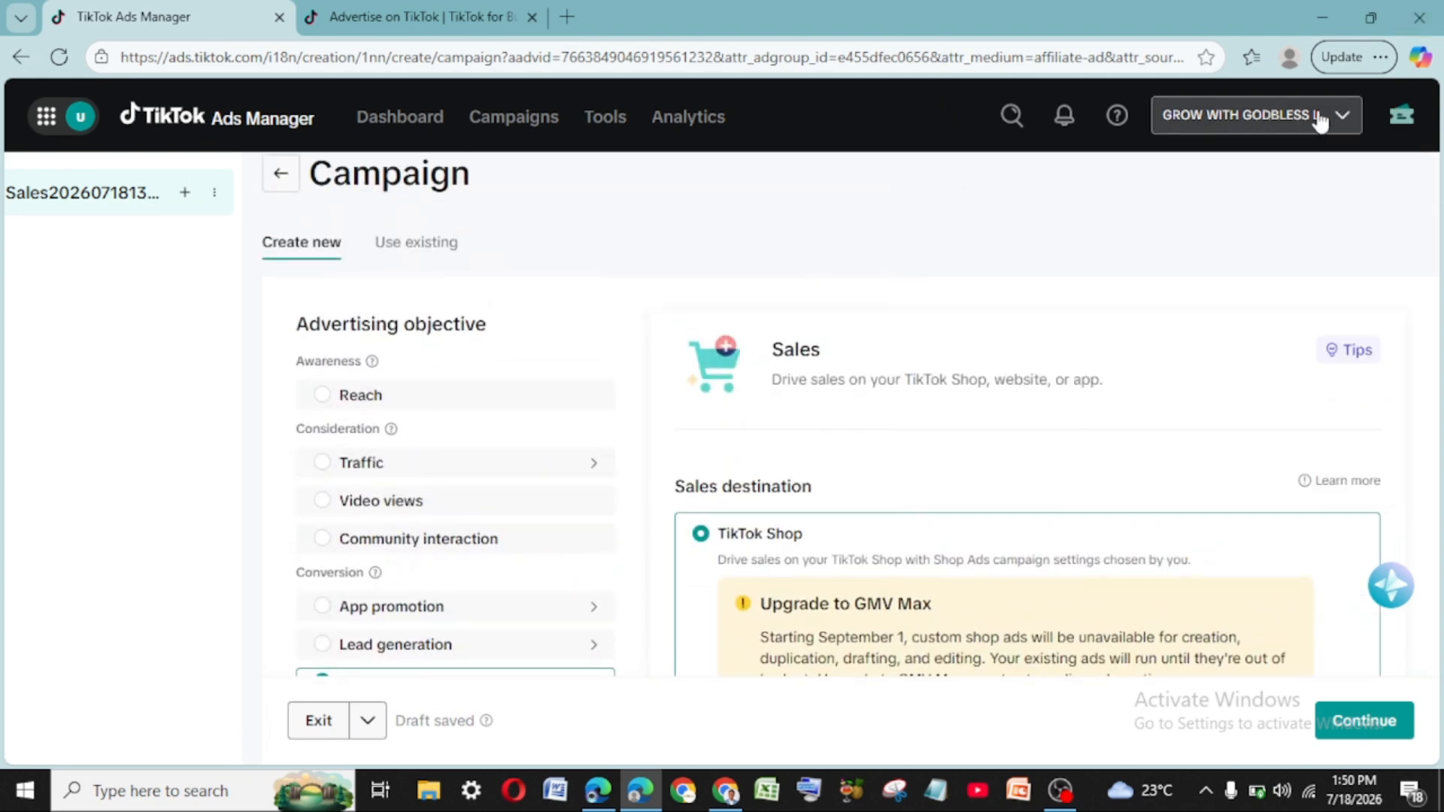
mouse_move(604, 129)
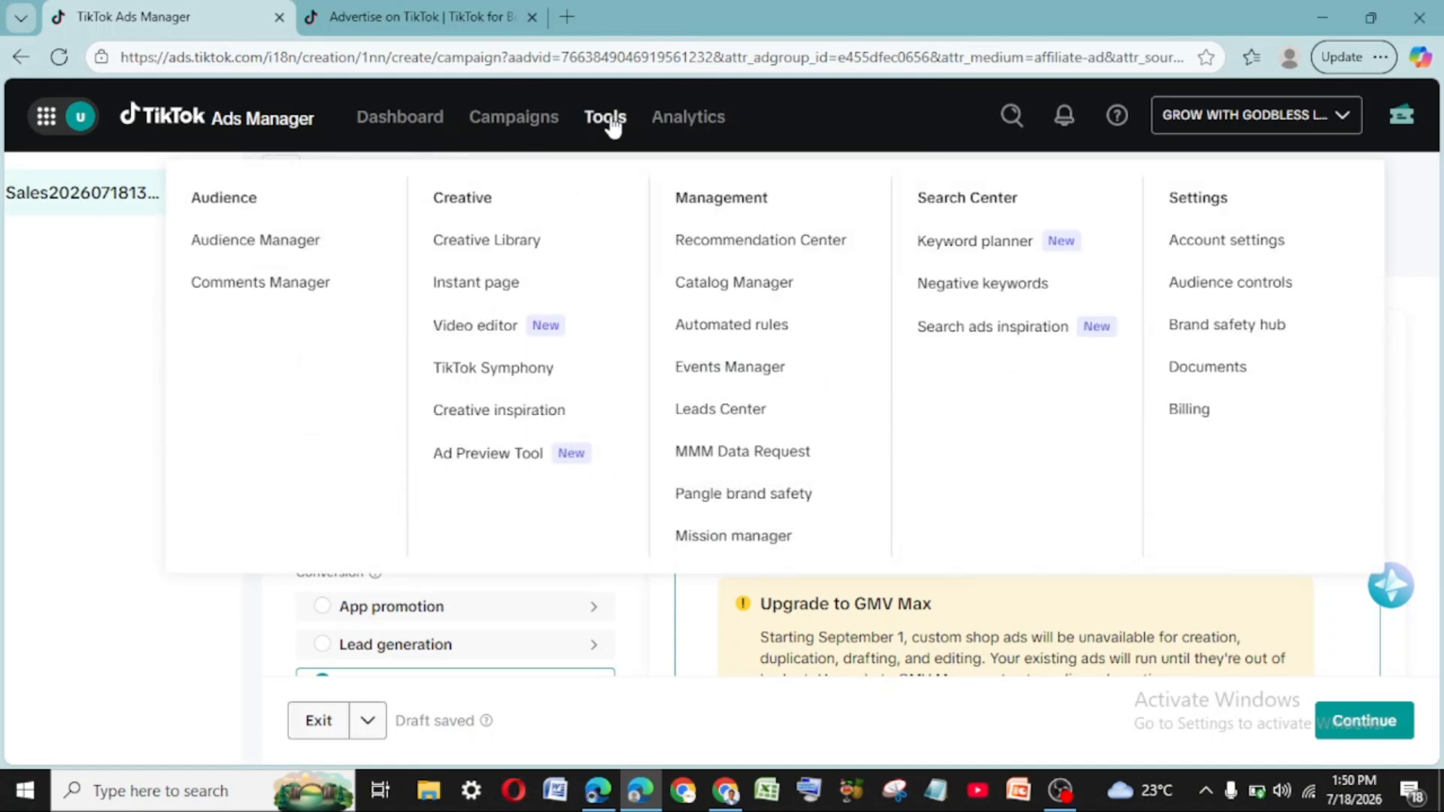
- Leave the campaign draft for Billing and open the billing information form
left_click(1247, 425)
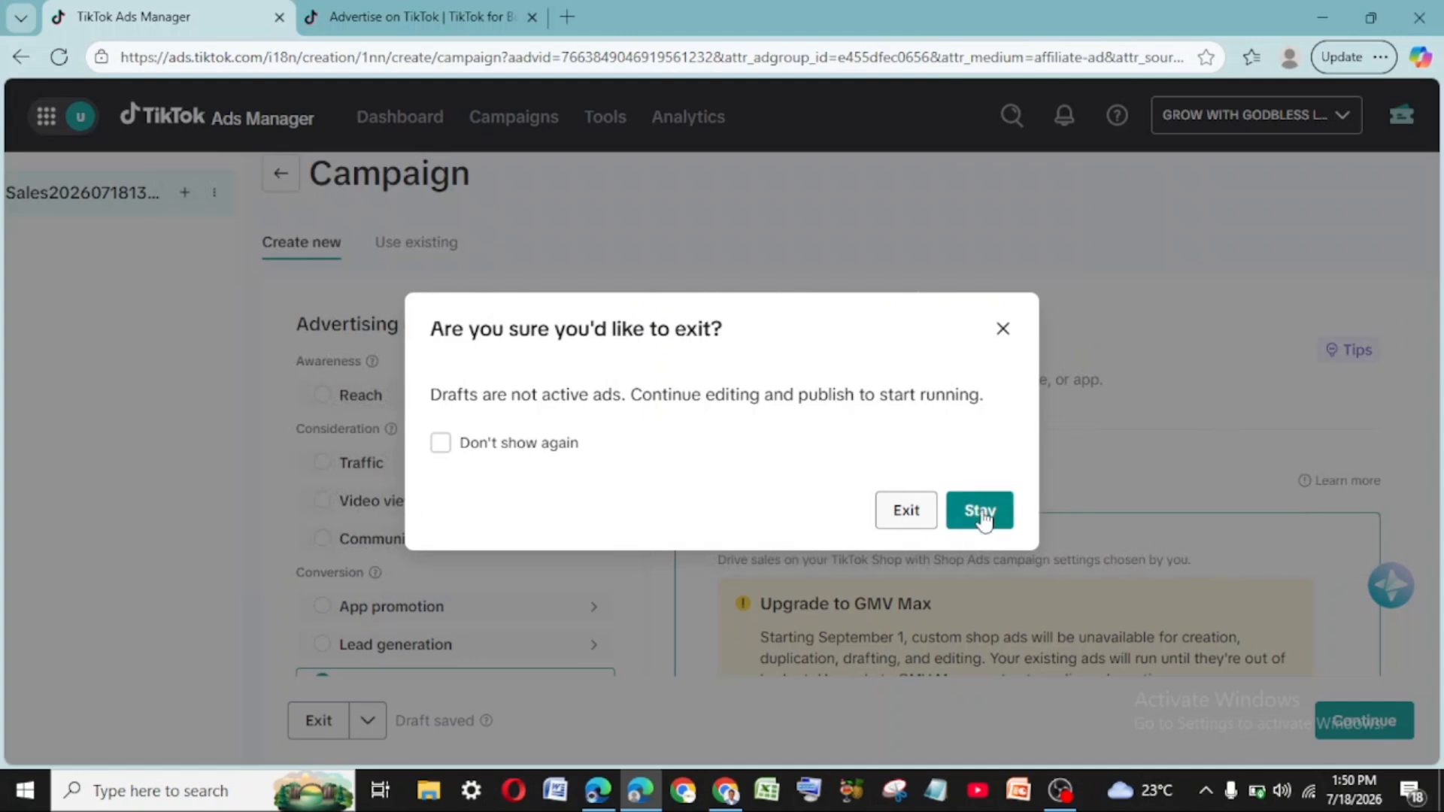
left_click(901, 514)
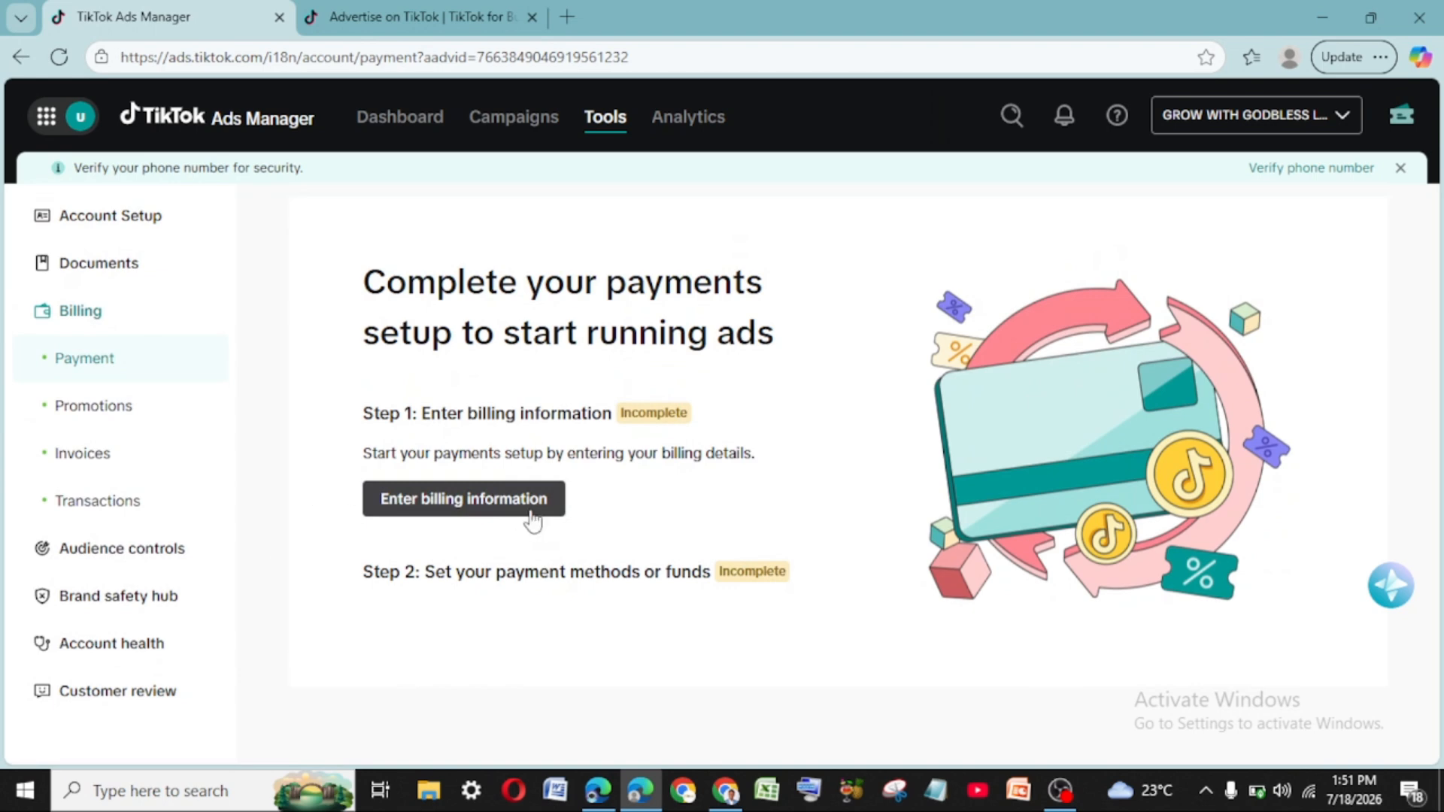
left_click(462, 502)
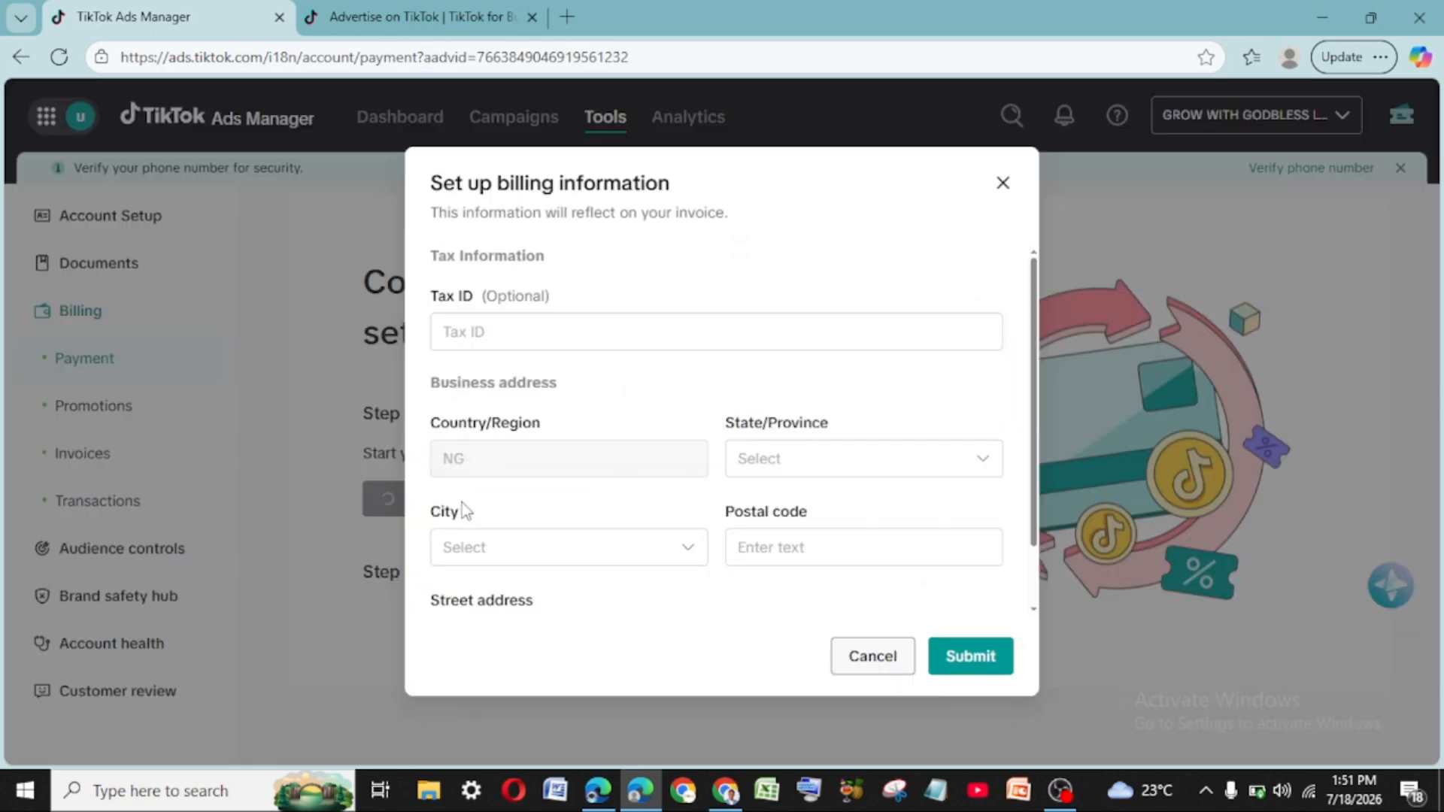
- Submit the billing address details and dismiss the layout announcement and onboarding tip
left_click(529, 329)
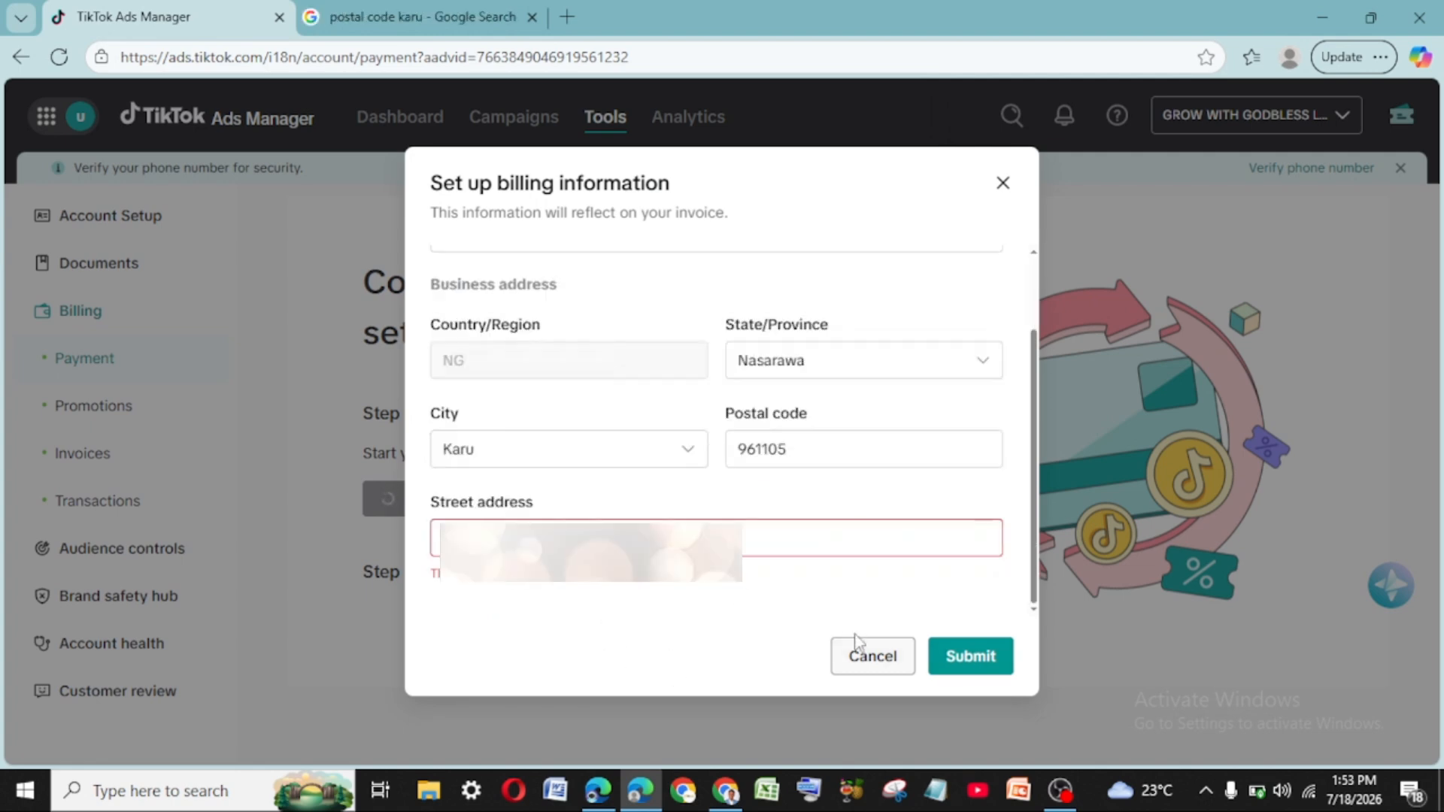
left_click(960, 673)
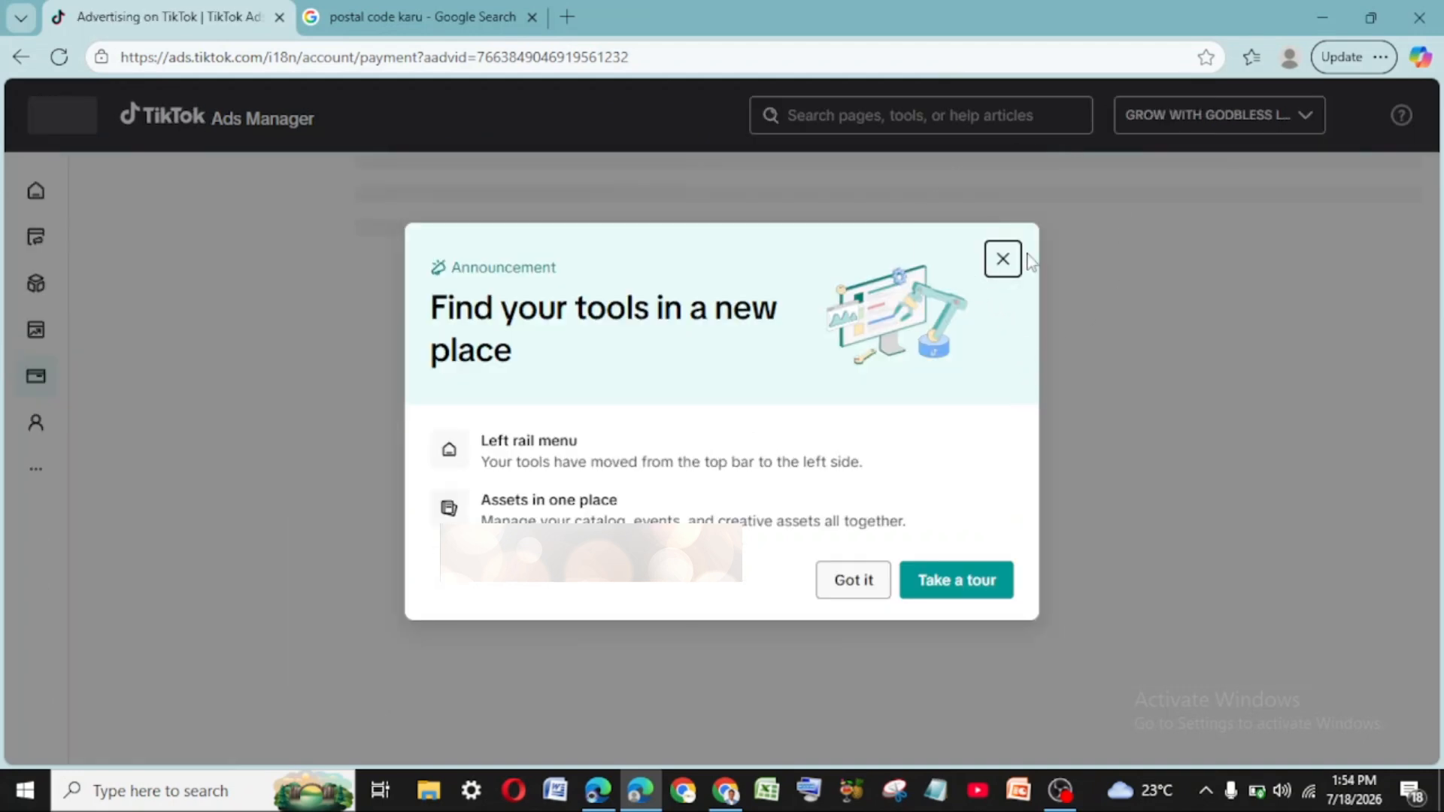
left_click(1003, 259)
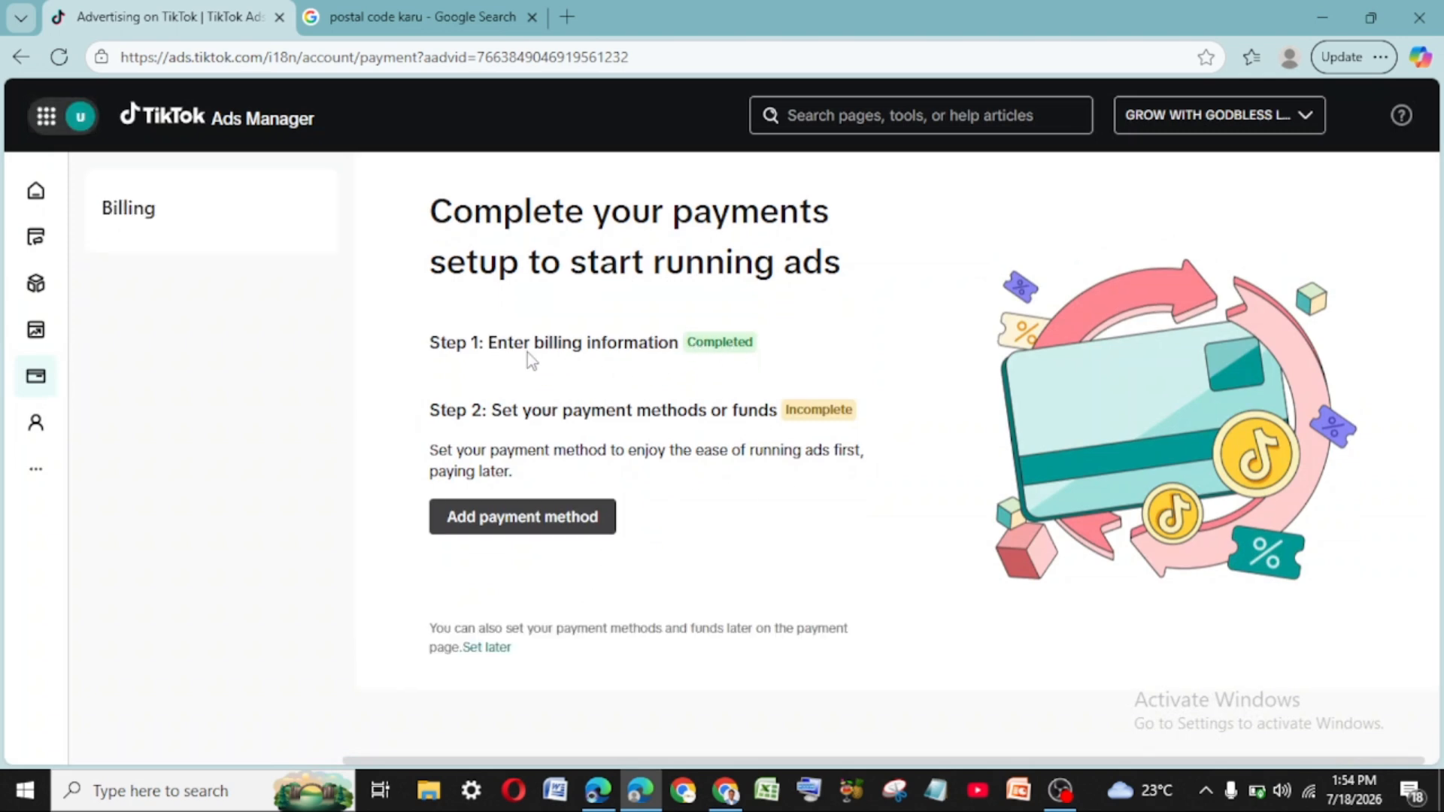
left_click(539, 526)
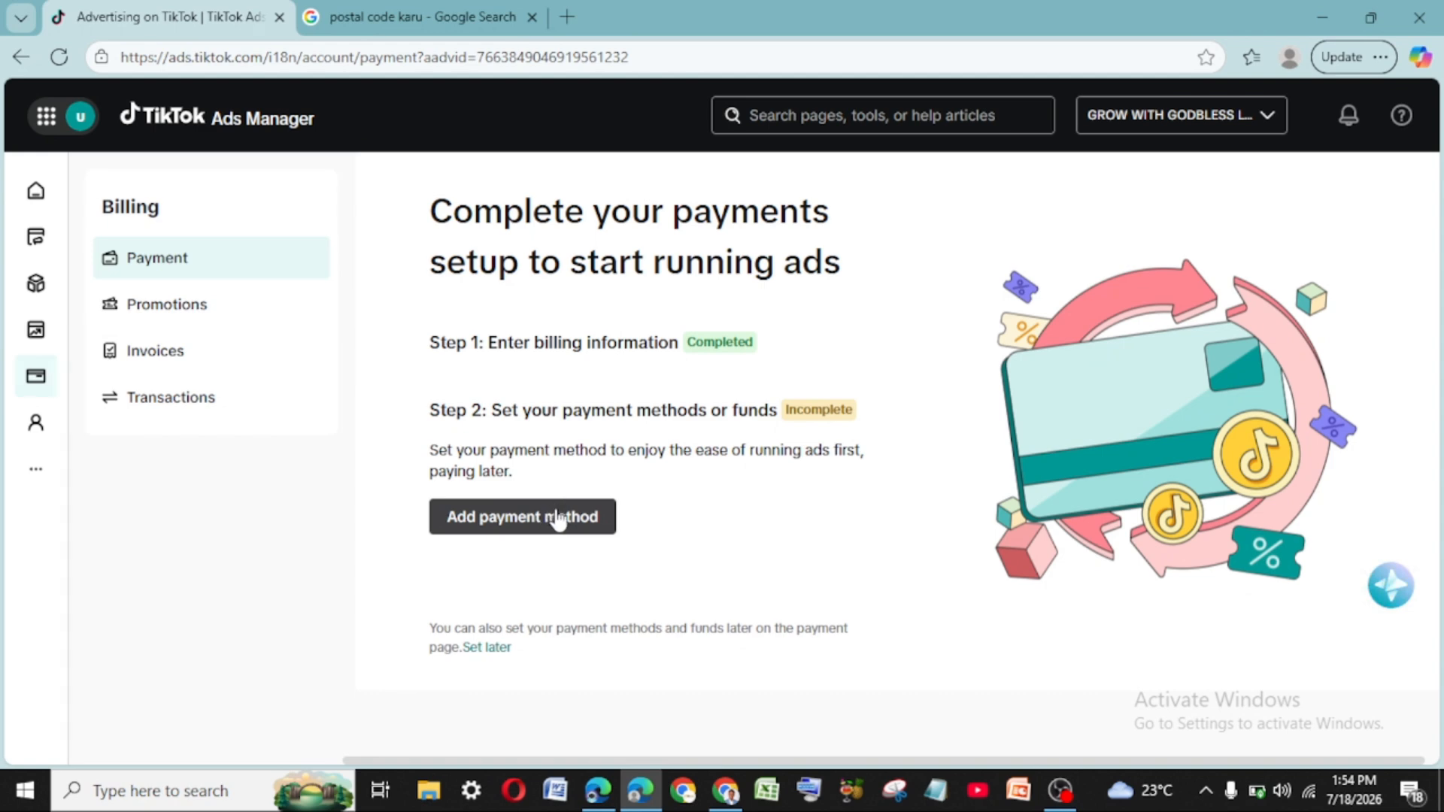
left_click(555, 511)
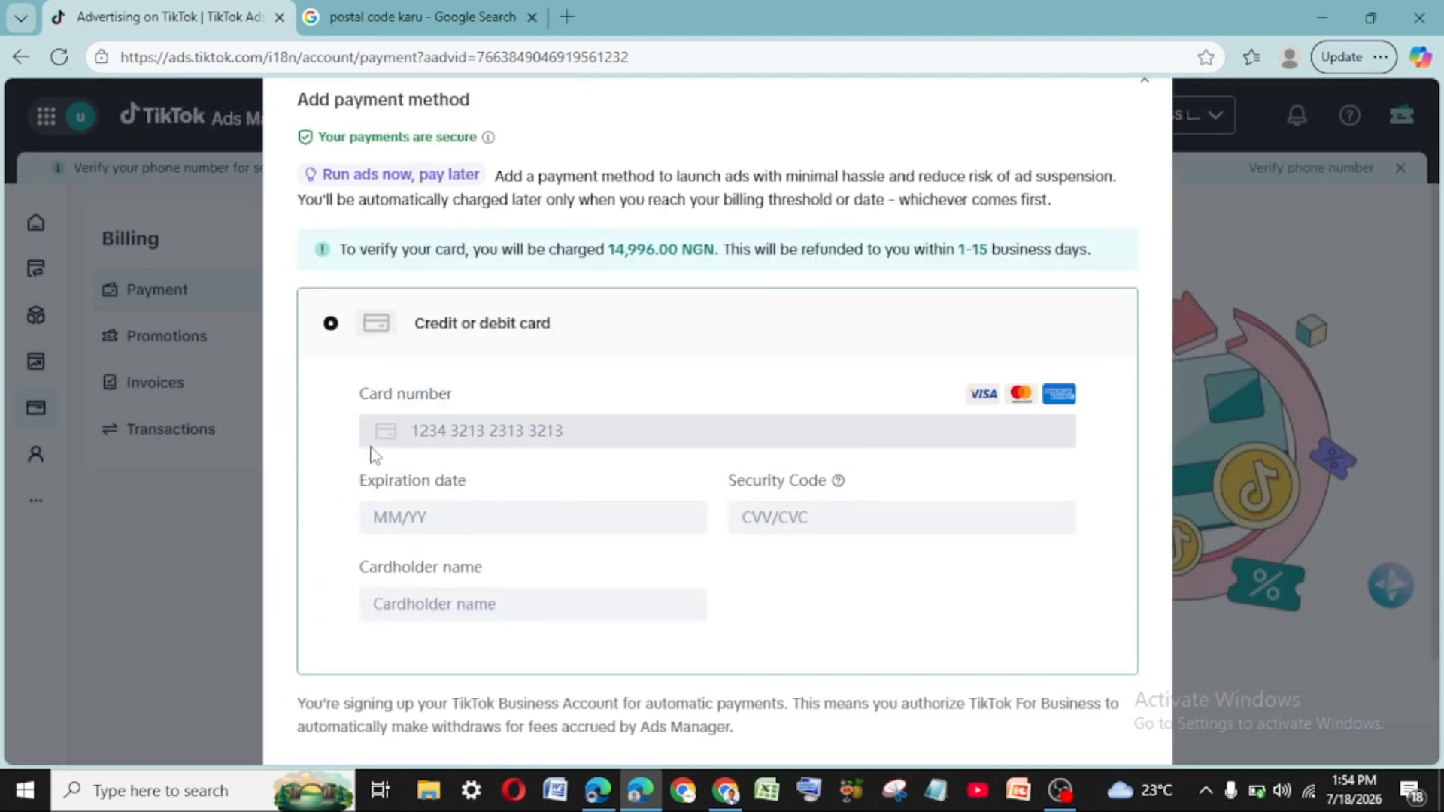
left_click(497, 440)
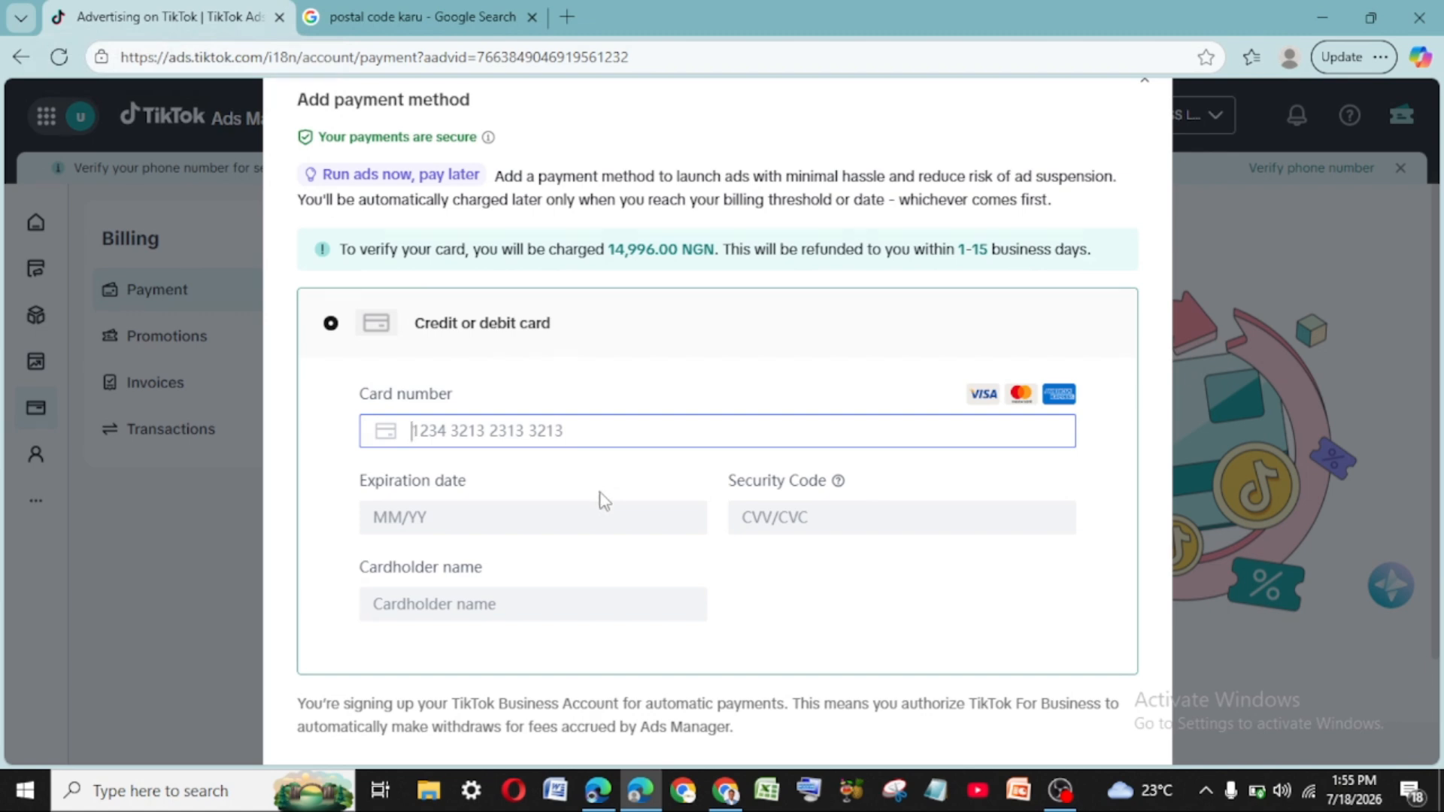
scroll(1227, 563, "down", 2)
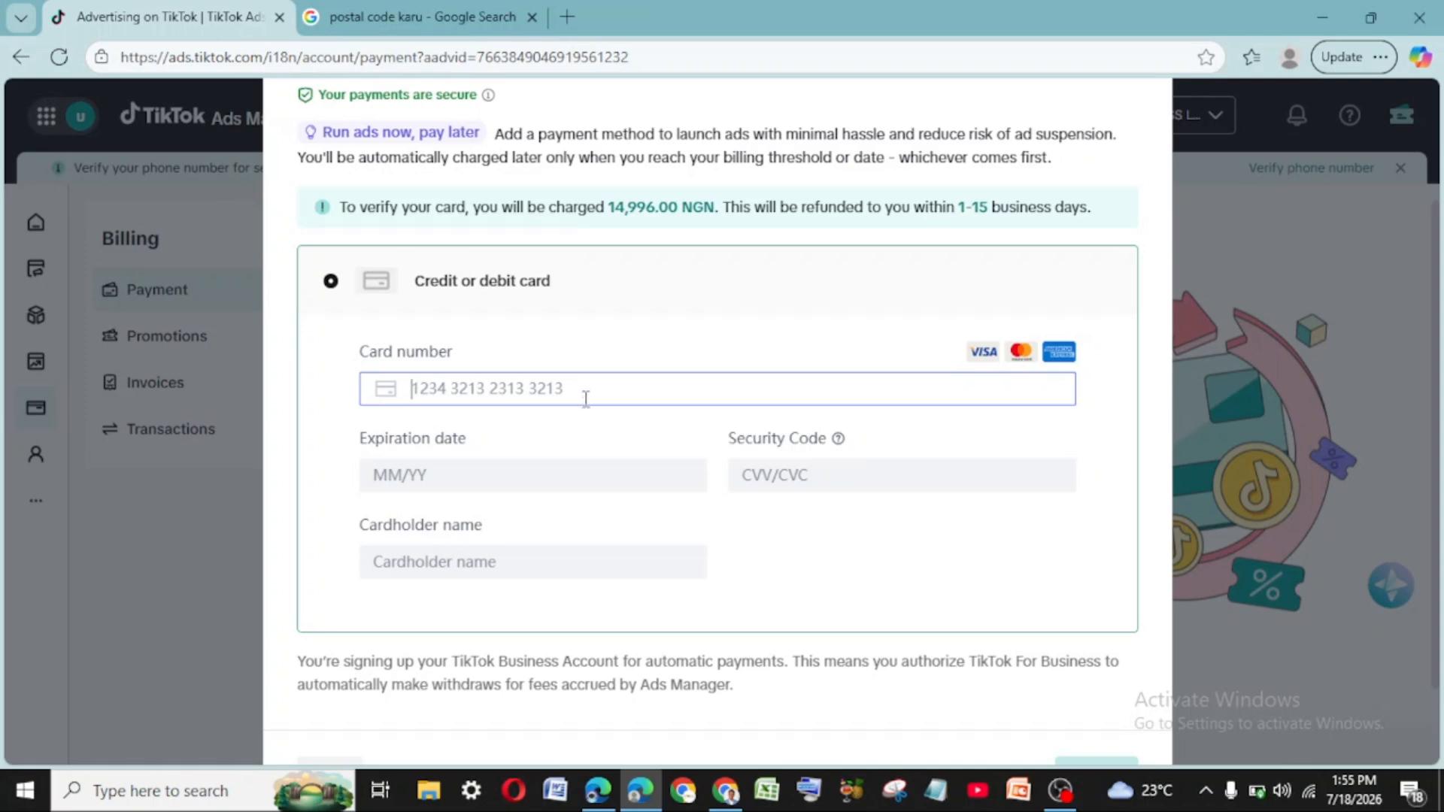
left_click(461, 482)
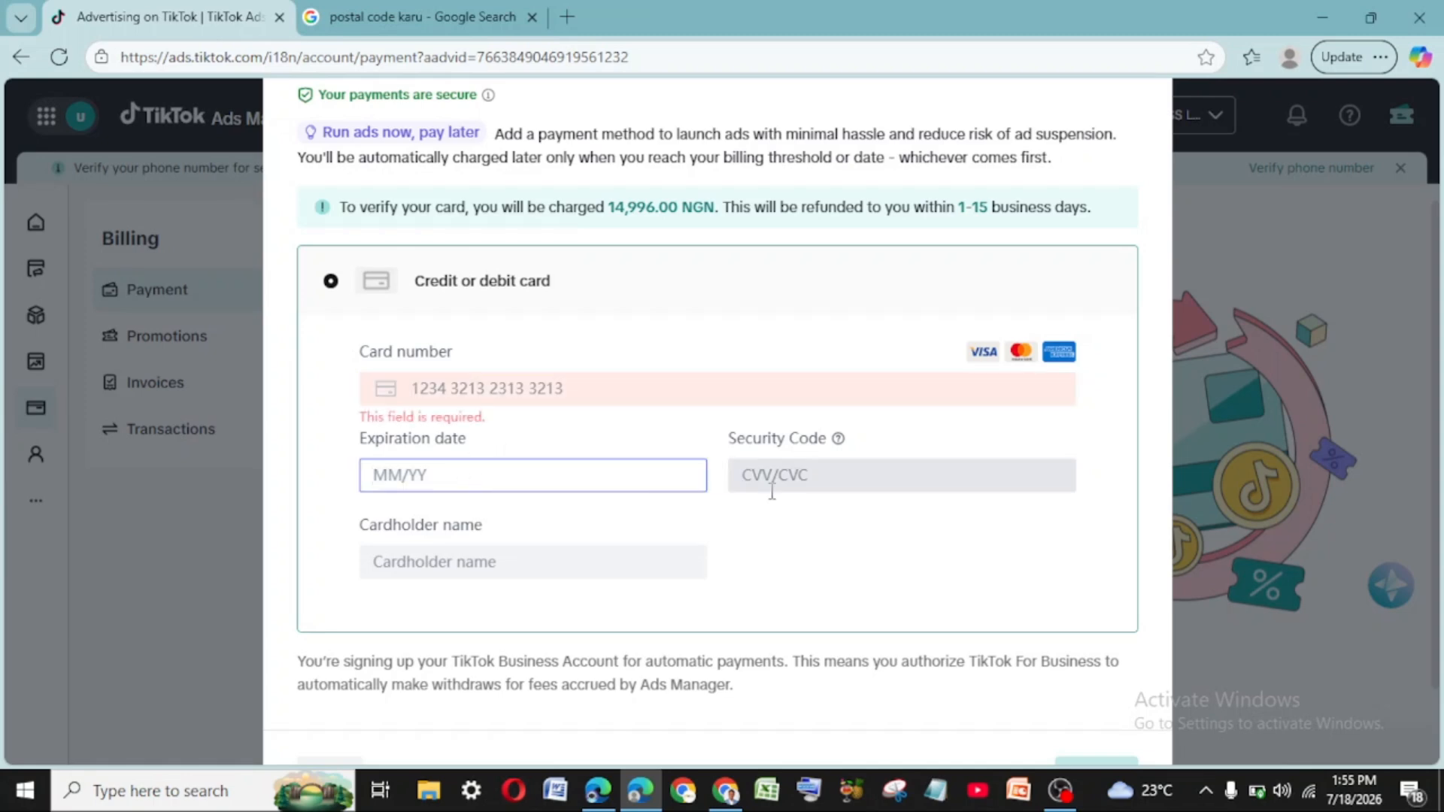
left_click(797, 489)
left_click(546, 561)
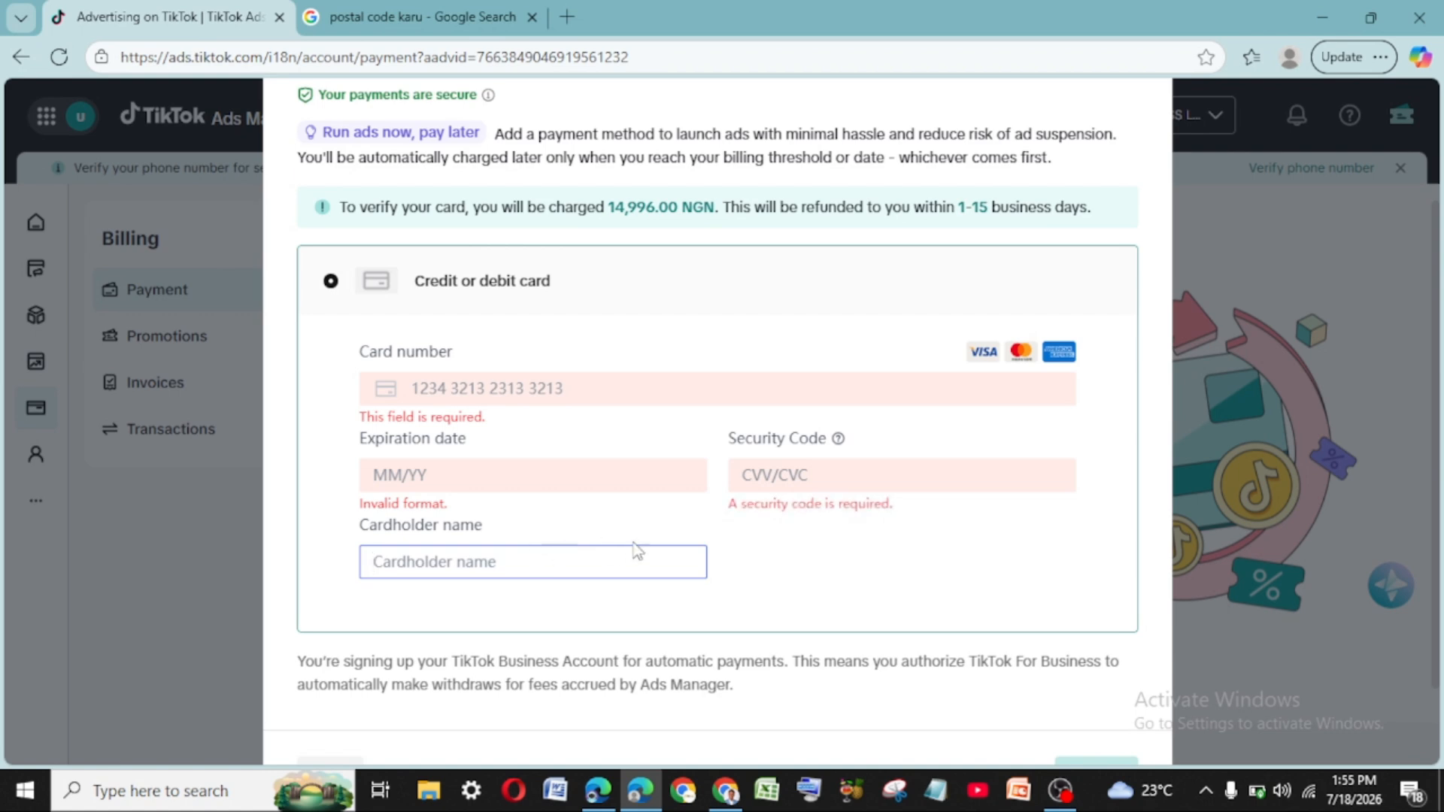
scroll(1126, 674, "down", 2)
left_click(1102, 668)
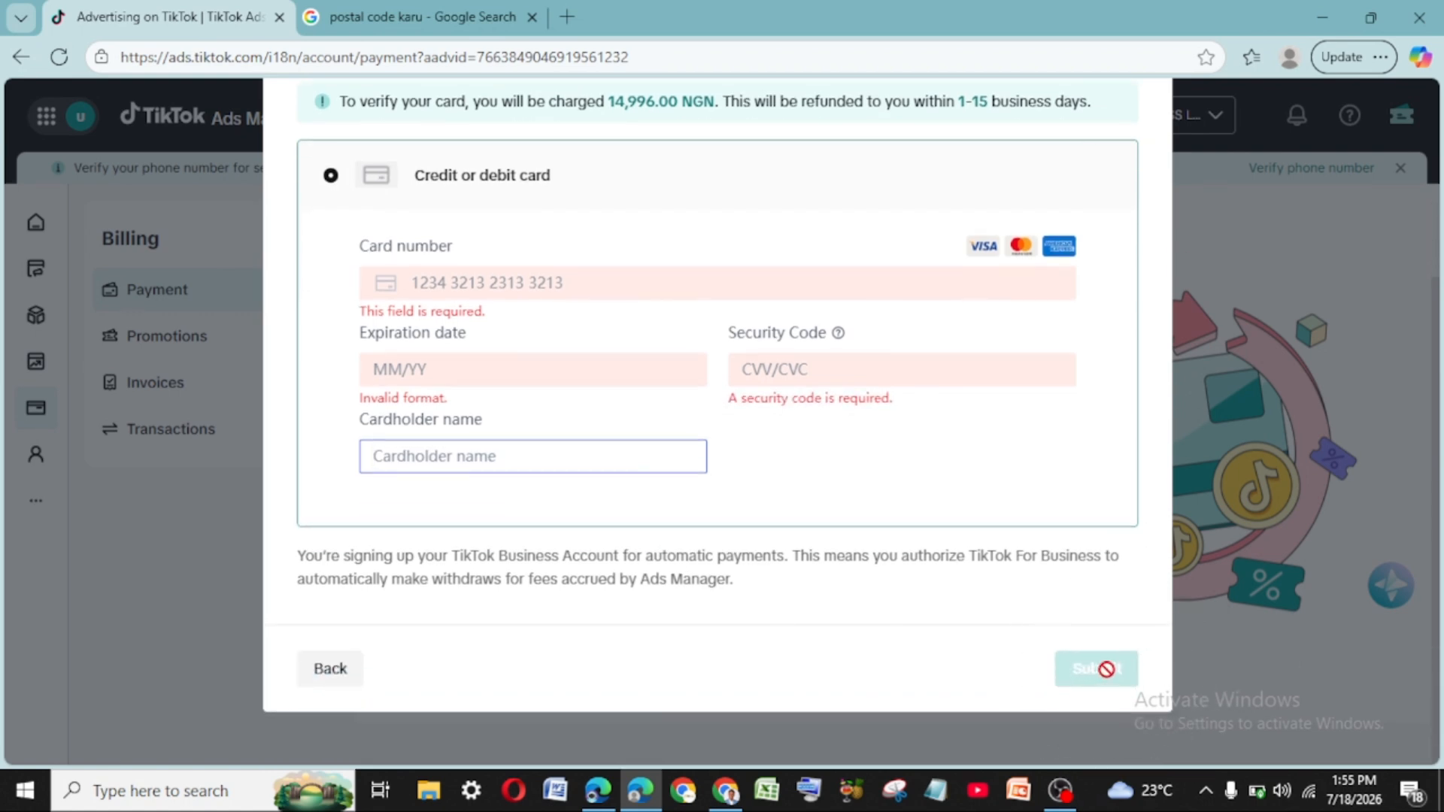
left_click(1100, 669)
scroll(1096, 670, "up", 3)
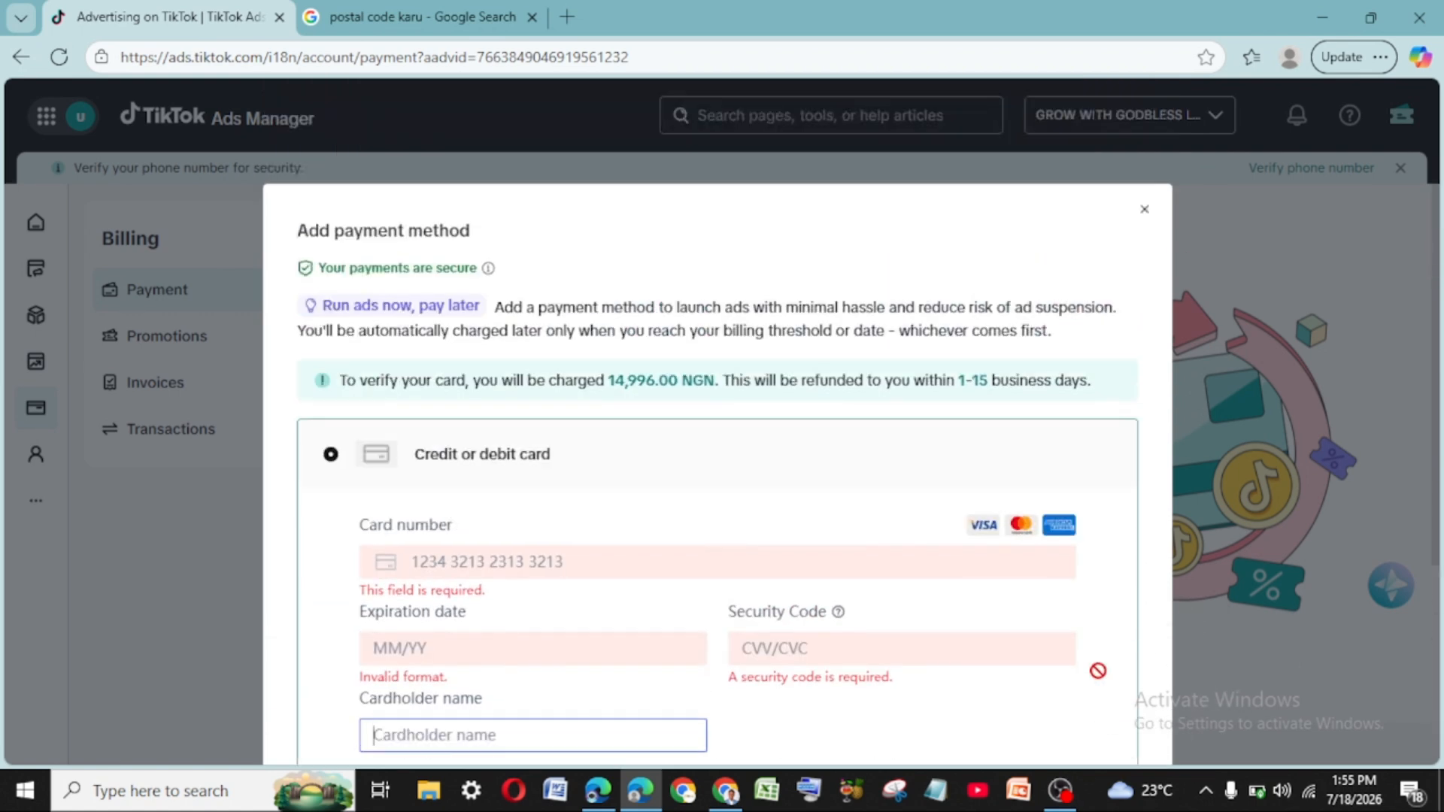
left_click(1145, 210)
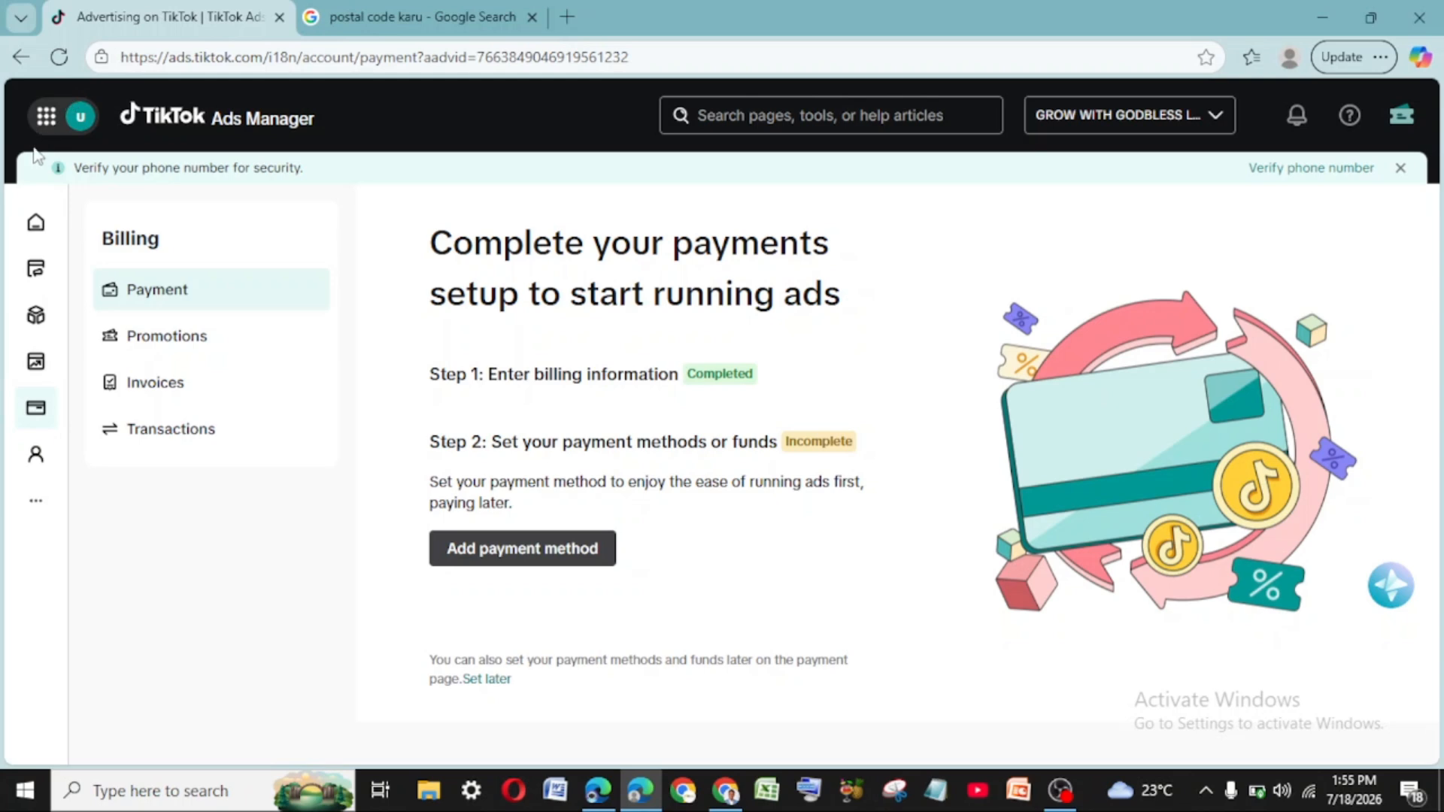
- Open Business Center from the app grid's TikTok business products panel
left_click(45, 116)
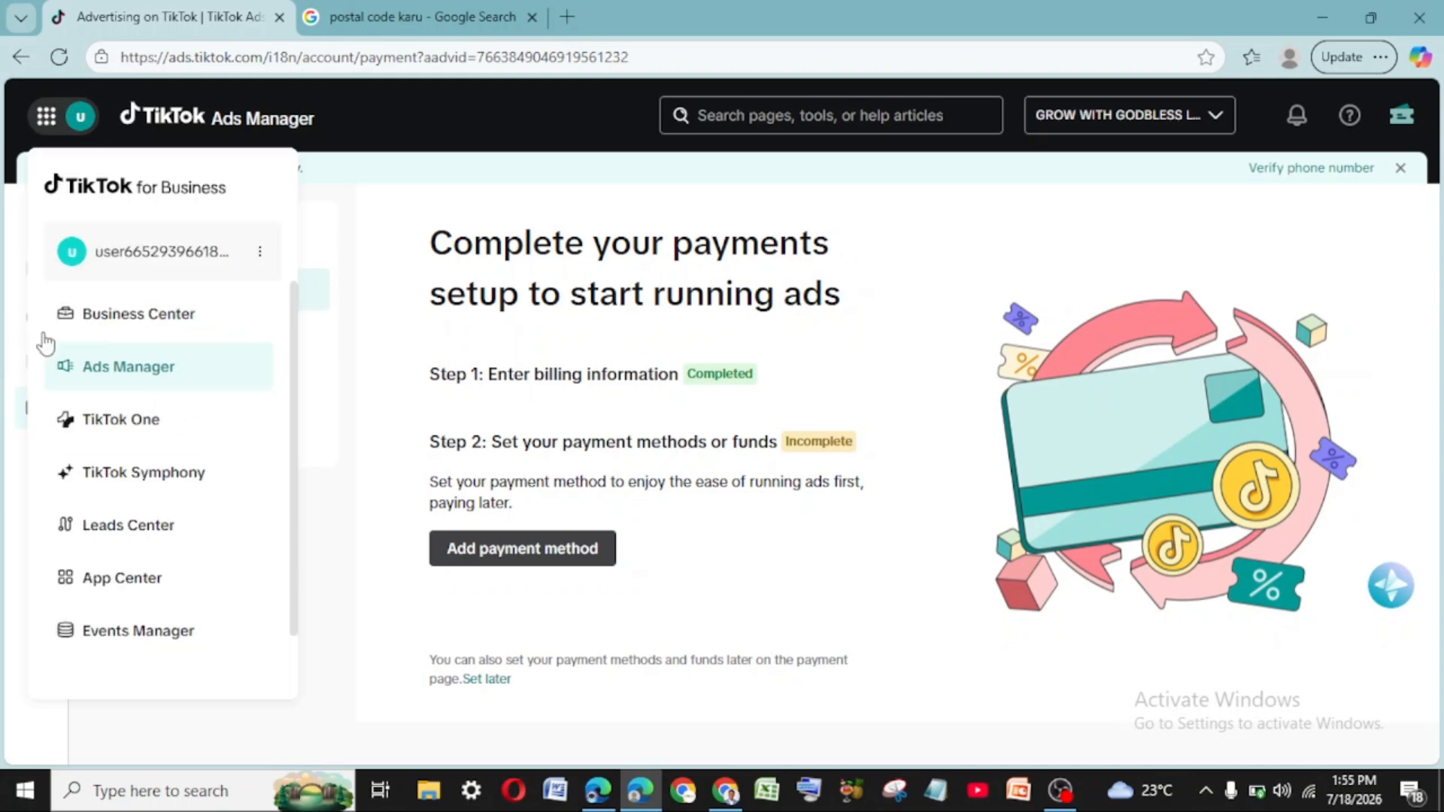
left_click(186, 328)
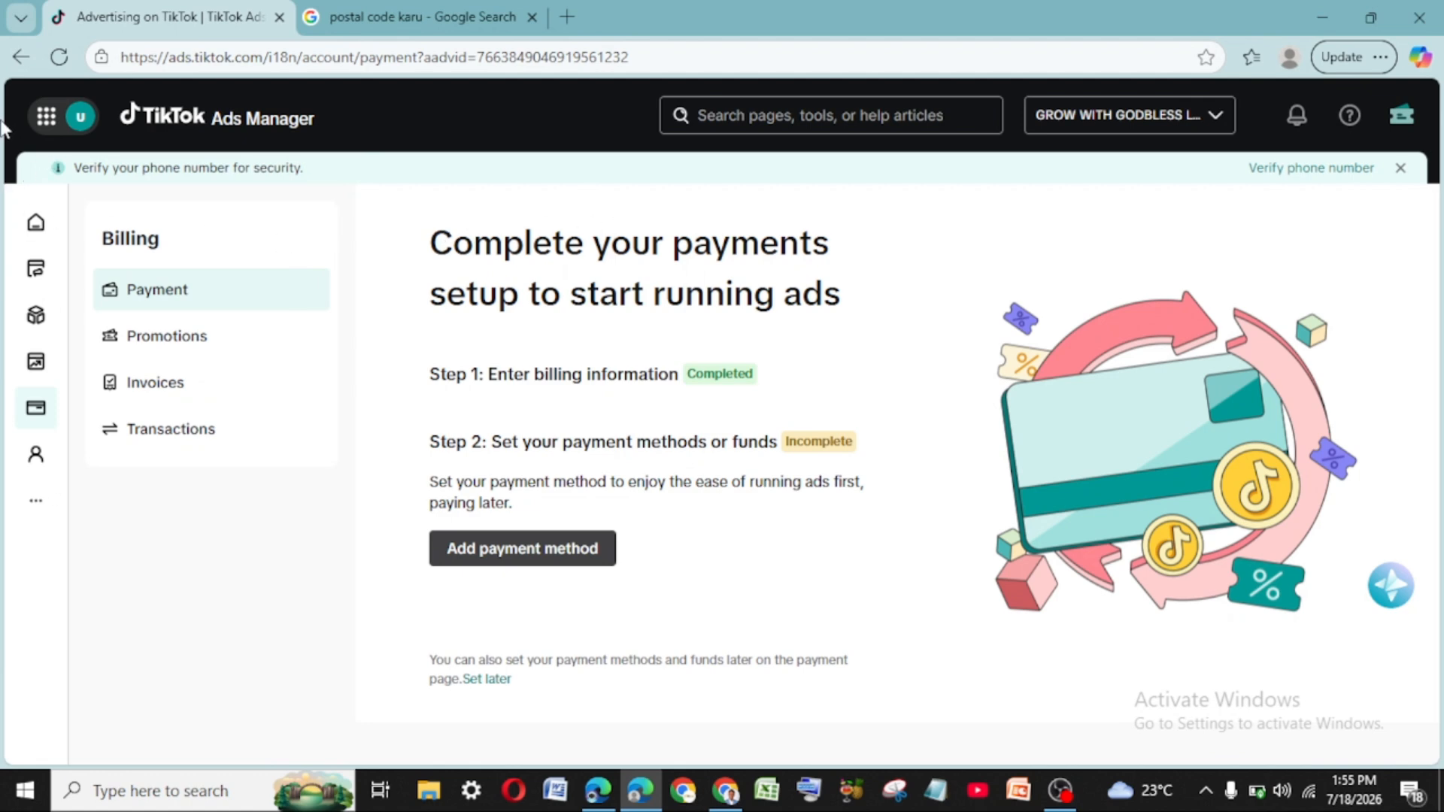
left_click(47, 118)
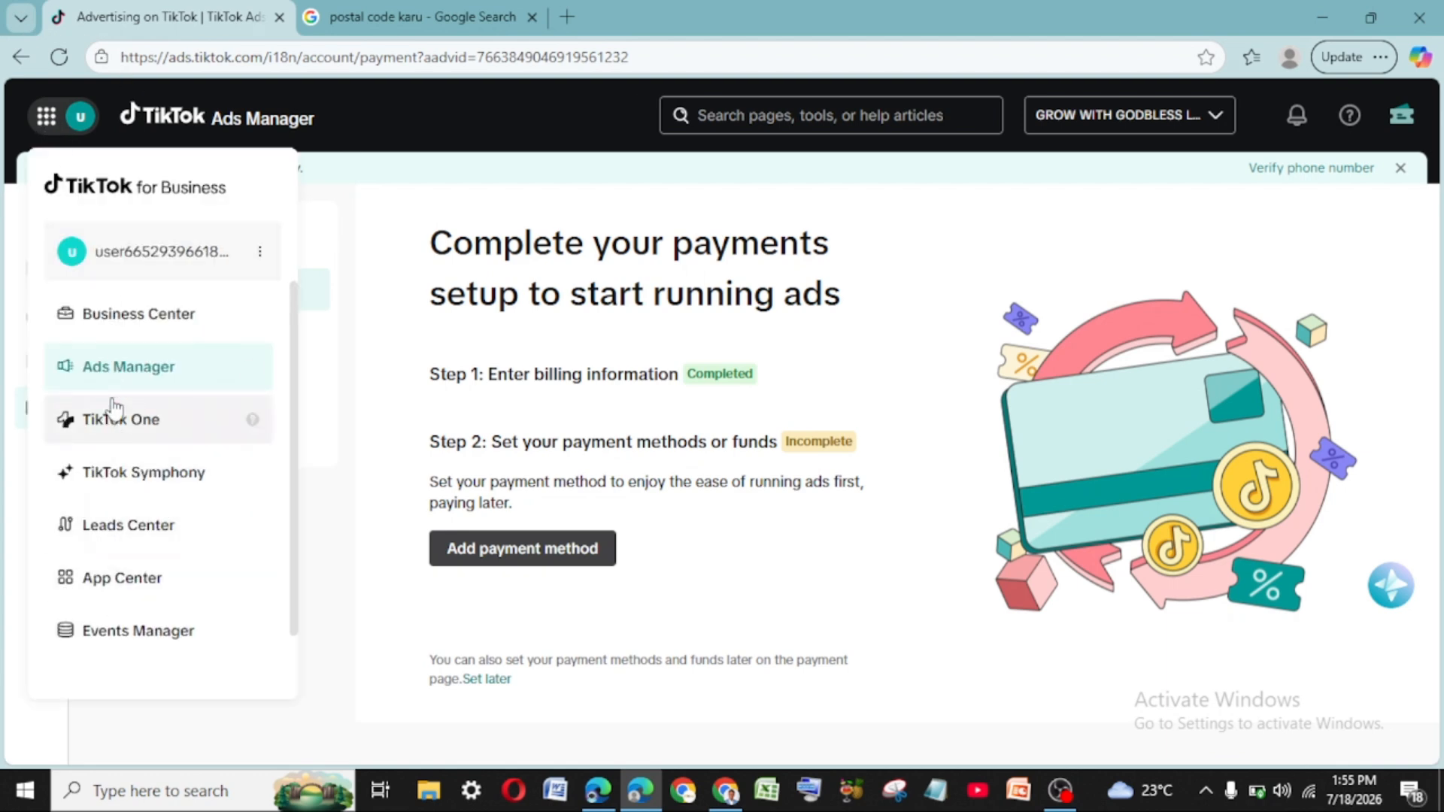
left_click(167, 318)
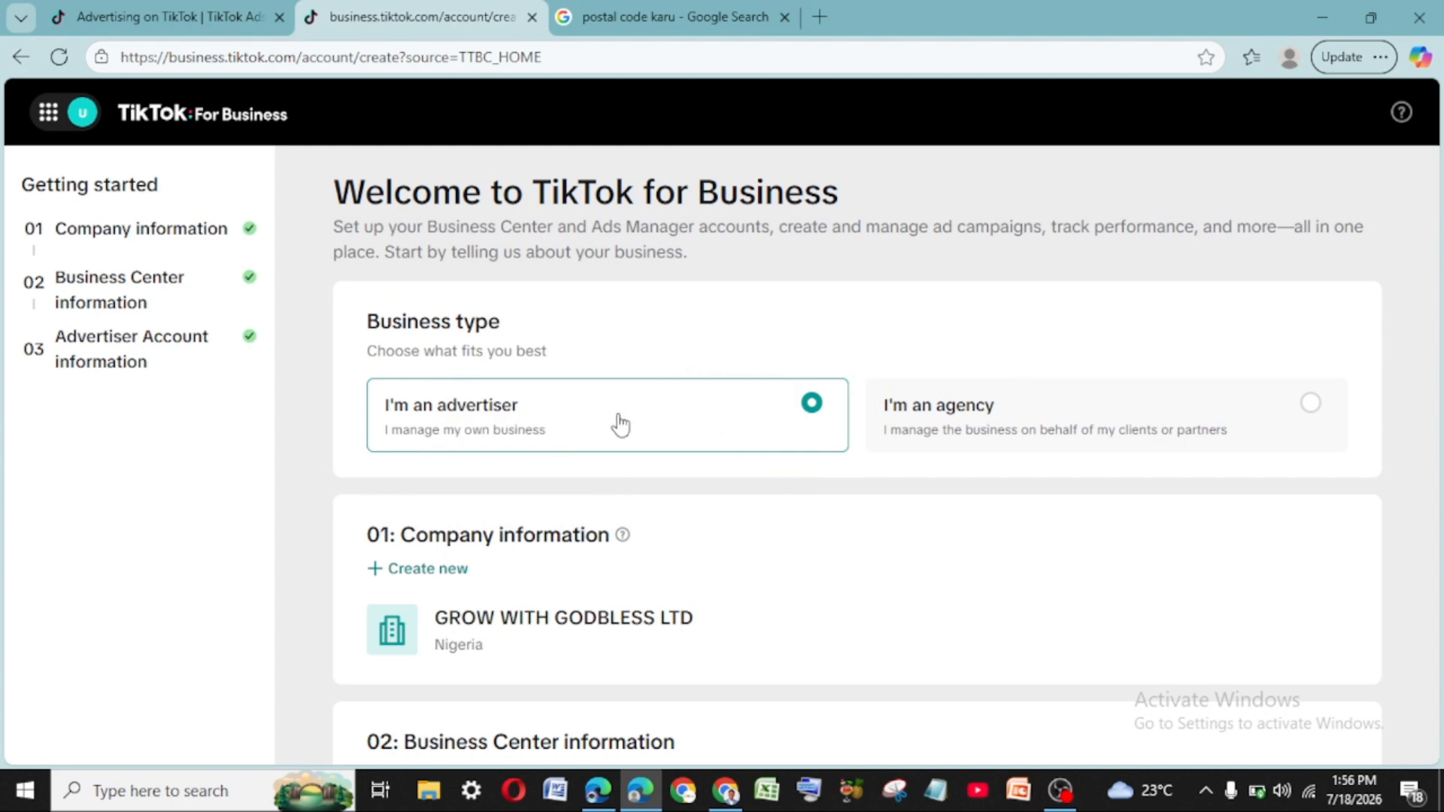
- Scroll through the Business Center and ad account setup form to review it
scroll(589, 496, "down", 4)
scroll(584, 497, "up", 4)
left_click(48, 116)
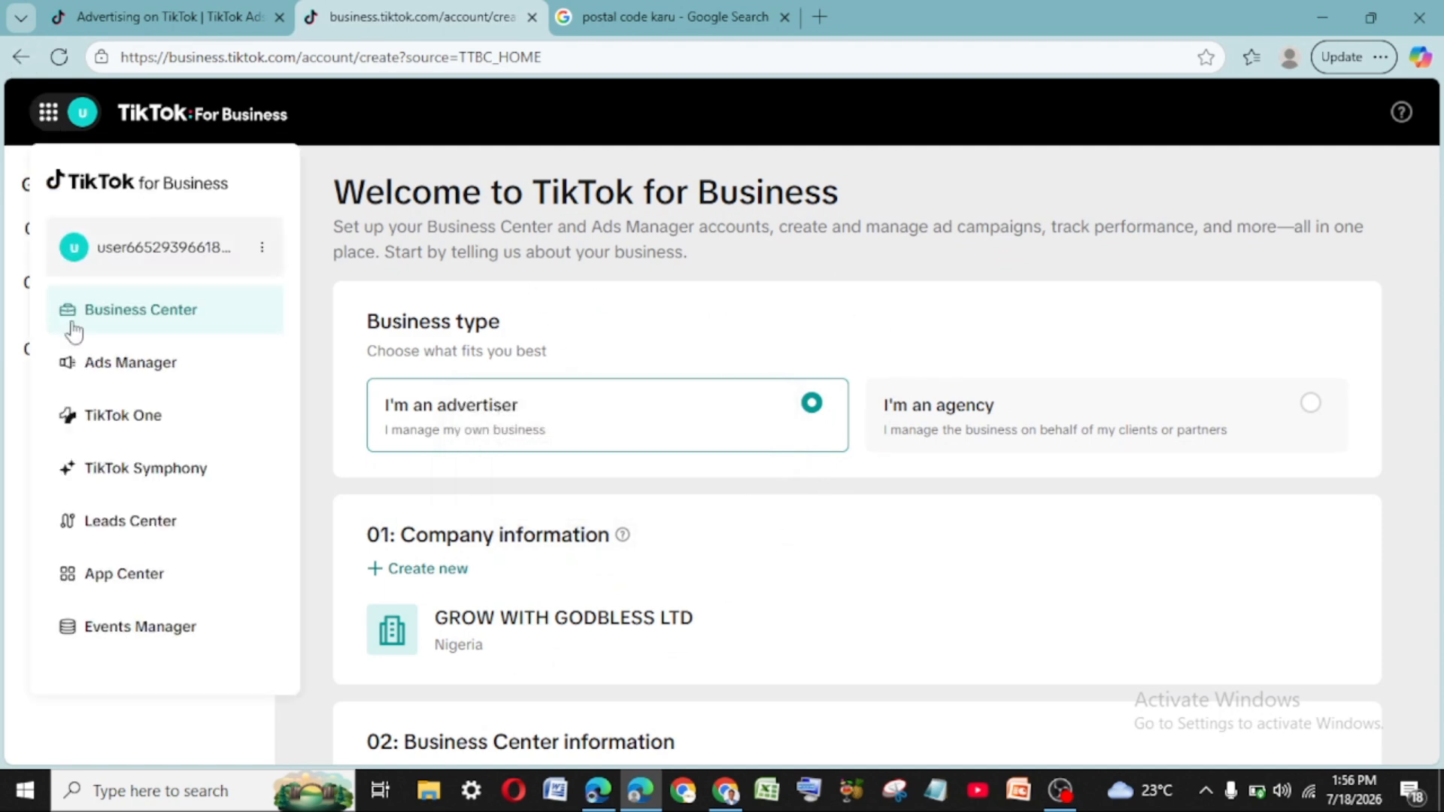
scroll(815, 381, "down", 5)
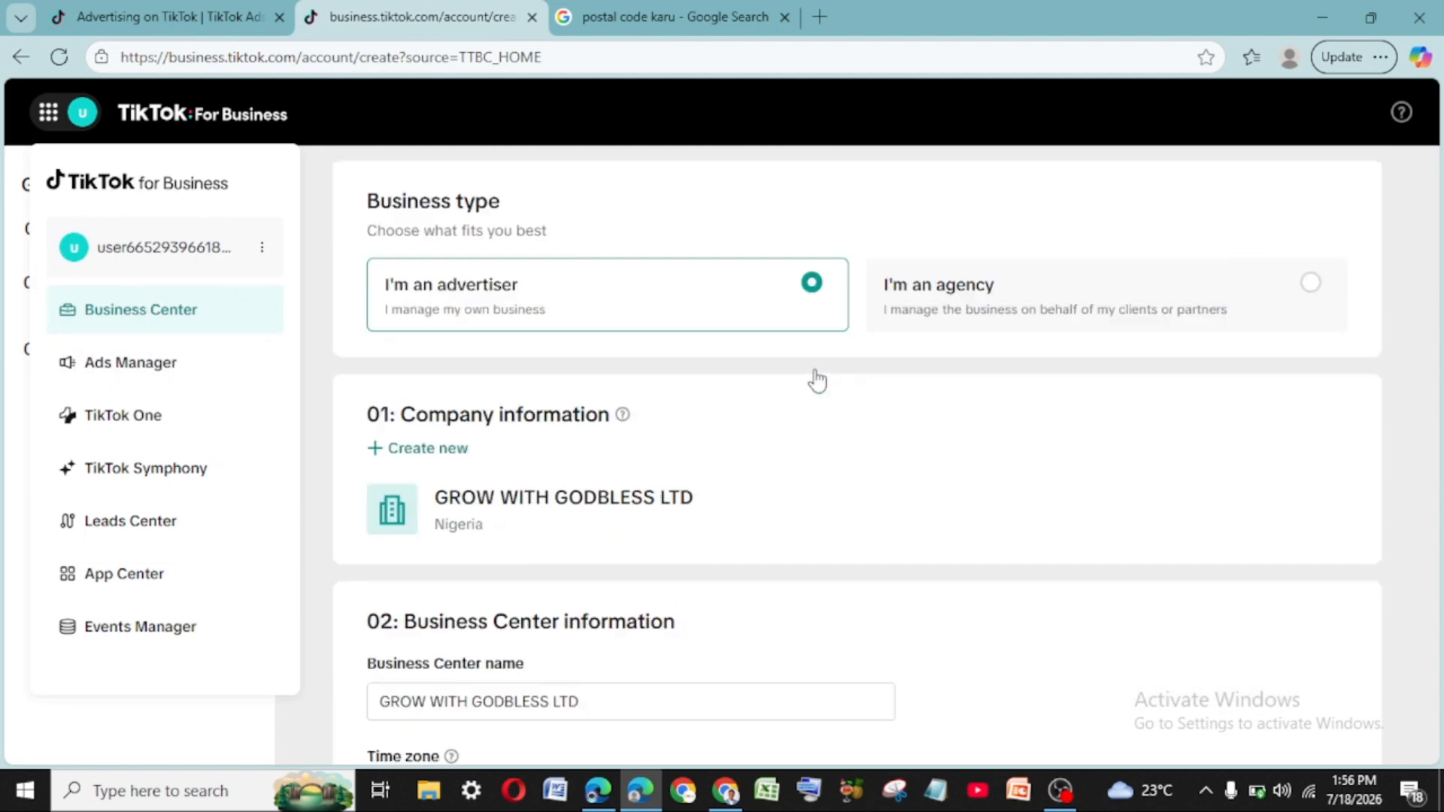
scroll(805, 377, "up", 5)
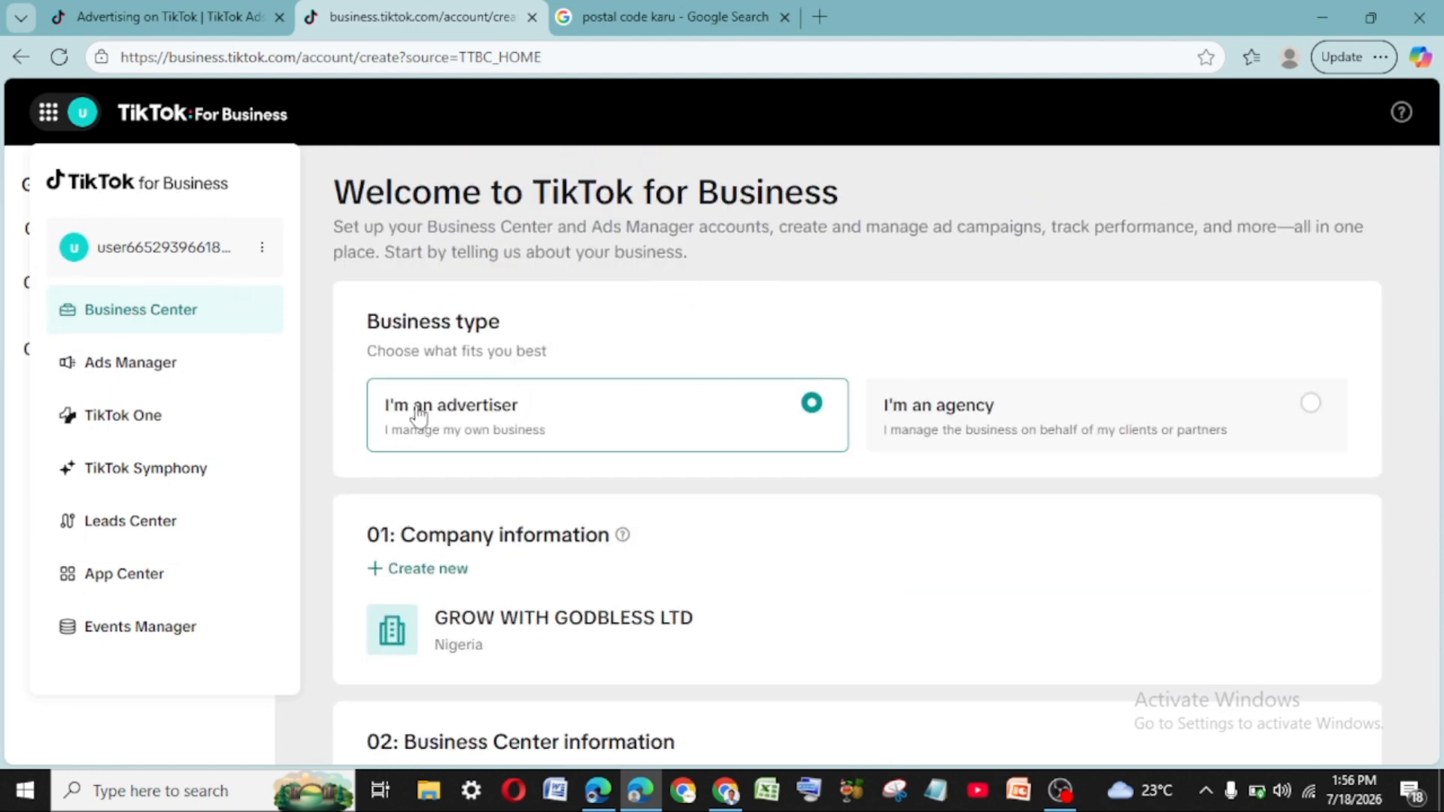
scroll(455, 406, "down", 5)
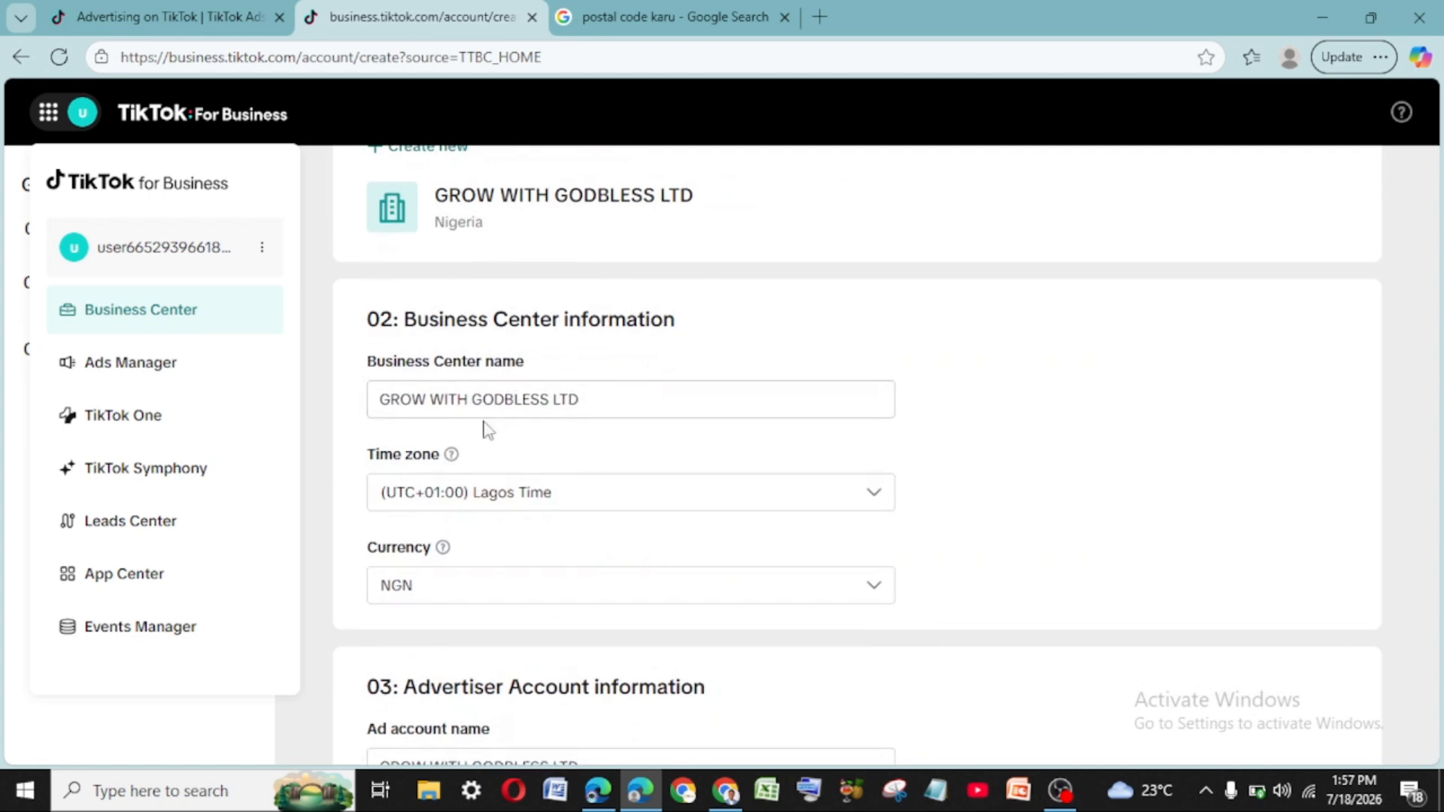
scroll(489, 431, "down", 1)
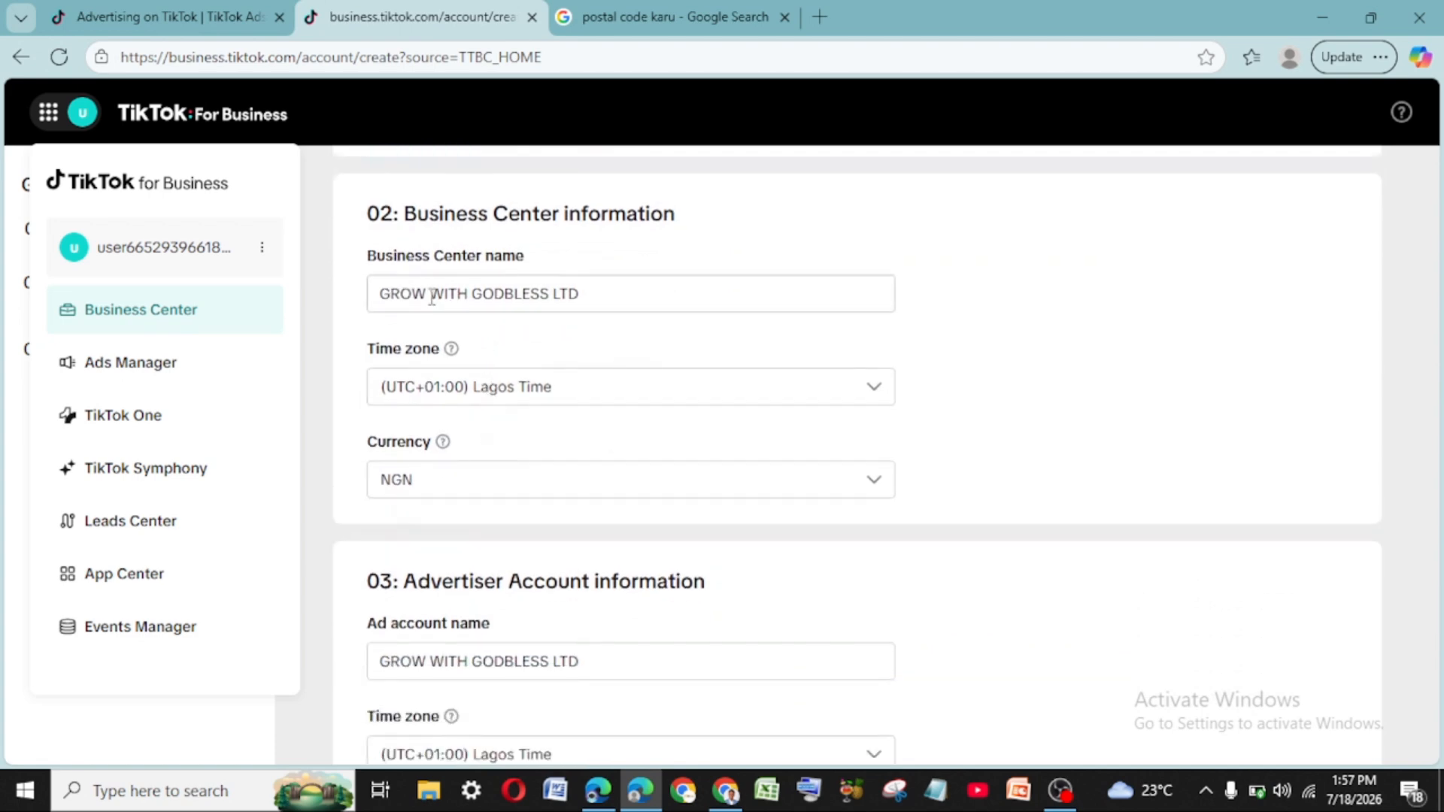
scroll(600, 360, "down", 1)
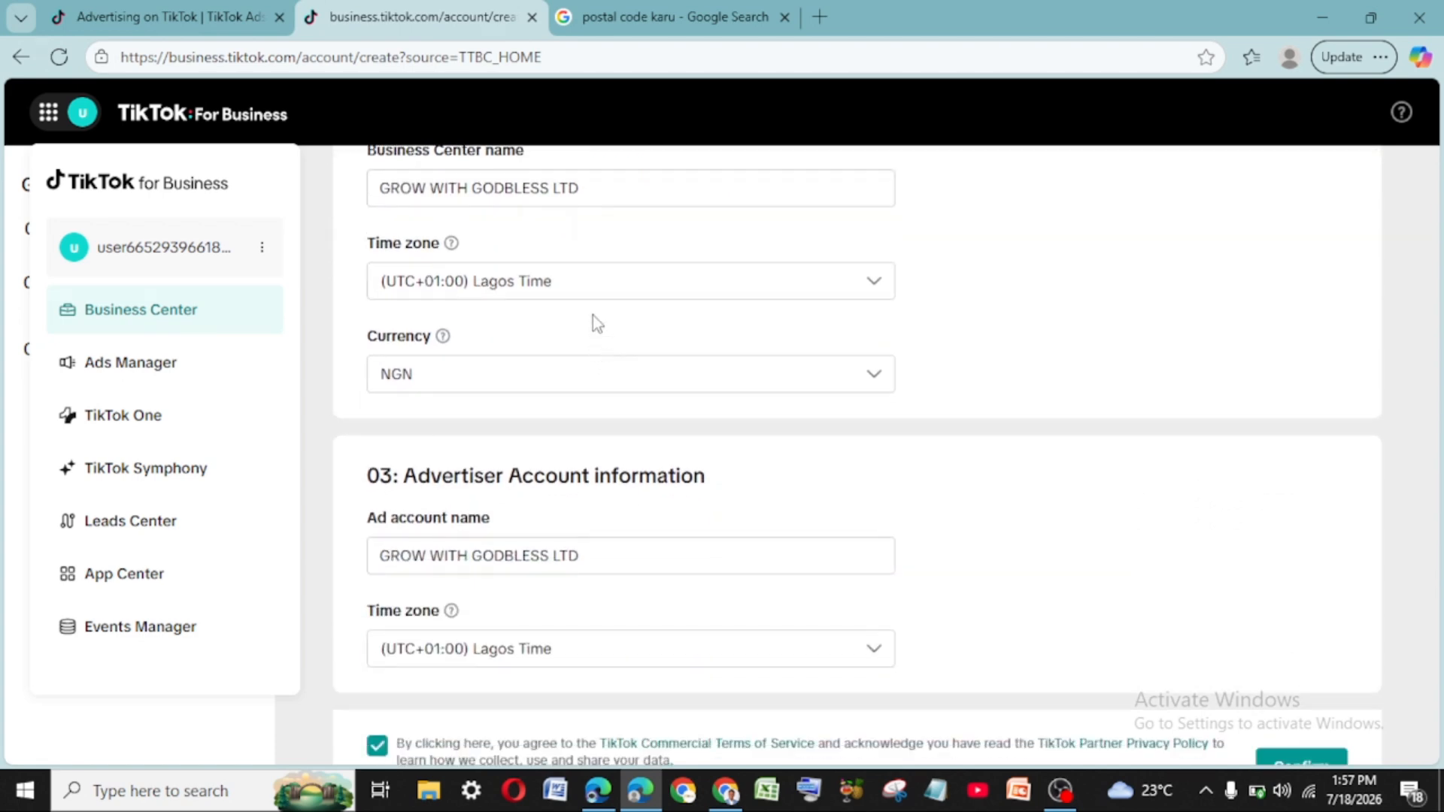
scroll(590, 318, "down", 1)
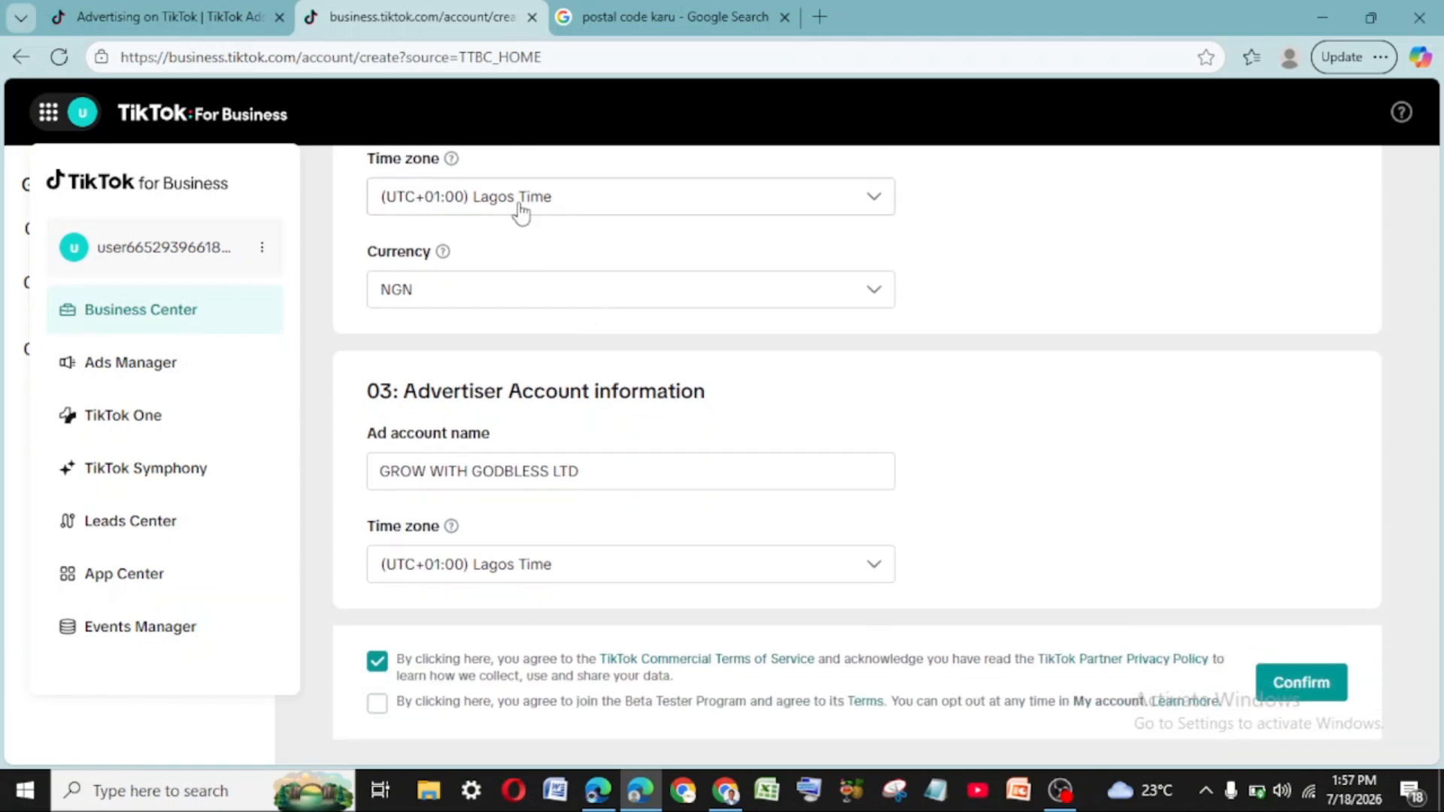
scroll(613, 331, "up", 1)
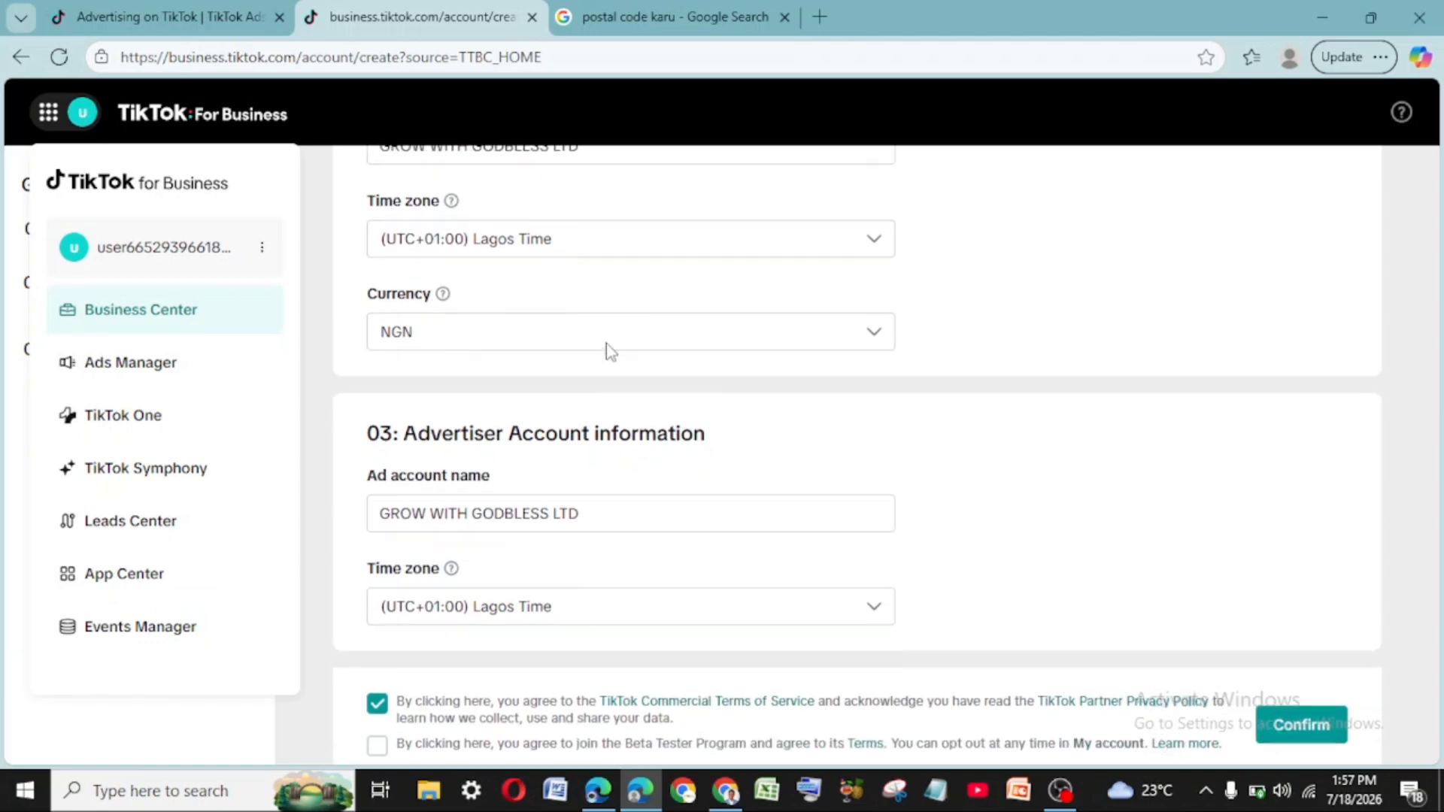
scroll(606, 348, "down", 1)
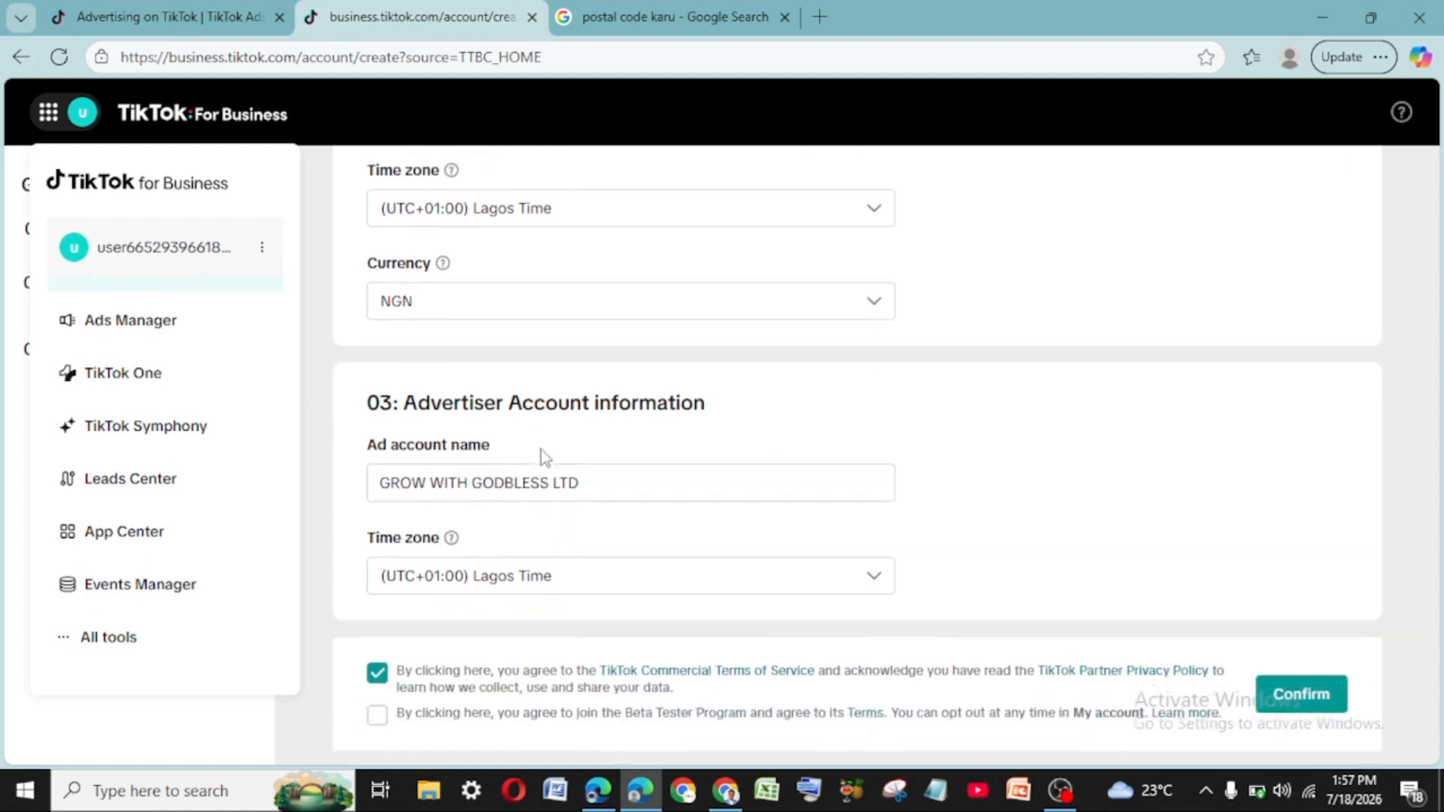
- Join the Beta Tester Program and confirm the GROW WITH GODBLESS LTD account setup
left_click(378, 704)
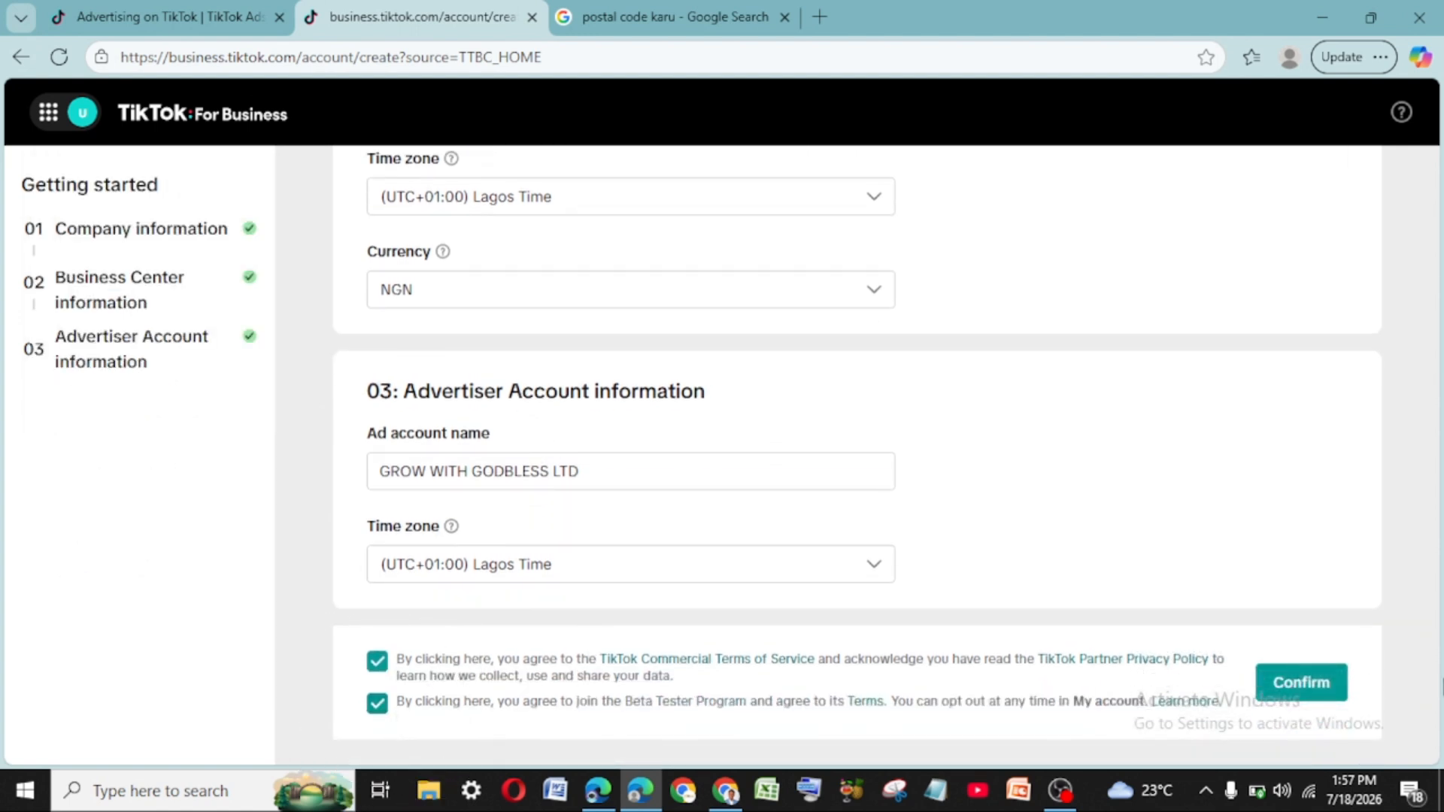
left_click(1310, 690)
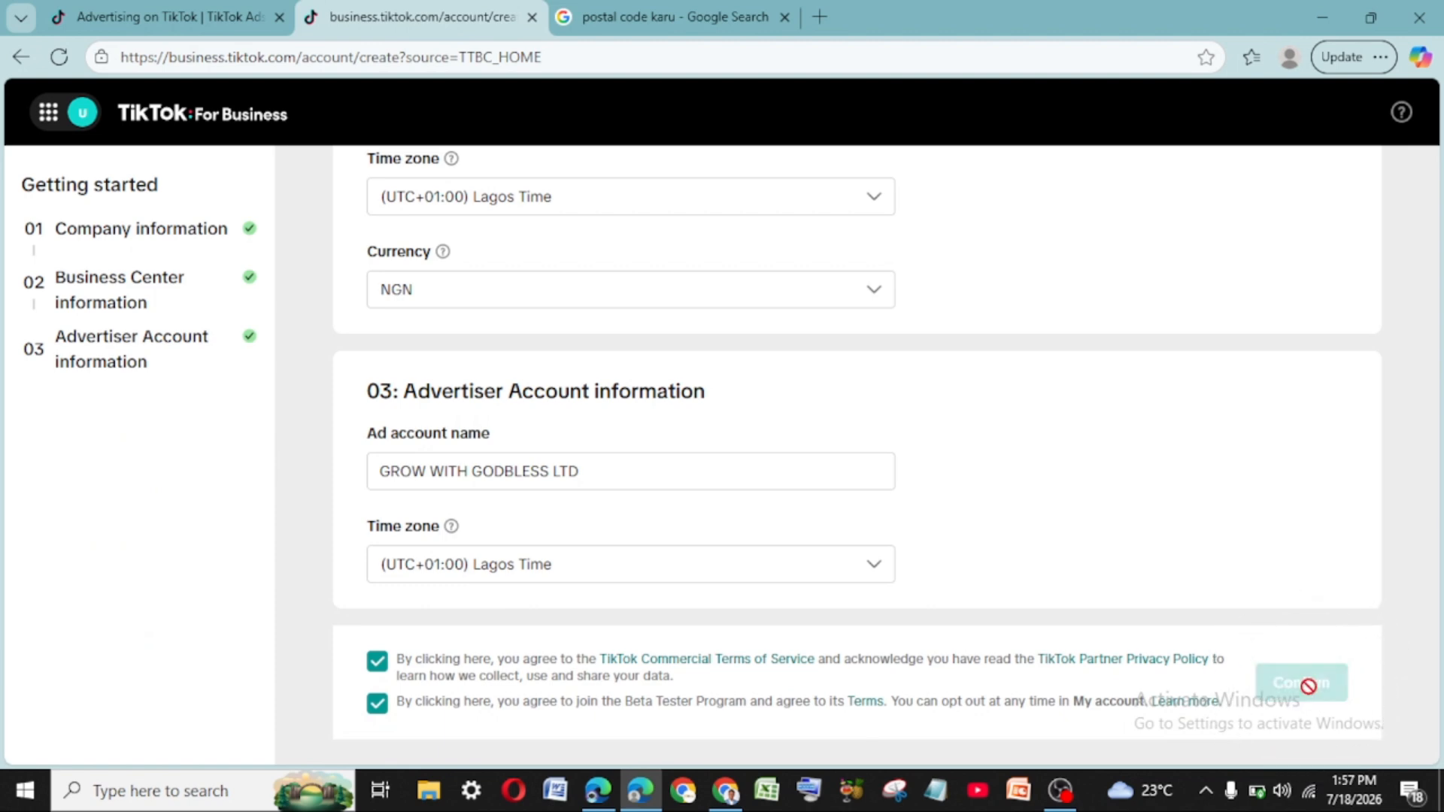
left_click(1309, 686)
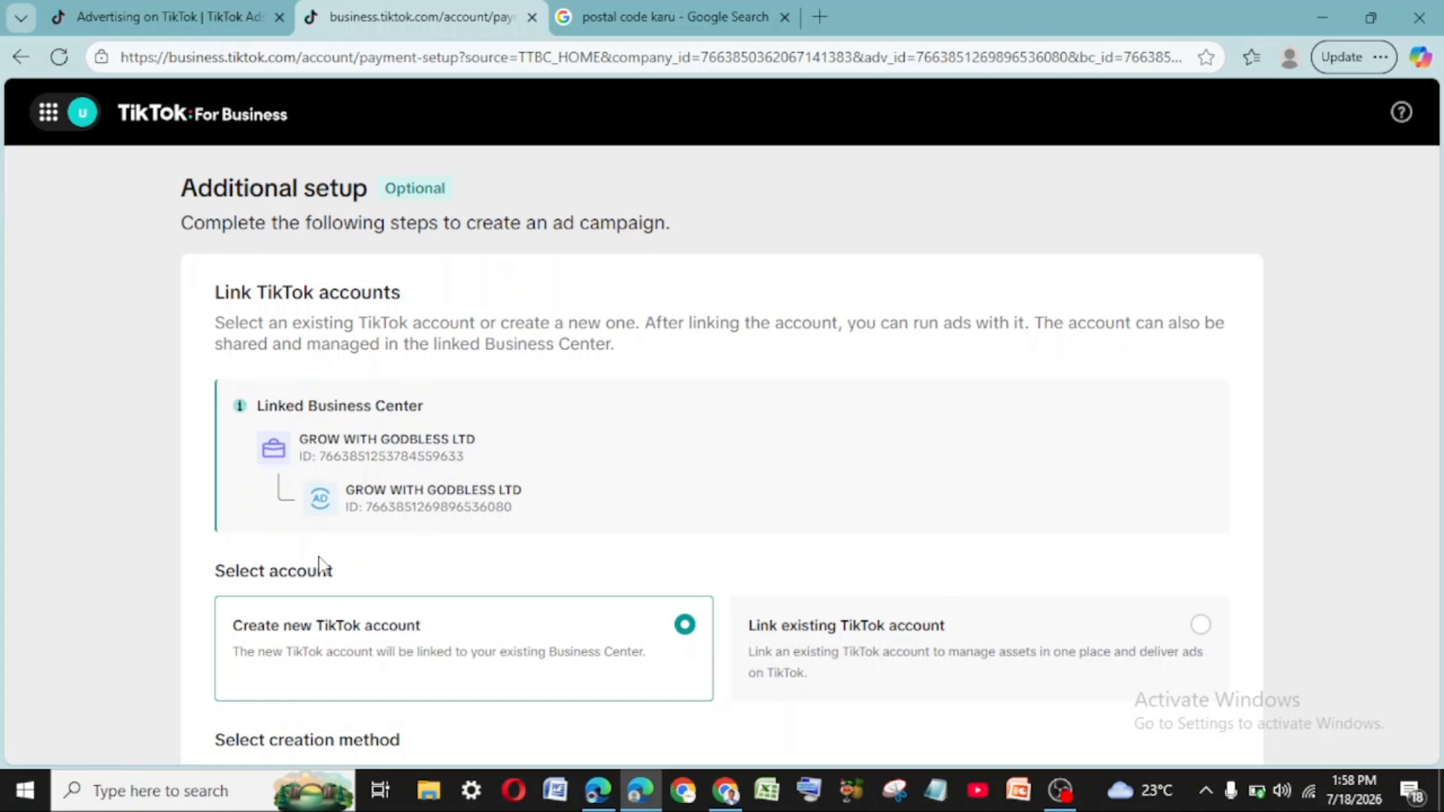
- Choose Link existing TikTok account under Select account
scroll(985, 597, "down", 4)
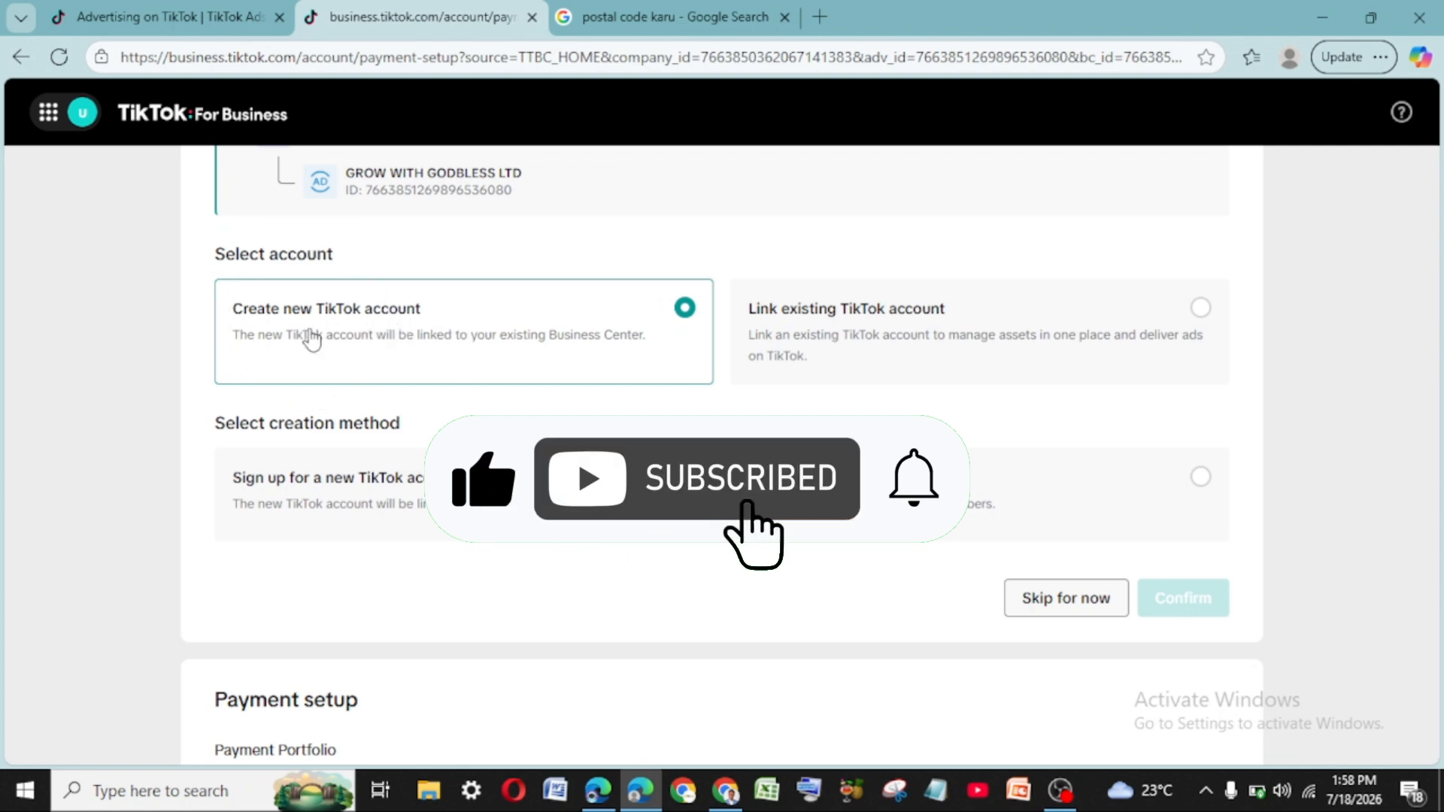
left_click(310, 335)
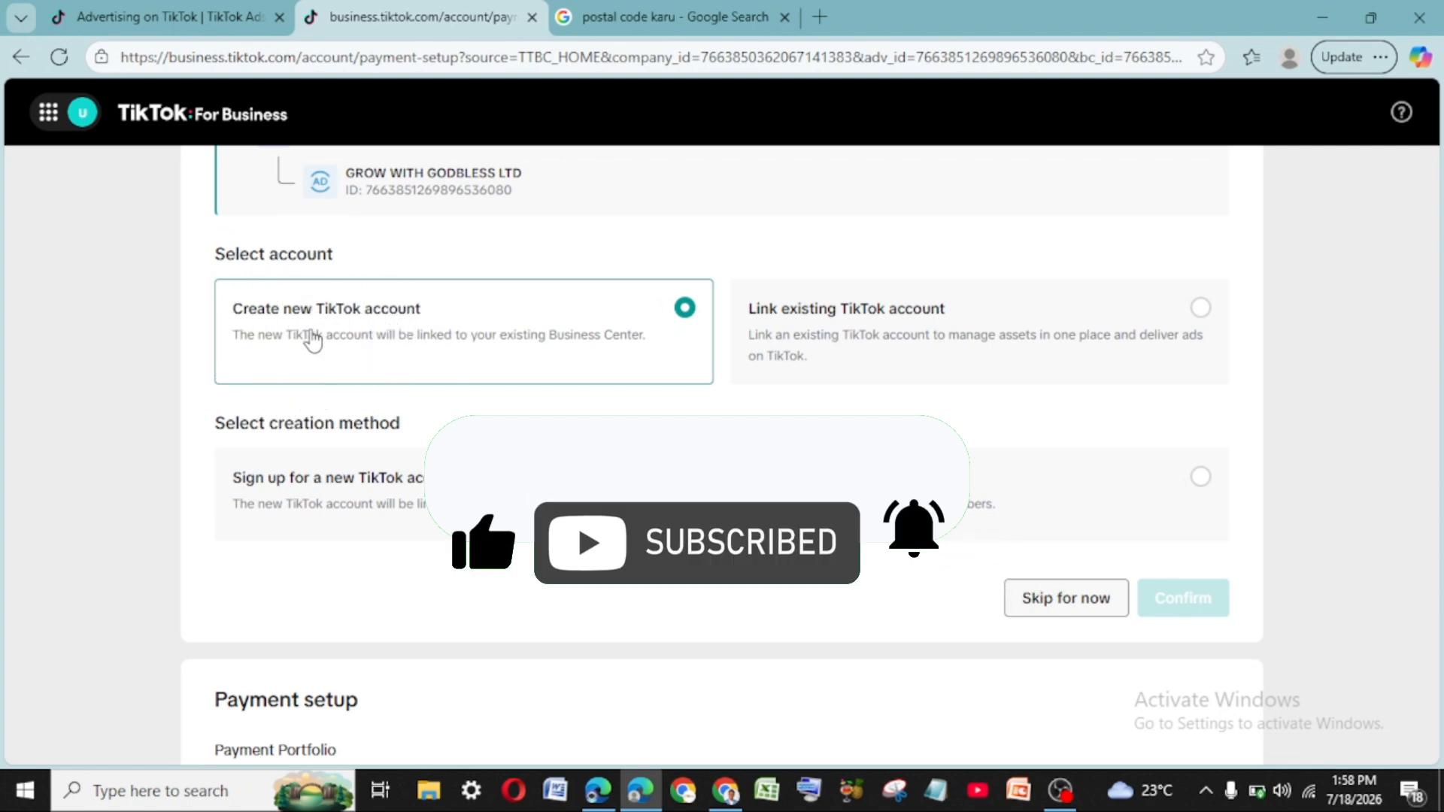
left_click(311, 335)
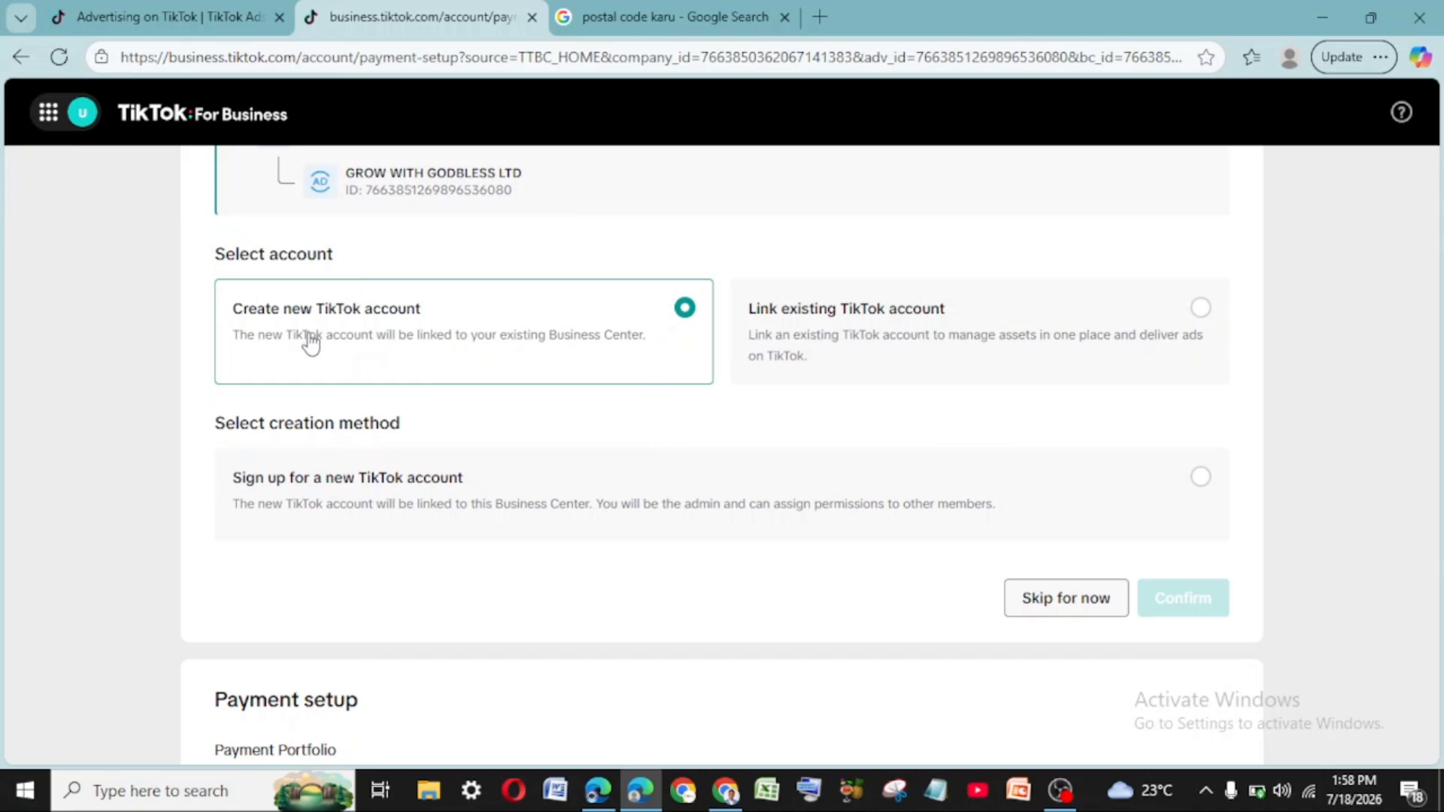
left_click(310, 341)
left_click(322, 355)
left_click(382, 353)
left_click(383, 353)
left_click(1199, 309)
- Select Log in to an existing TikTok account as the linking method
scroll(532, 380, "down", 4)
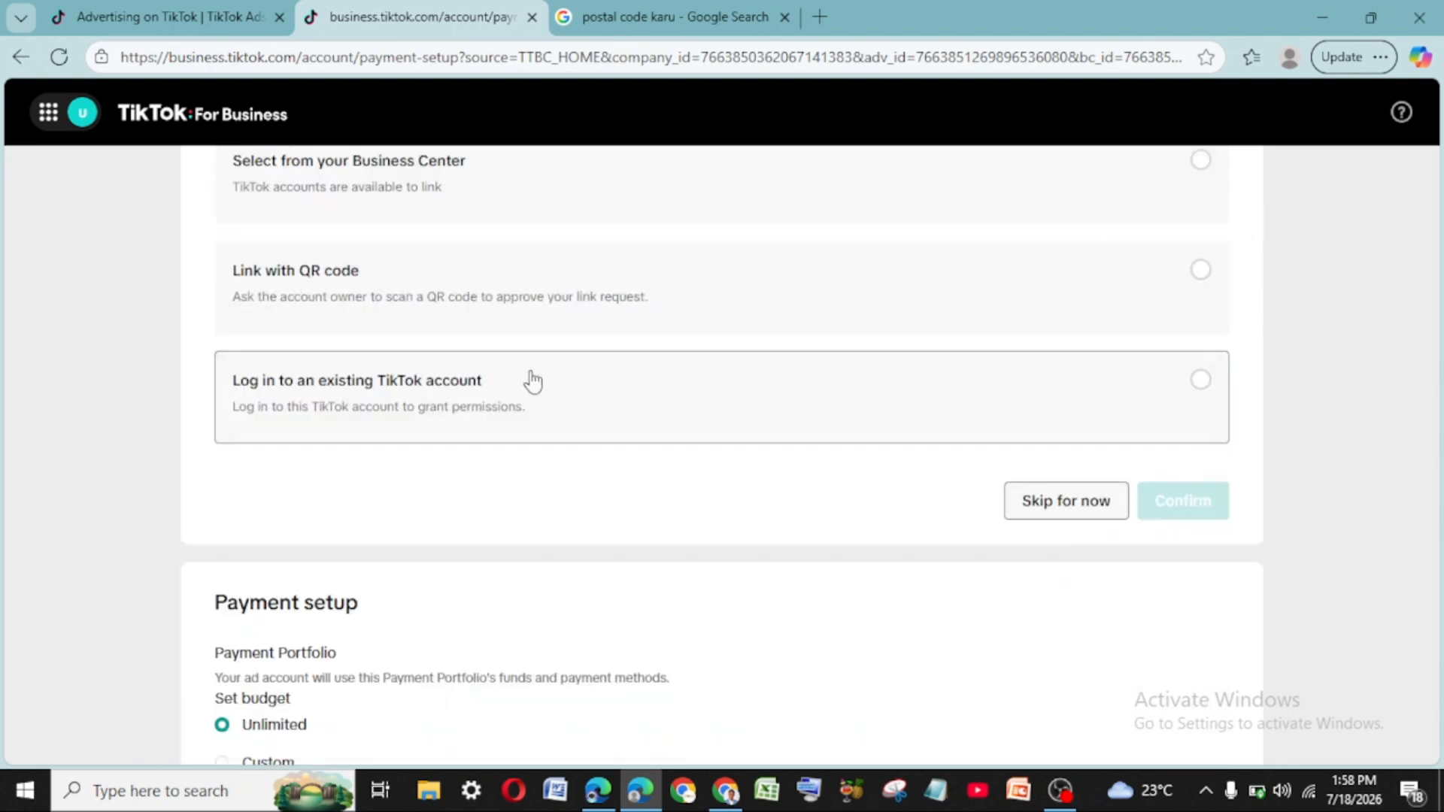
scroll(532, 380, "up", 3)
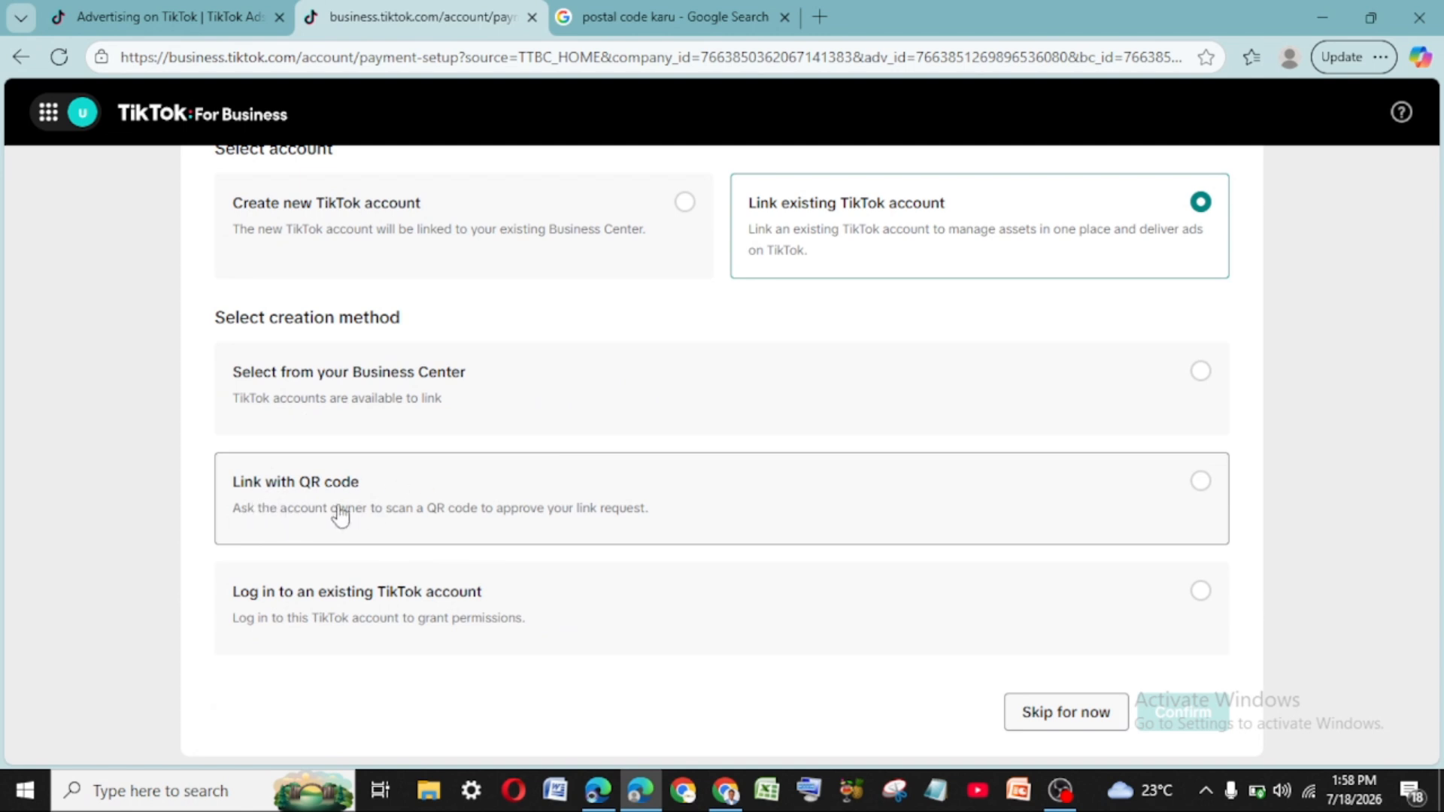
left_click(419, 610)
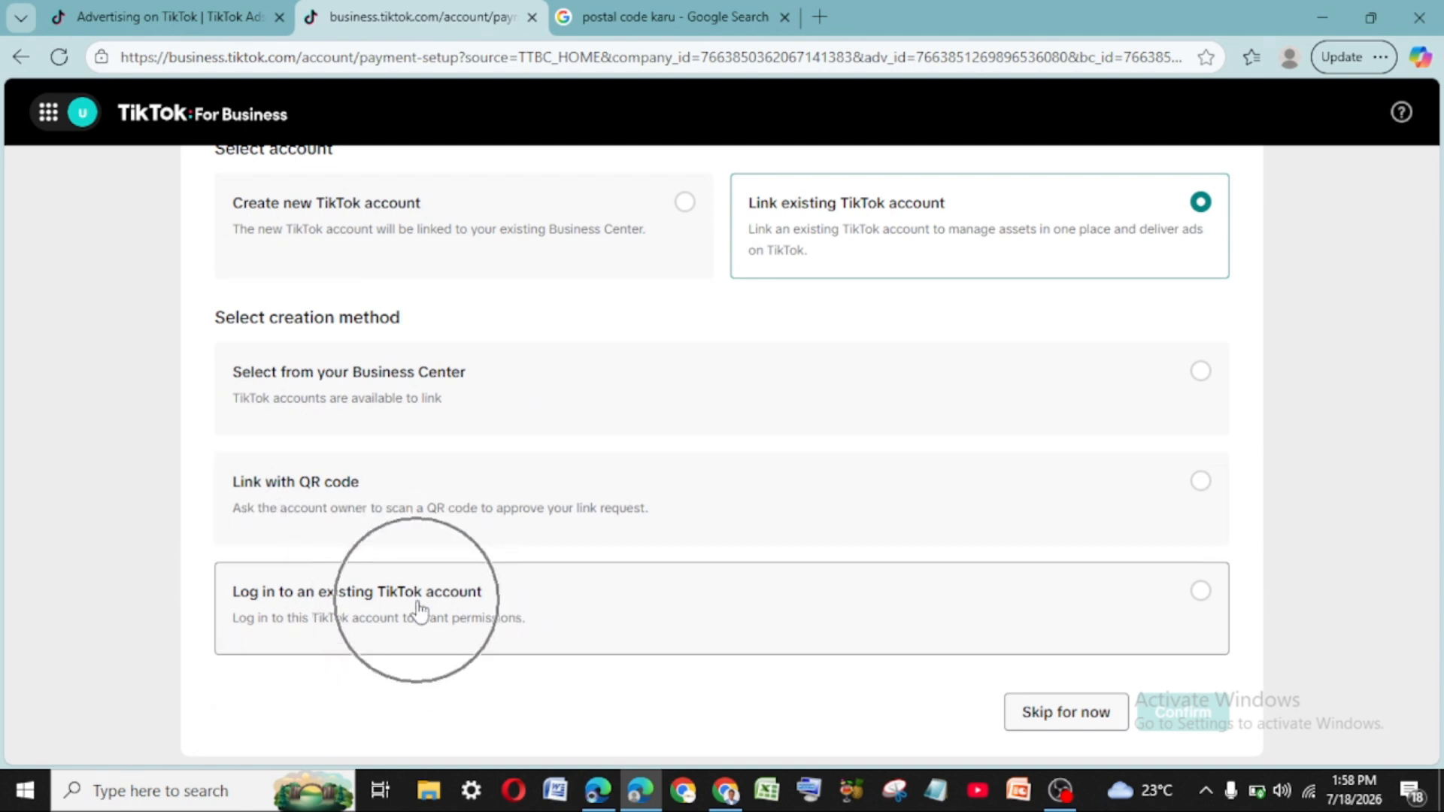
left_click(419, 609)
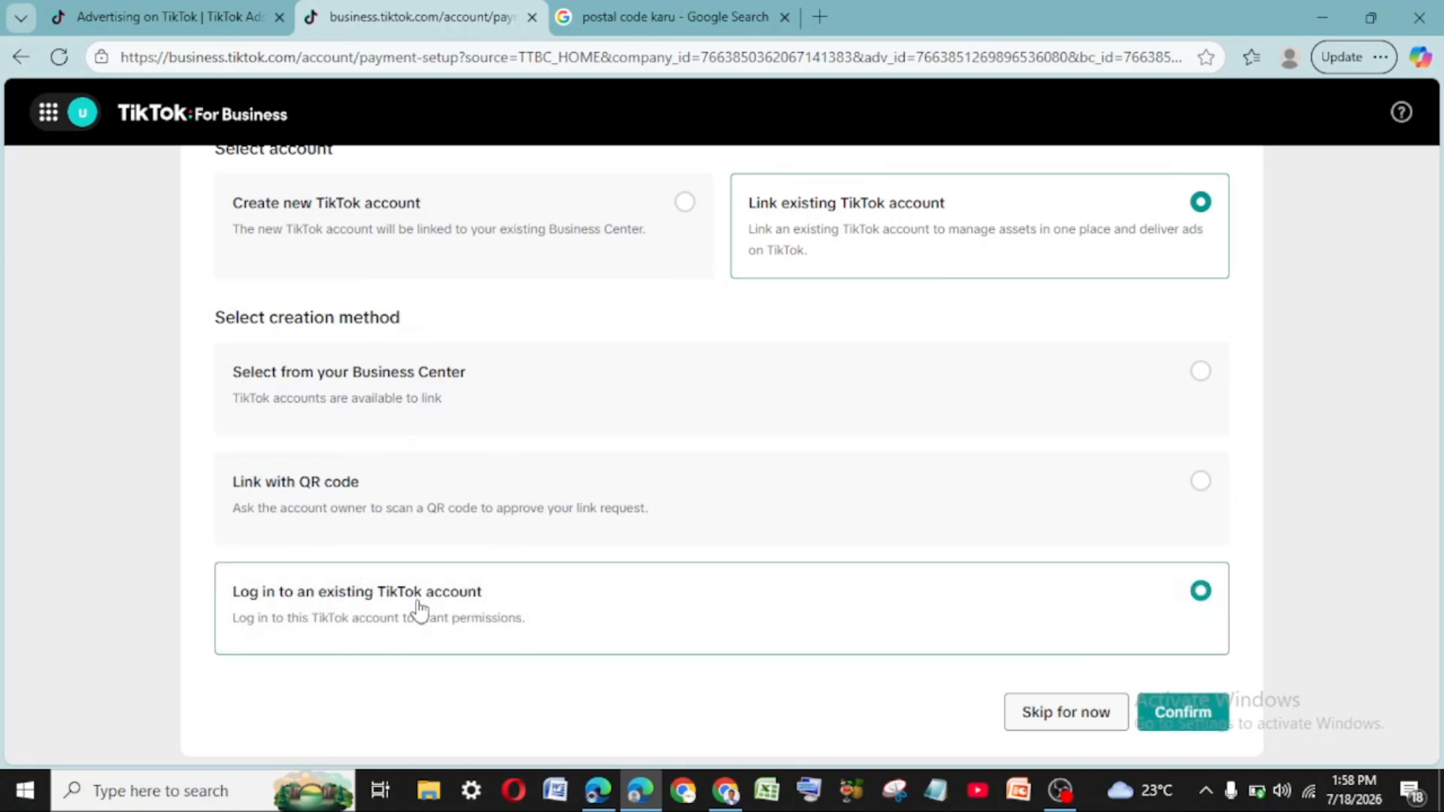
- Abandon the TikTok login, revert to Create new TikTok account, and skip account linking
left_click(1163, 716)
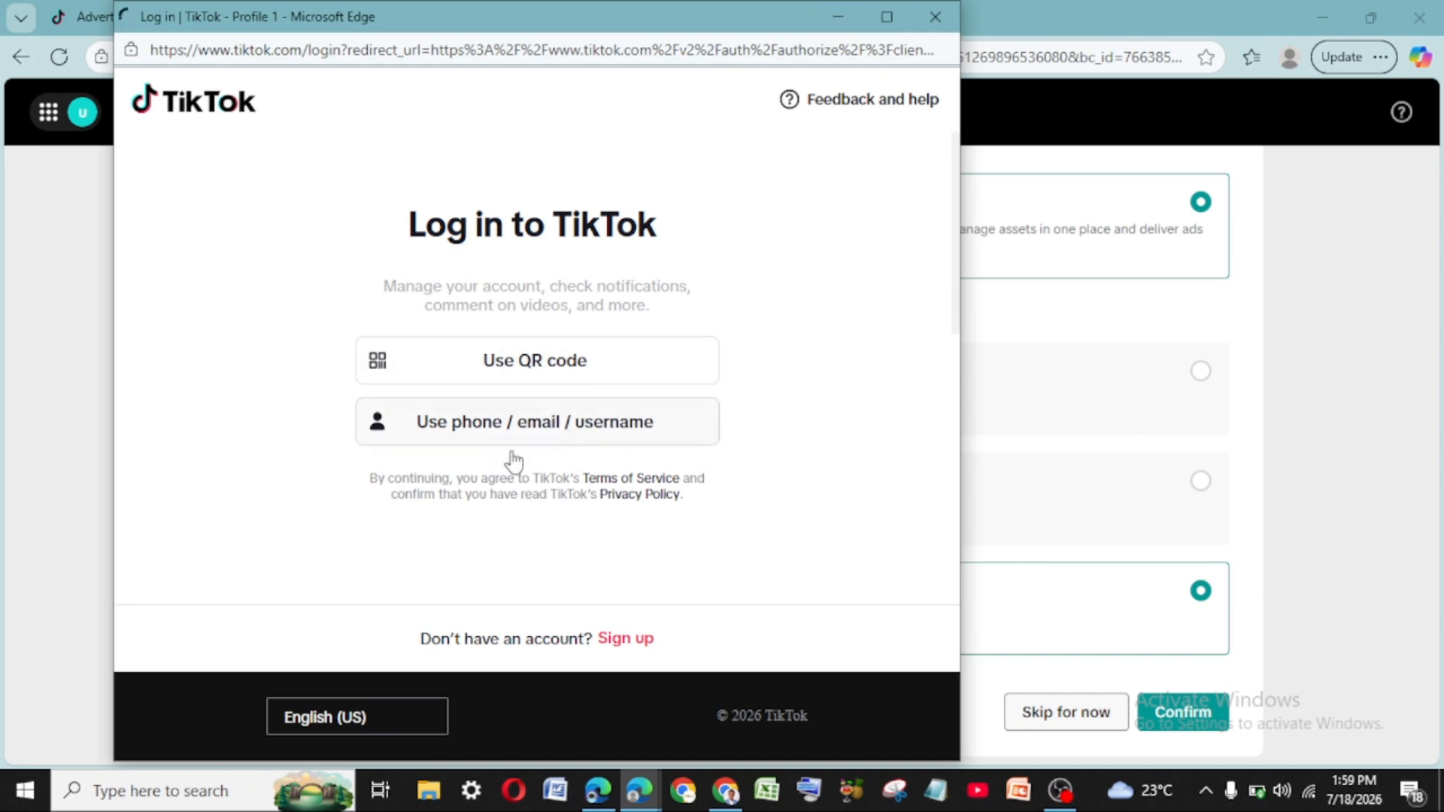
left_click(935, 17)
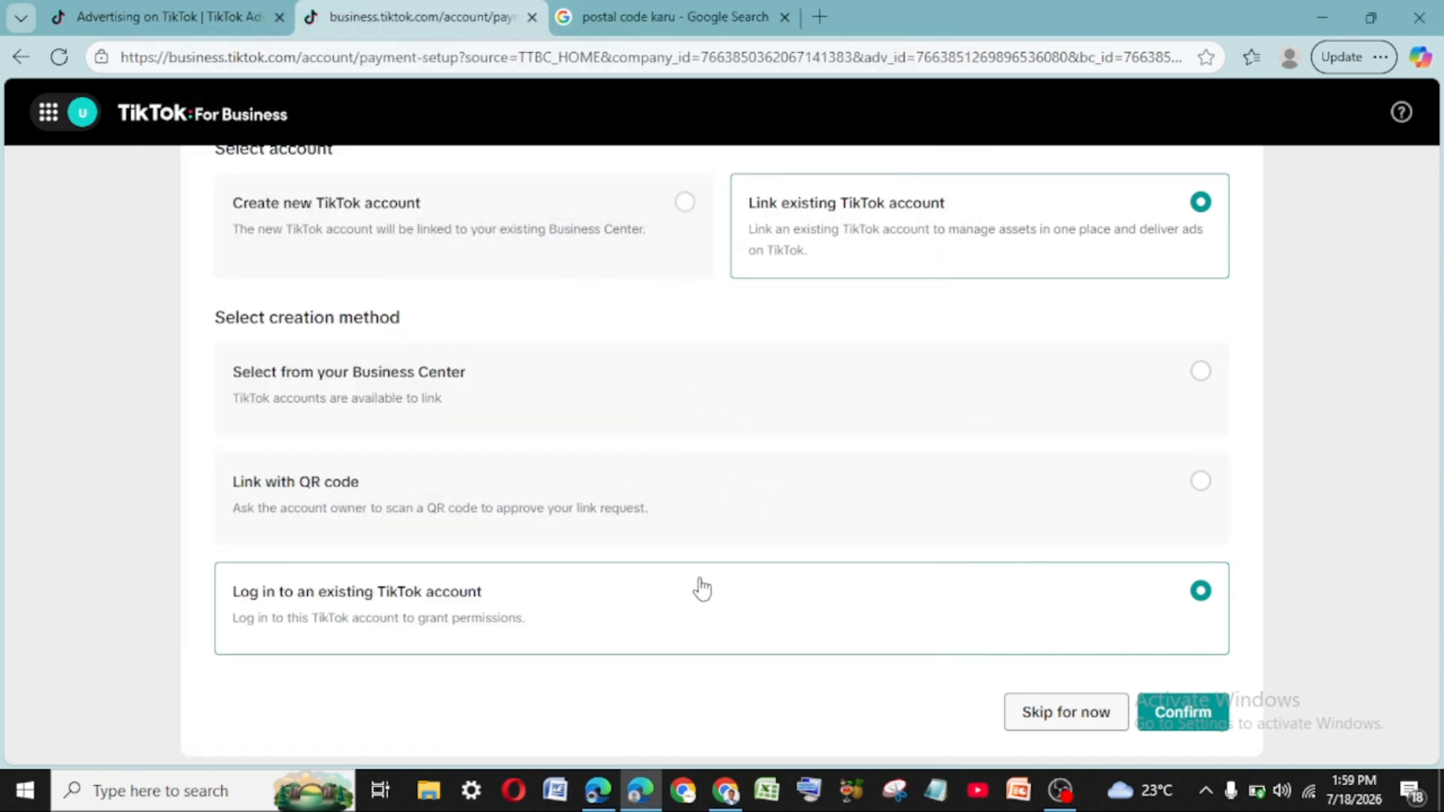
left_click(685, 202)
scroll(738, 403, "up", 3)
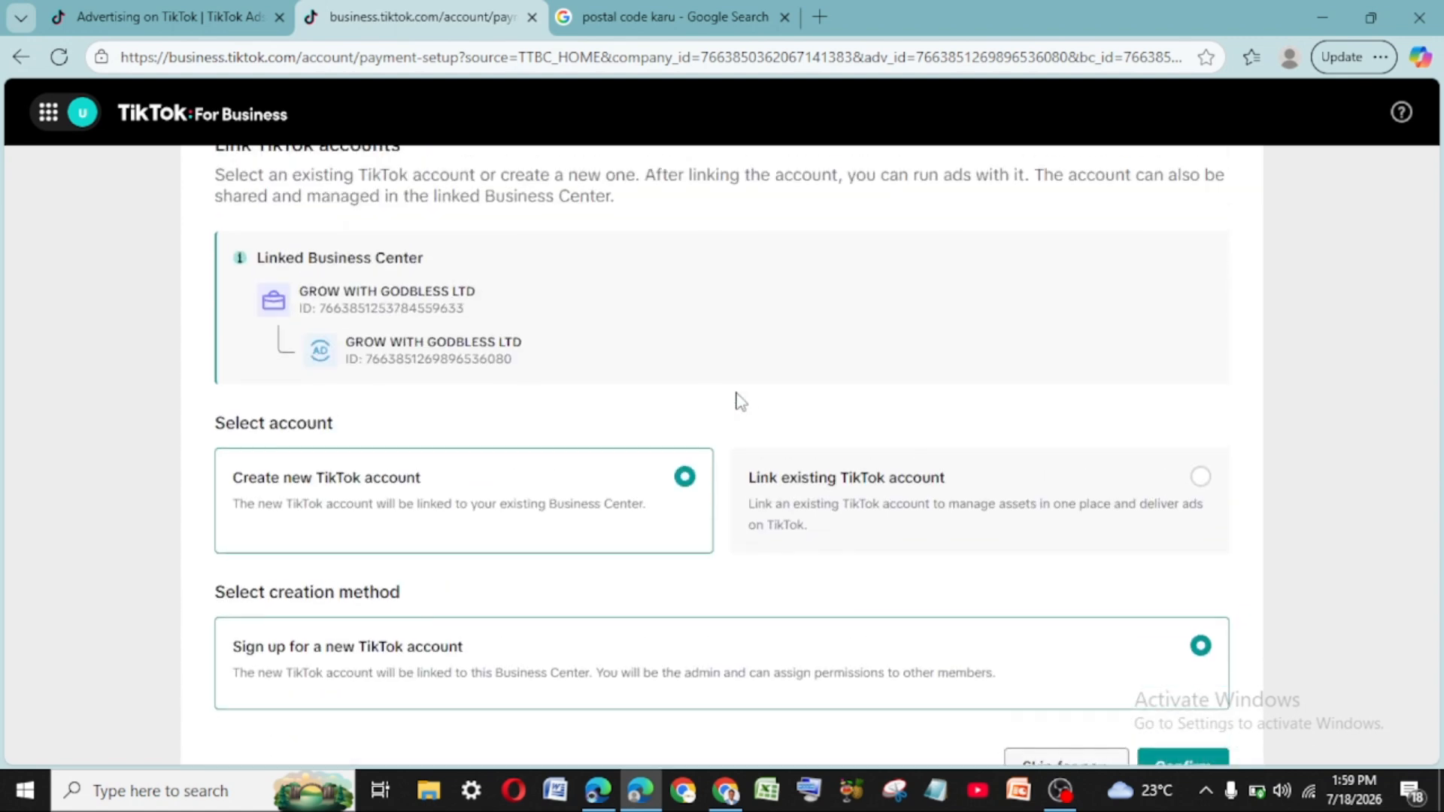
scroll(630, 456, "down", 4)
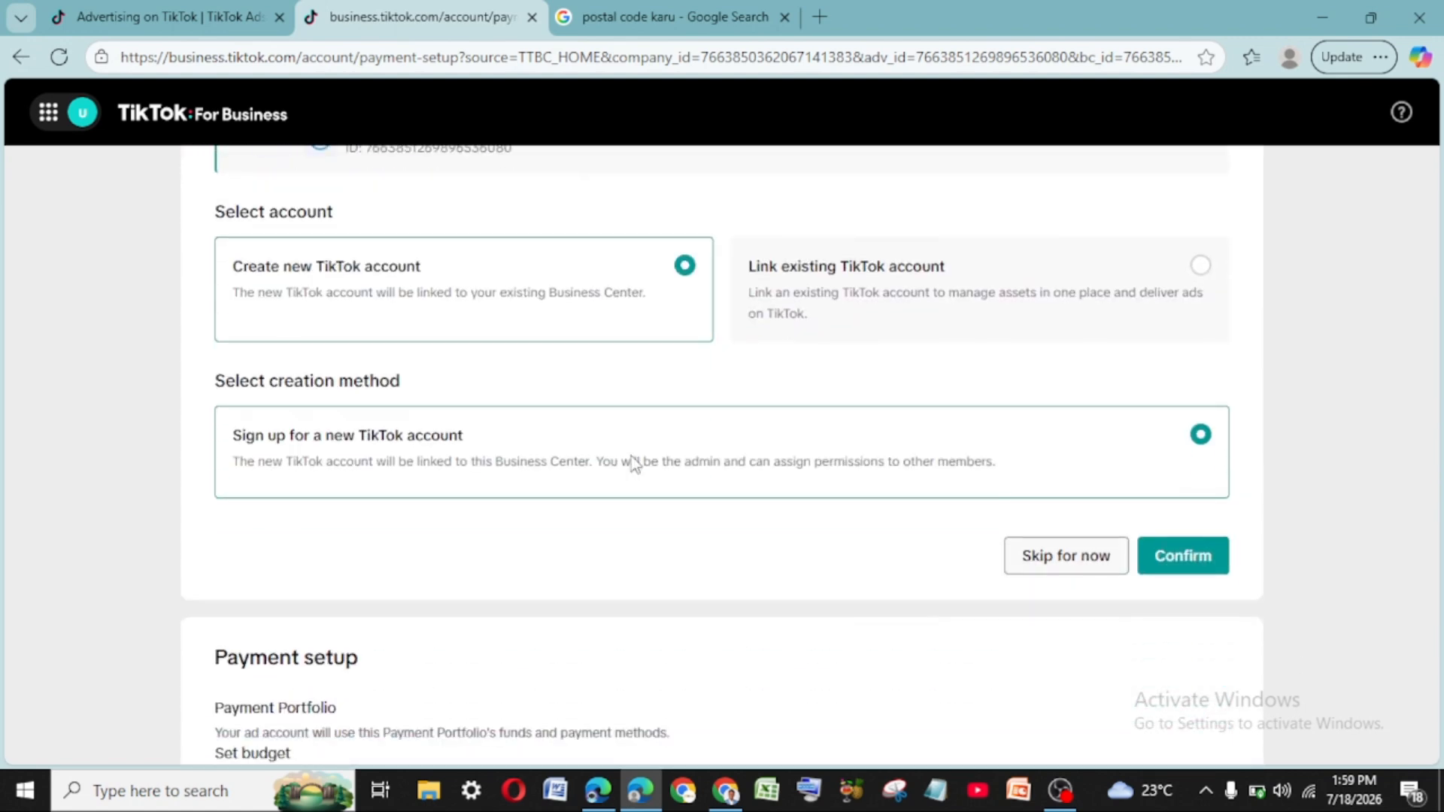
left_click(1066, 558)
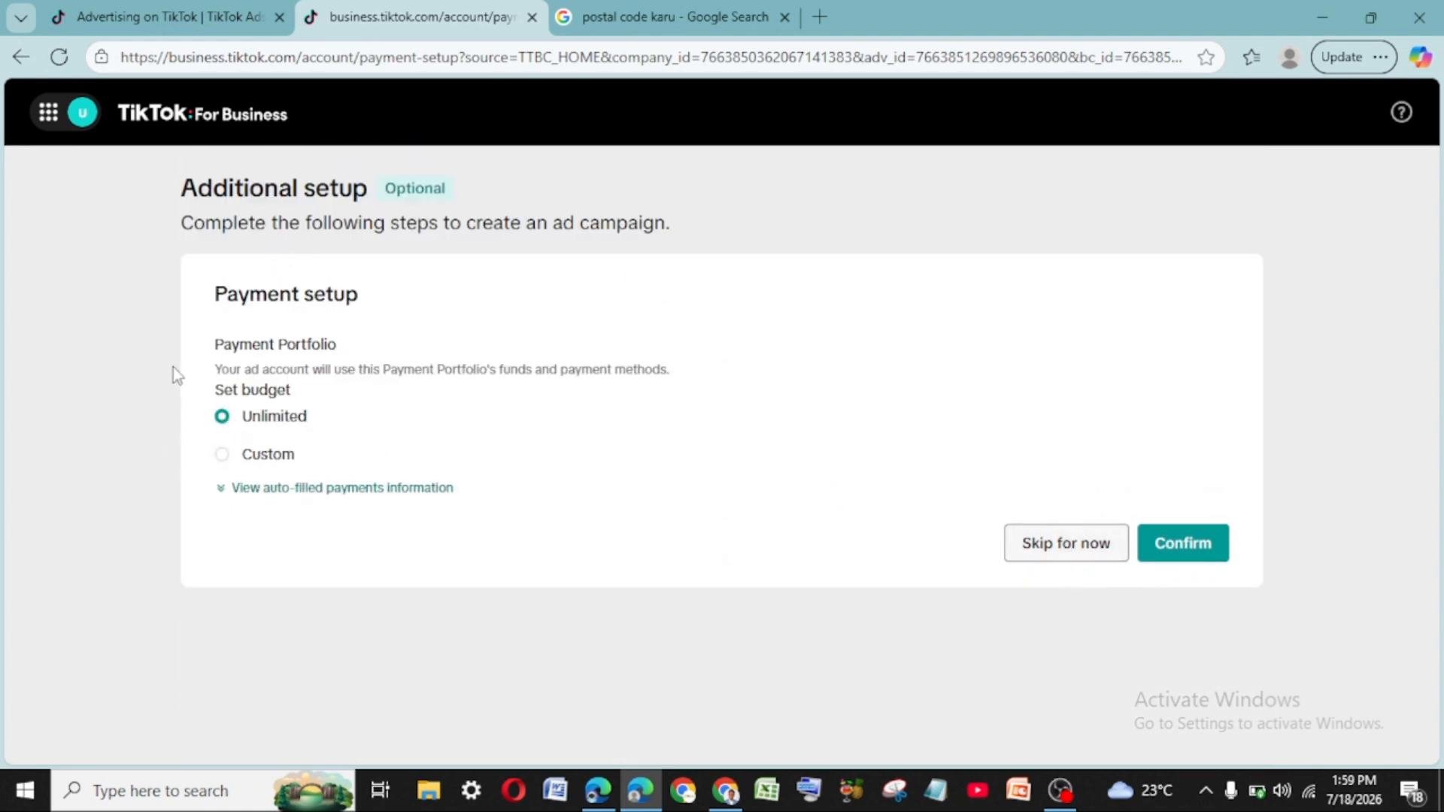
- Skip the Payment setup step for now
left_click(1042, 556)
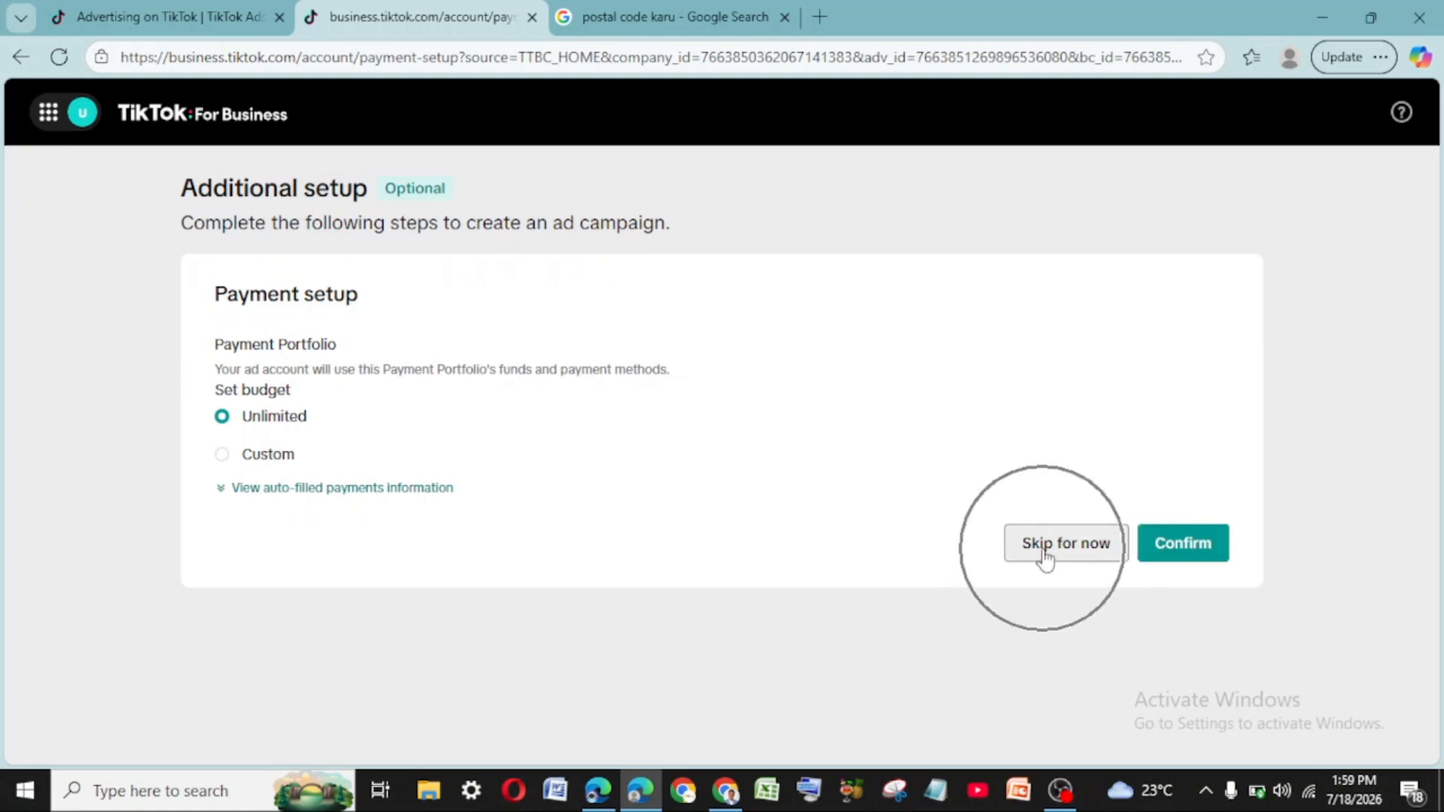
left_click(1046, 559)
left_click(1047, 559)
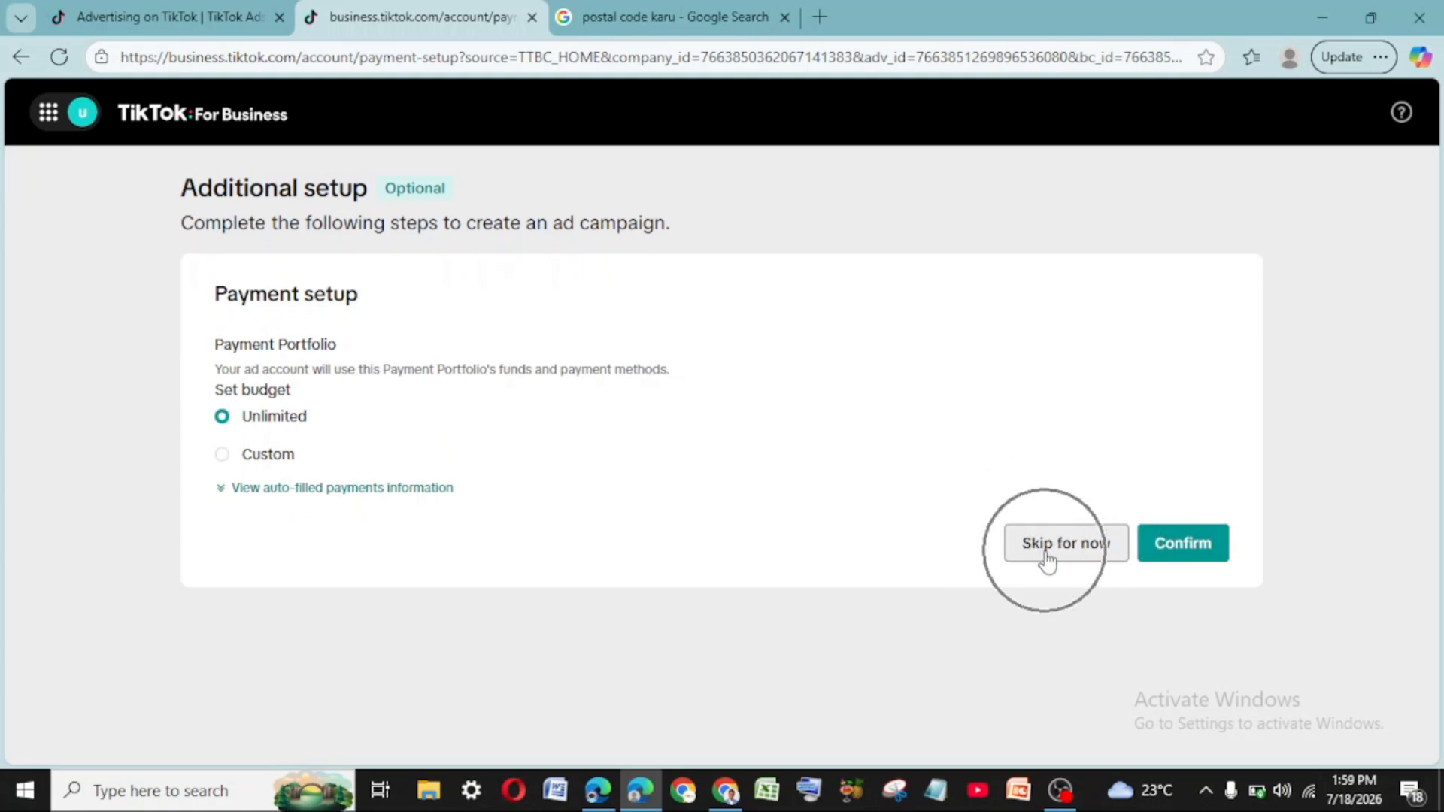
left_click(1047, 559)
left_click(1047, 559)
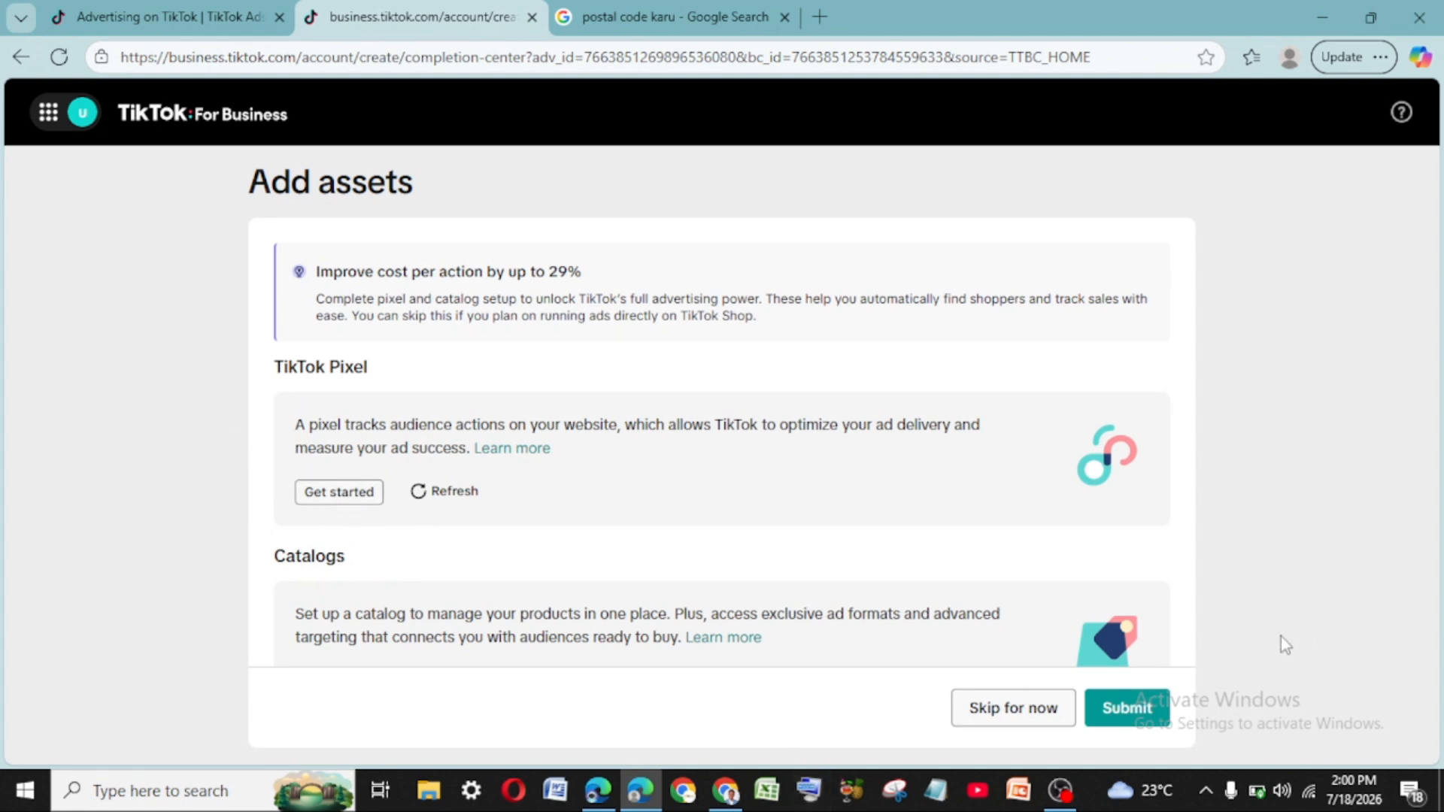
- Skip the Pixel and Catalog assets, dismiss the confirmation, and open Business Center in a new tab
left_click(1006, 721)
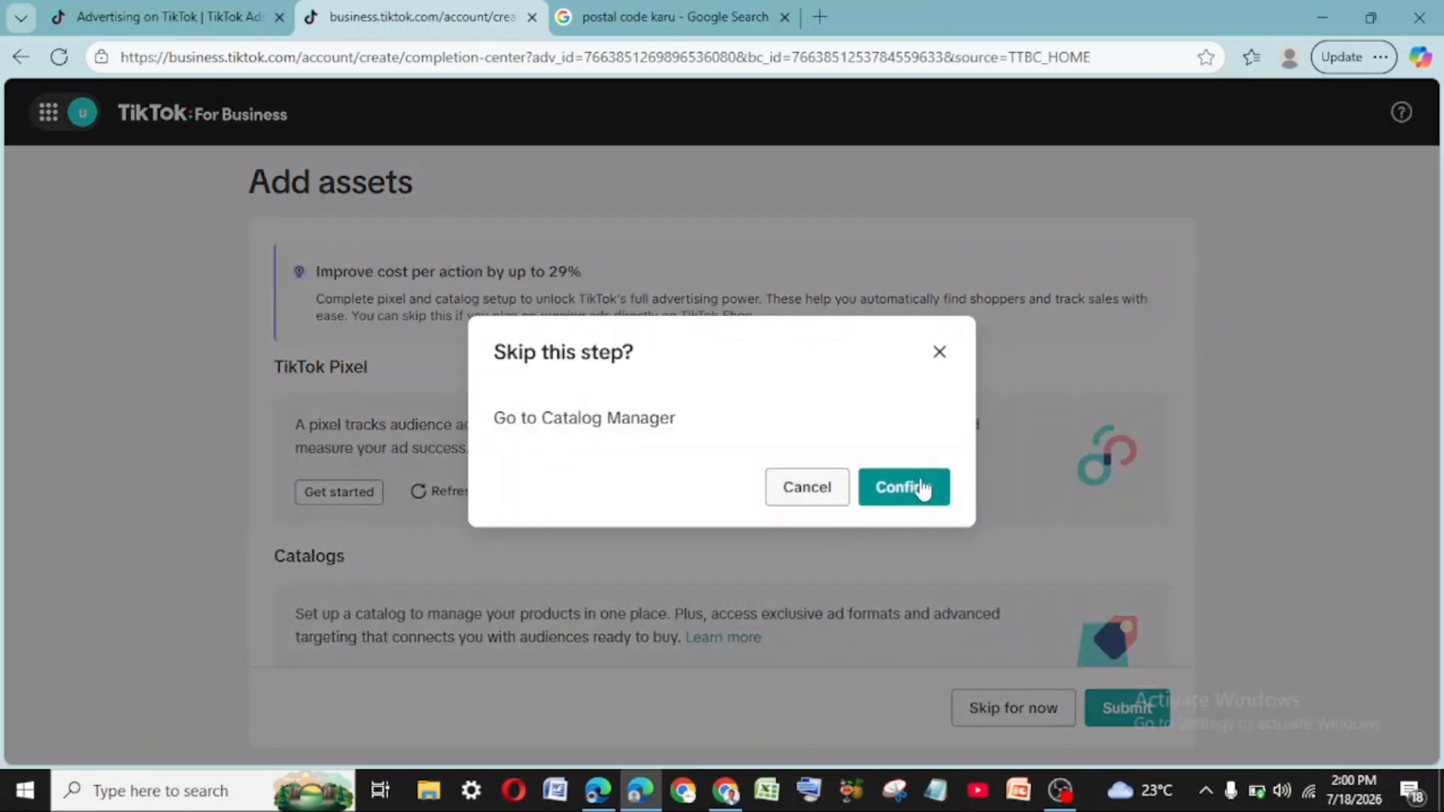
left_click(922, 488)
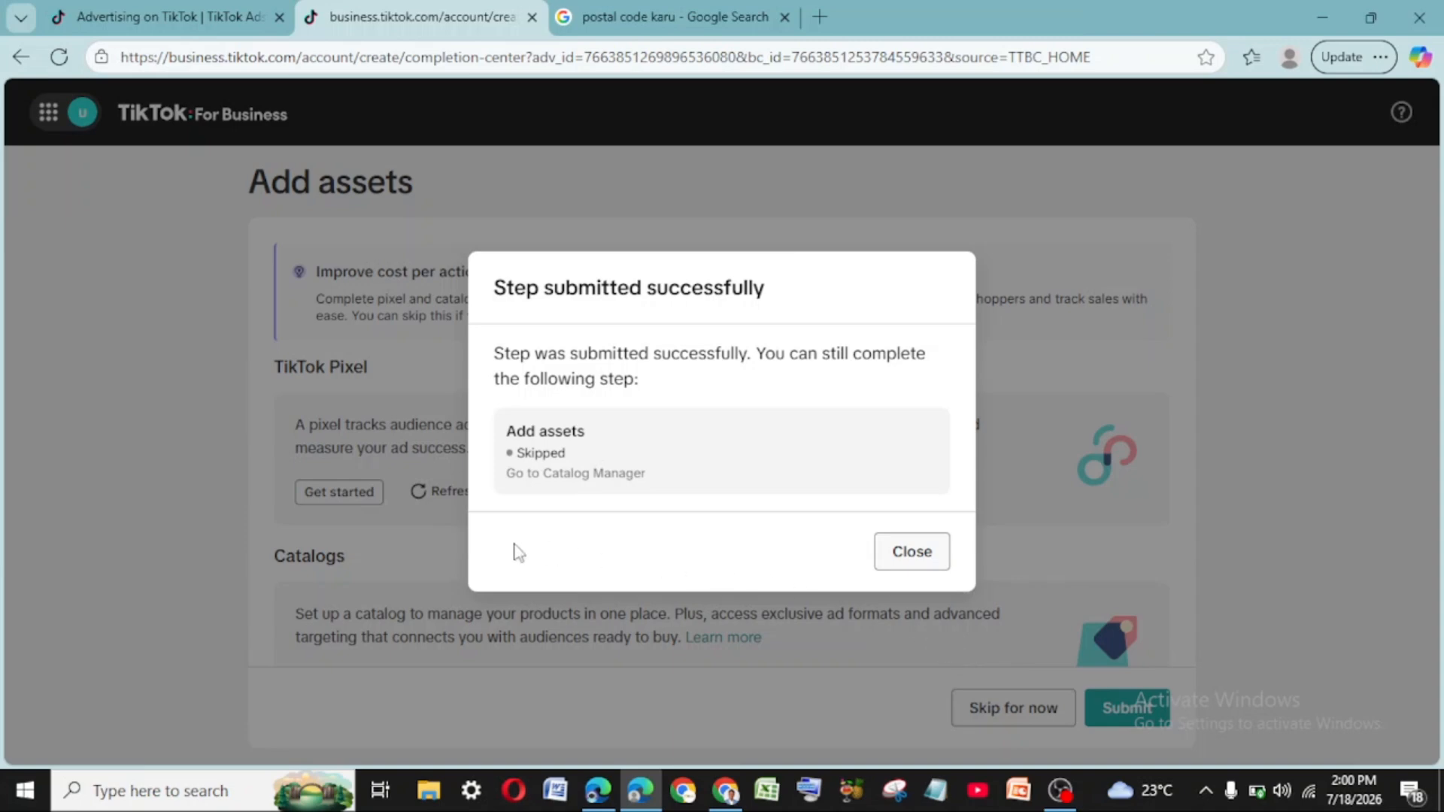
left_click(912, 553)
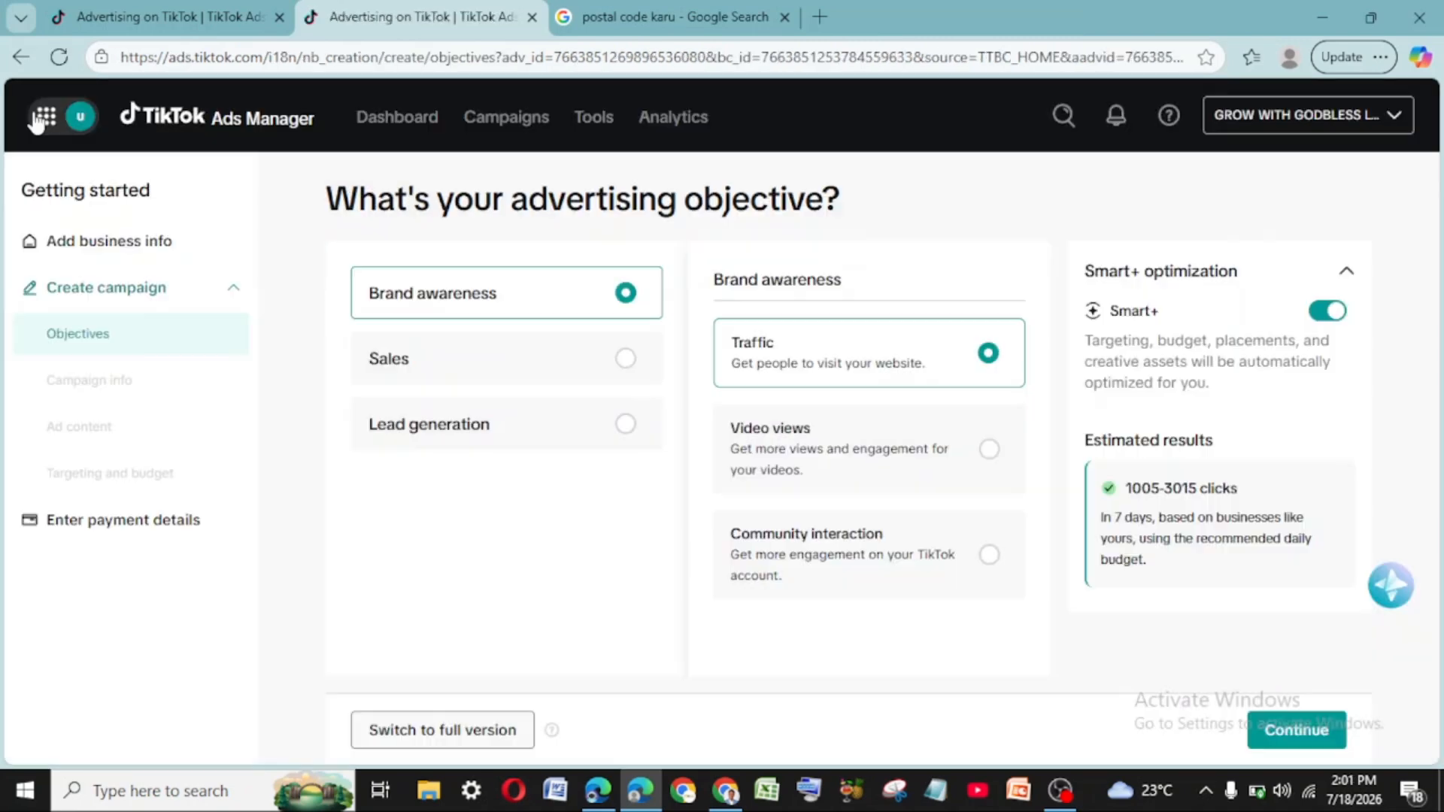
left_click(45, 119)
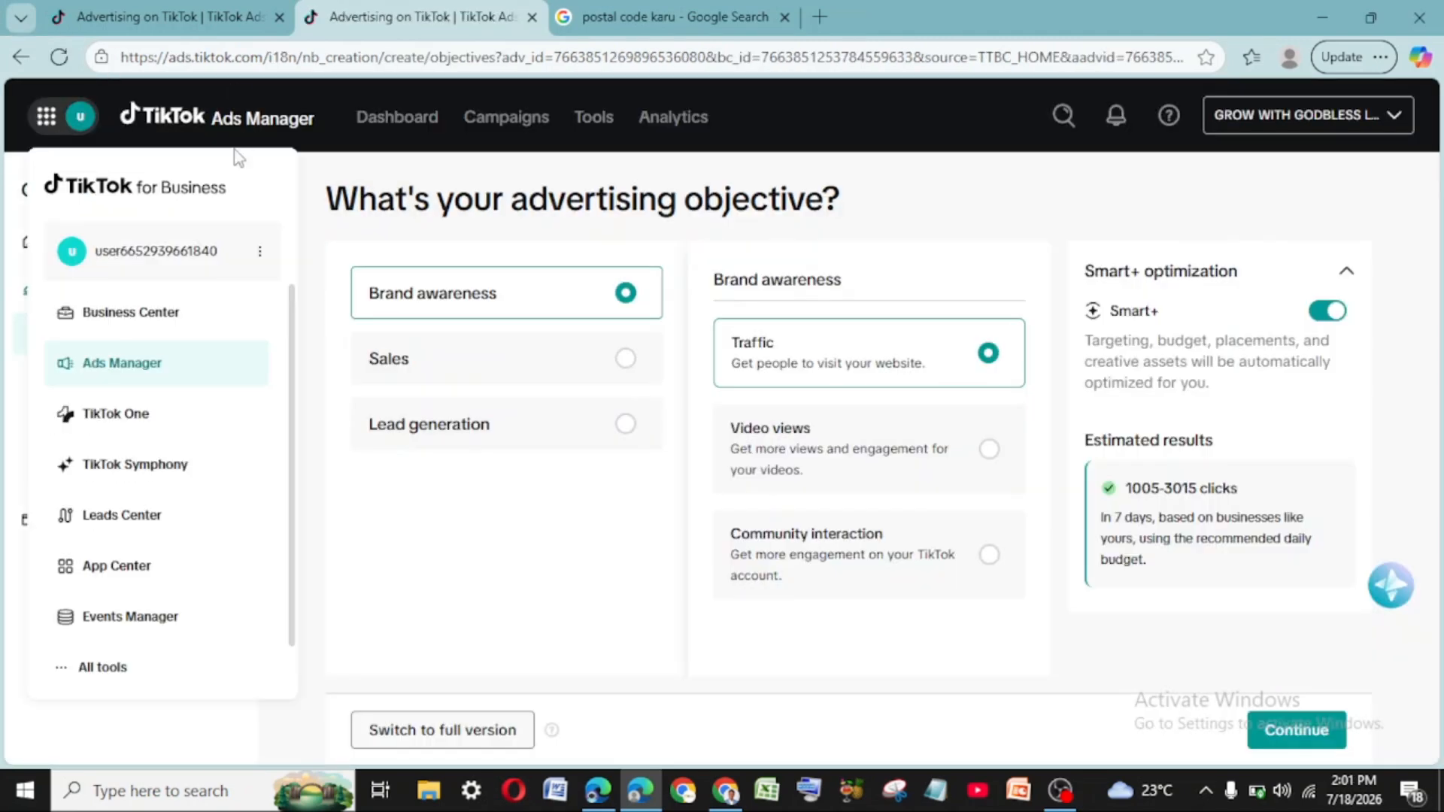
left_click(126, 329)
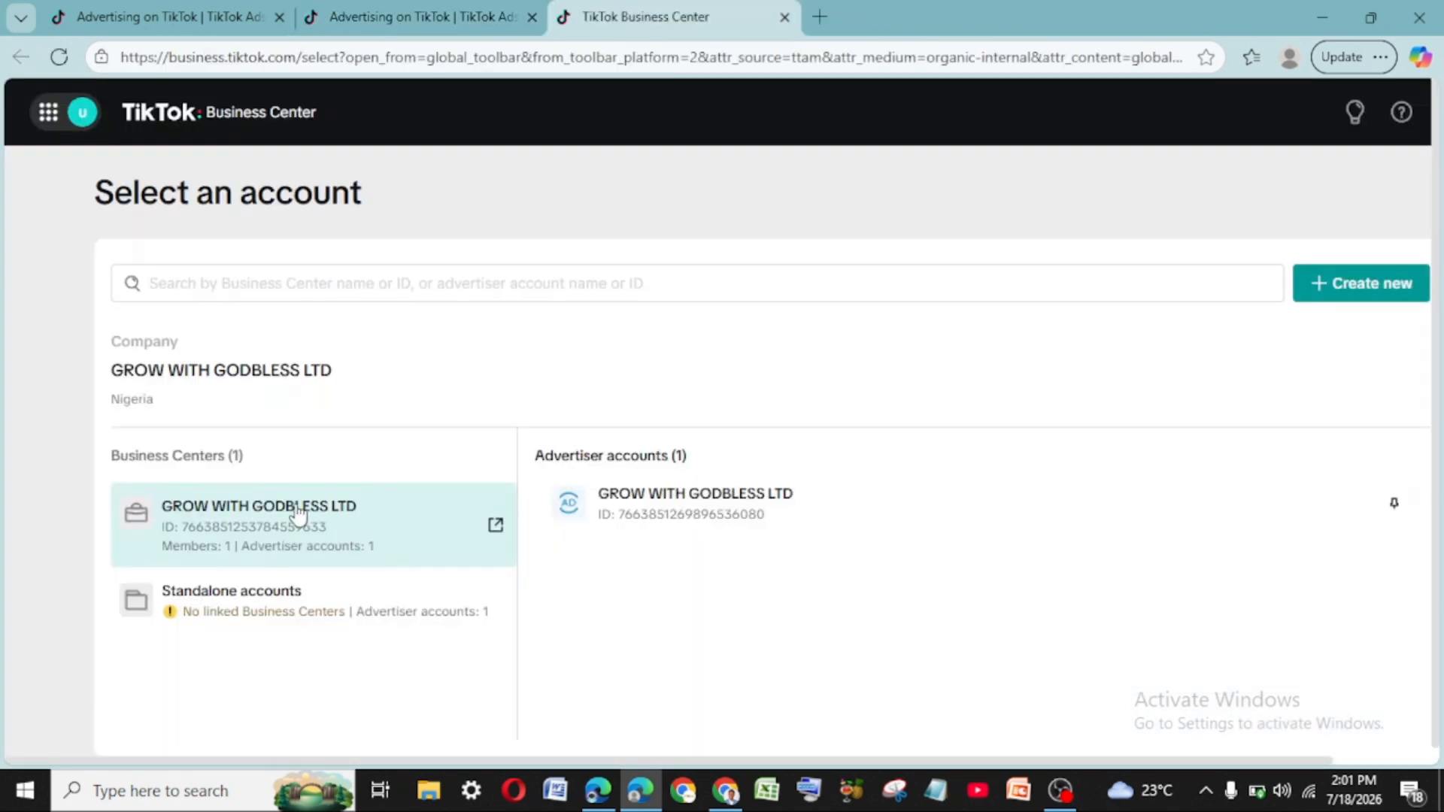
- Open the GROW WITH GODBLESS LTD business center from the Business Center account list
left_click(294, 513)
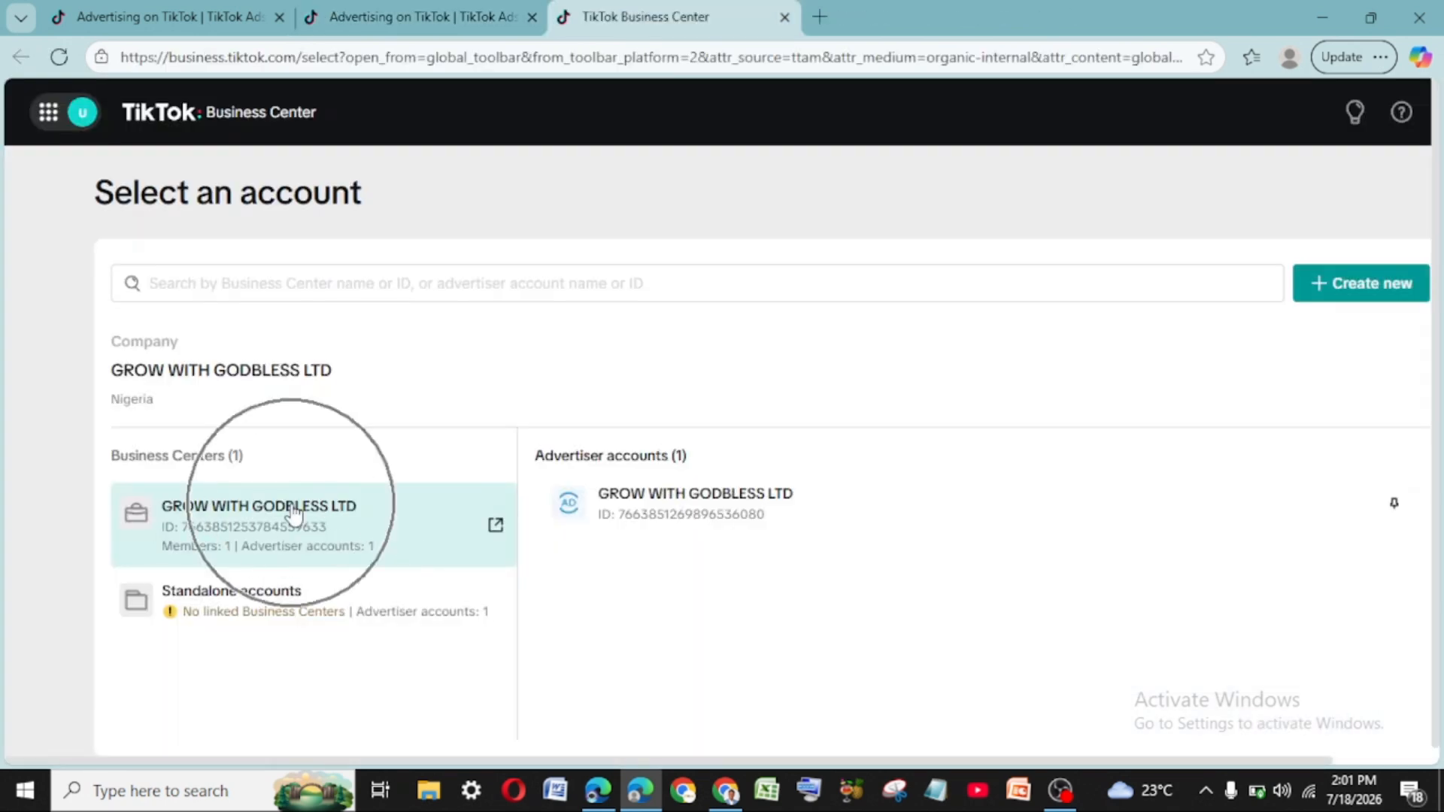
left_click(698, 510)
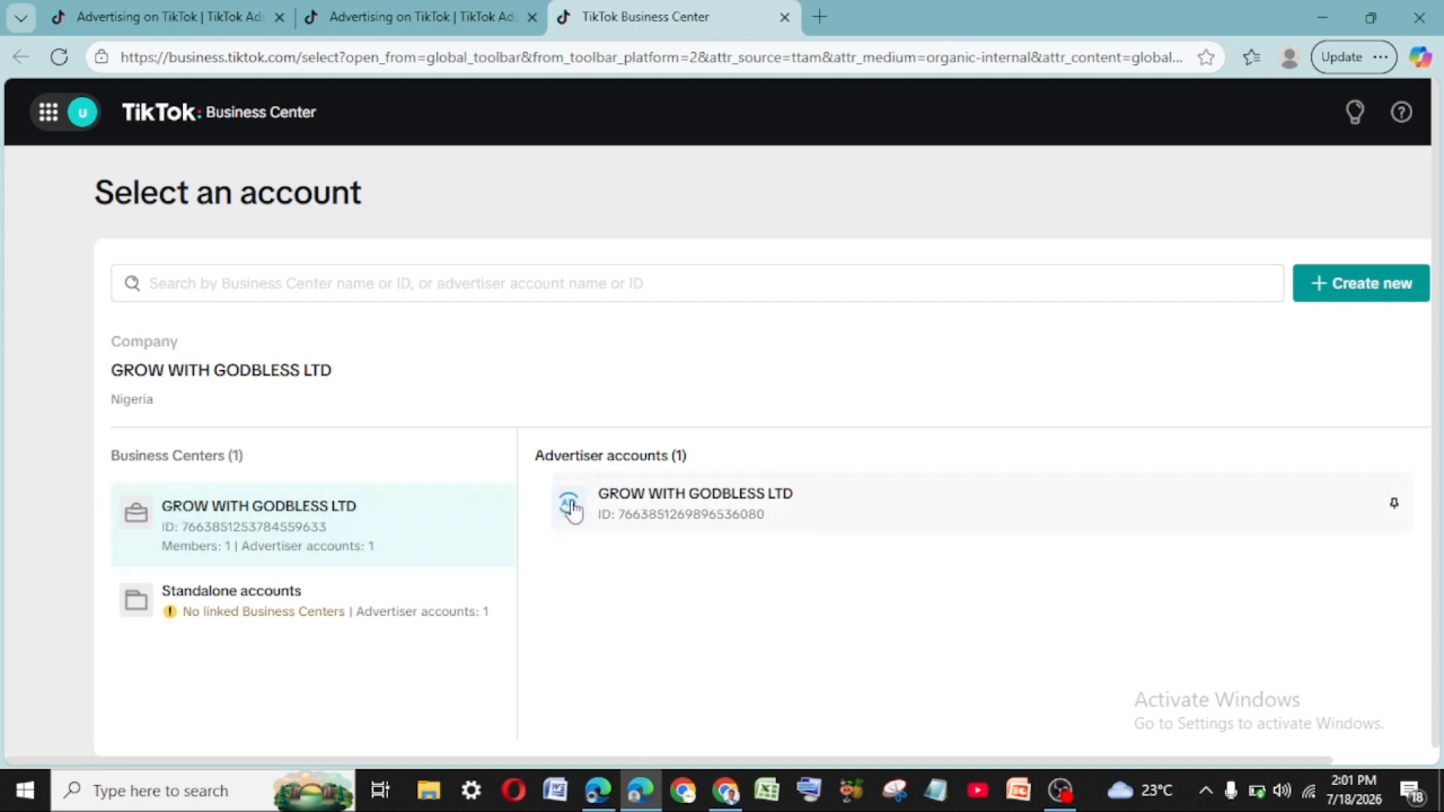
left_click(470, 508)
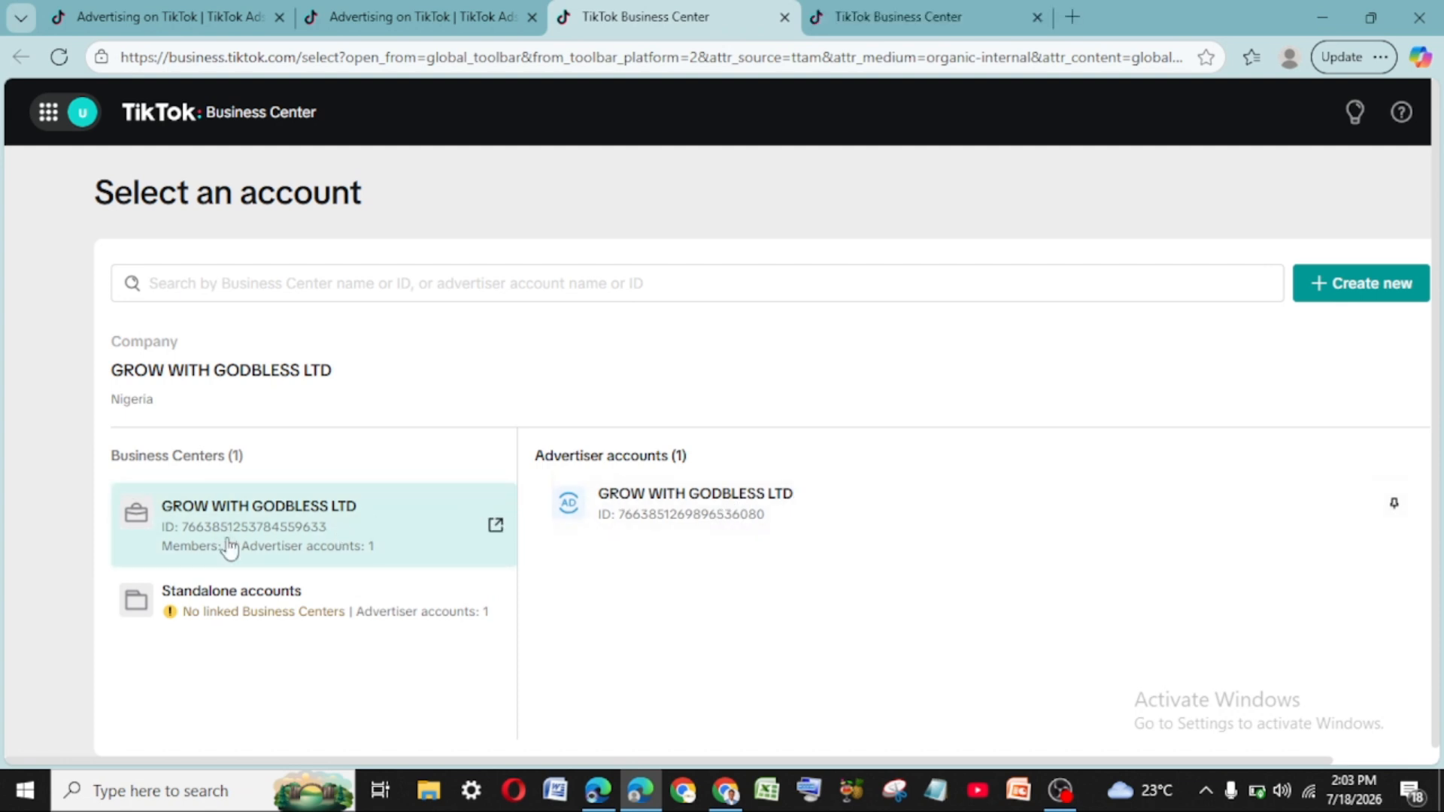
left_click(380, 519)
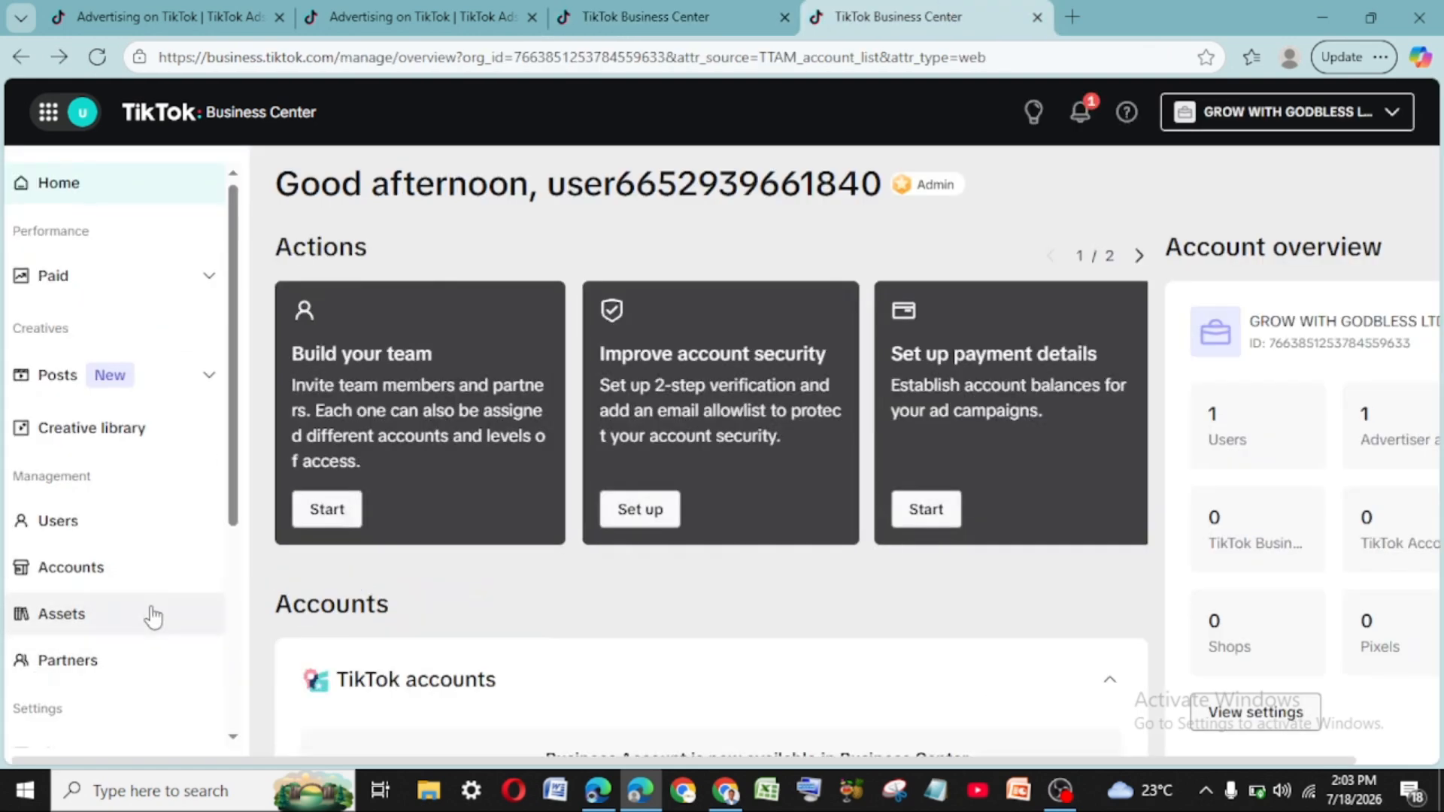
- Expand Finance in the sidebar and go to Payment management
scroll(154, 617, "down", 5)
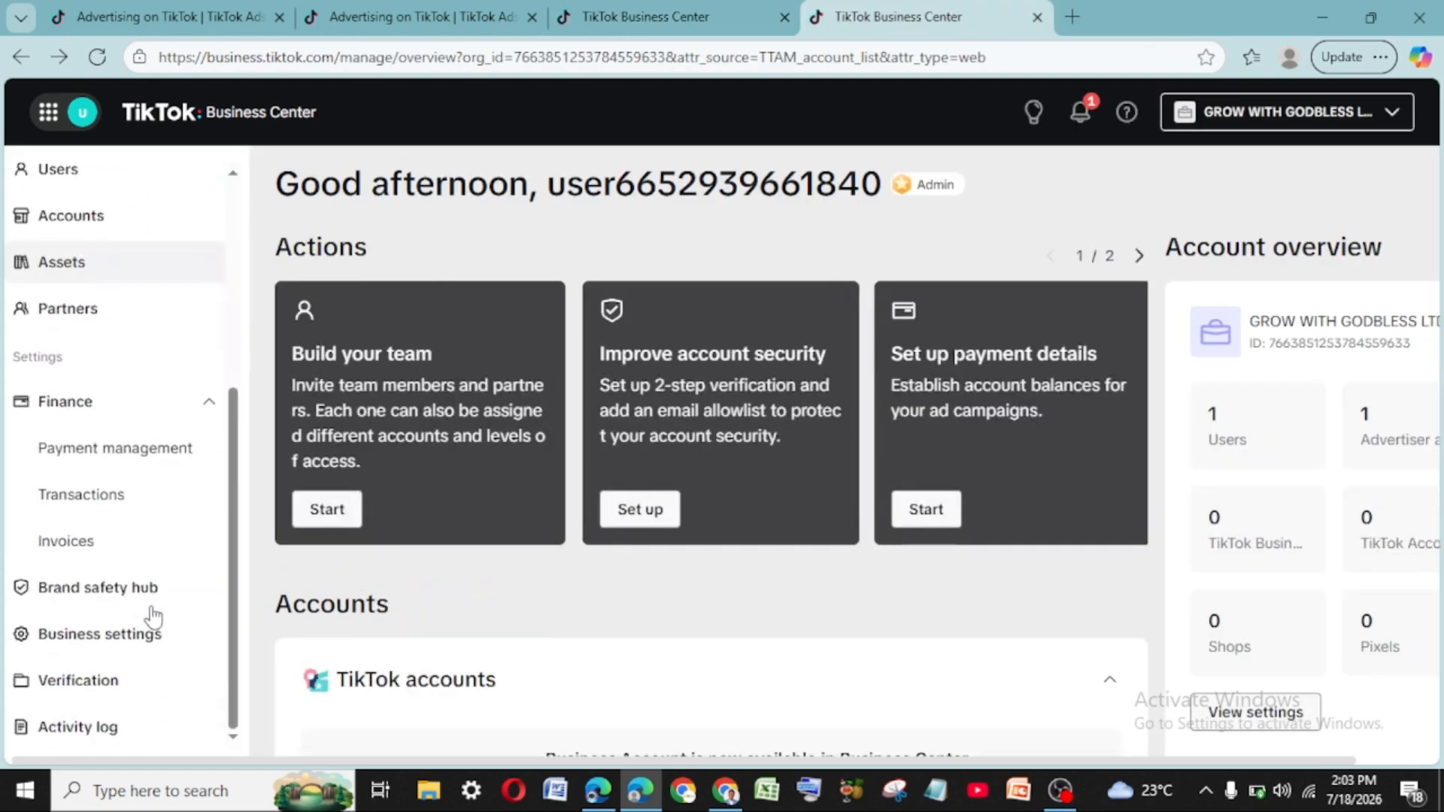
left_click(115, 413)
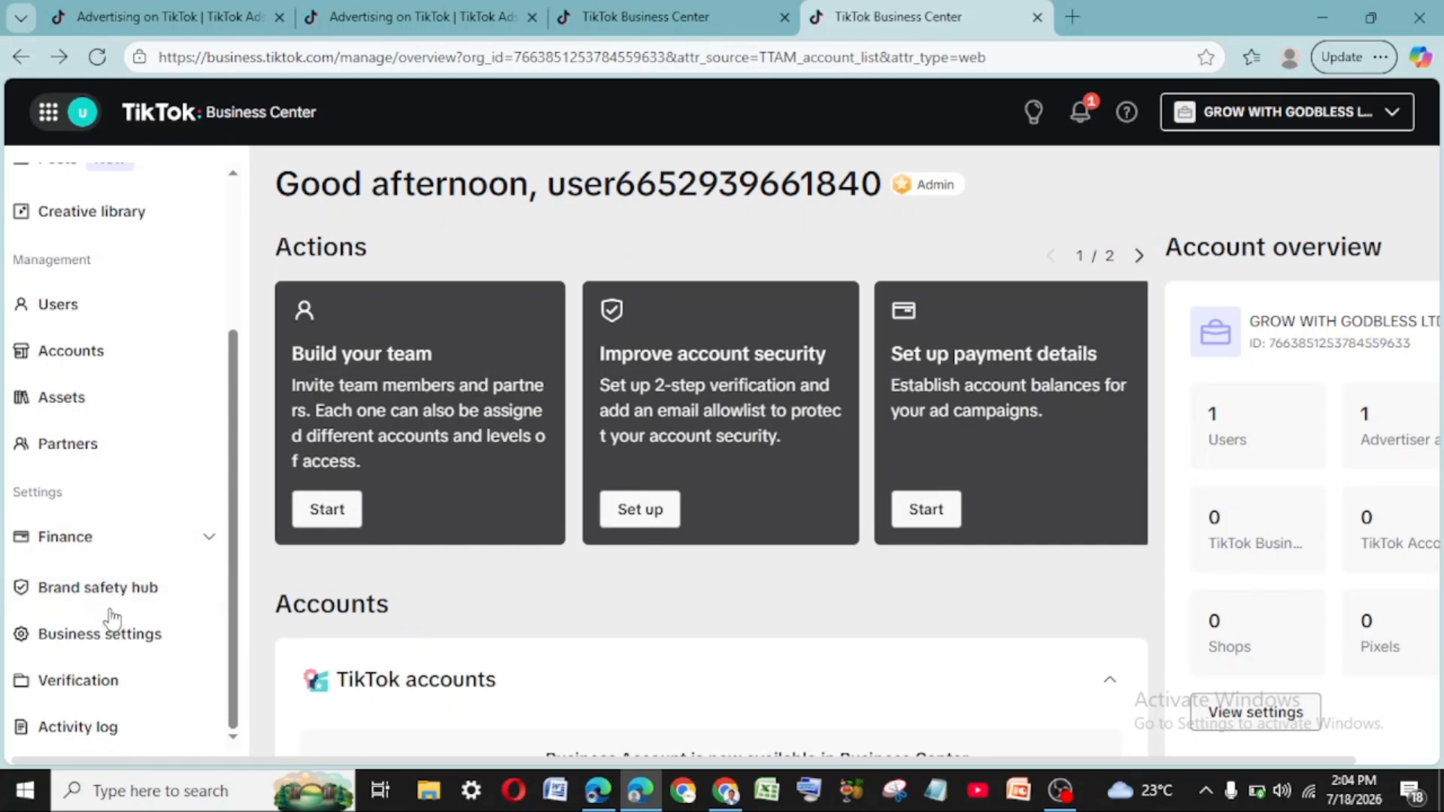
left_click(201, 538)
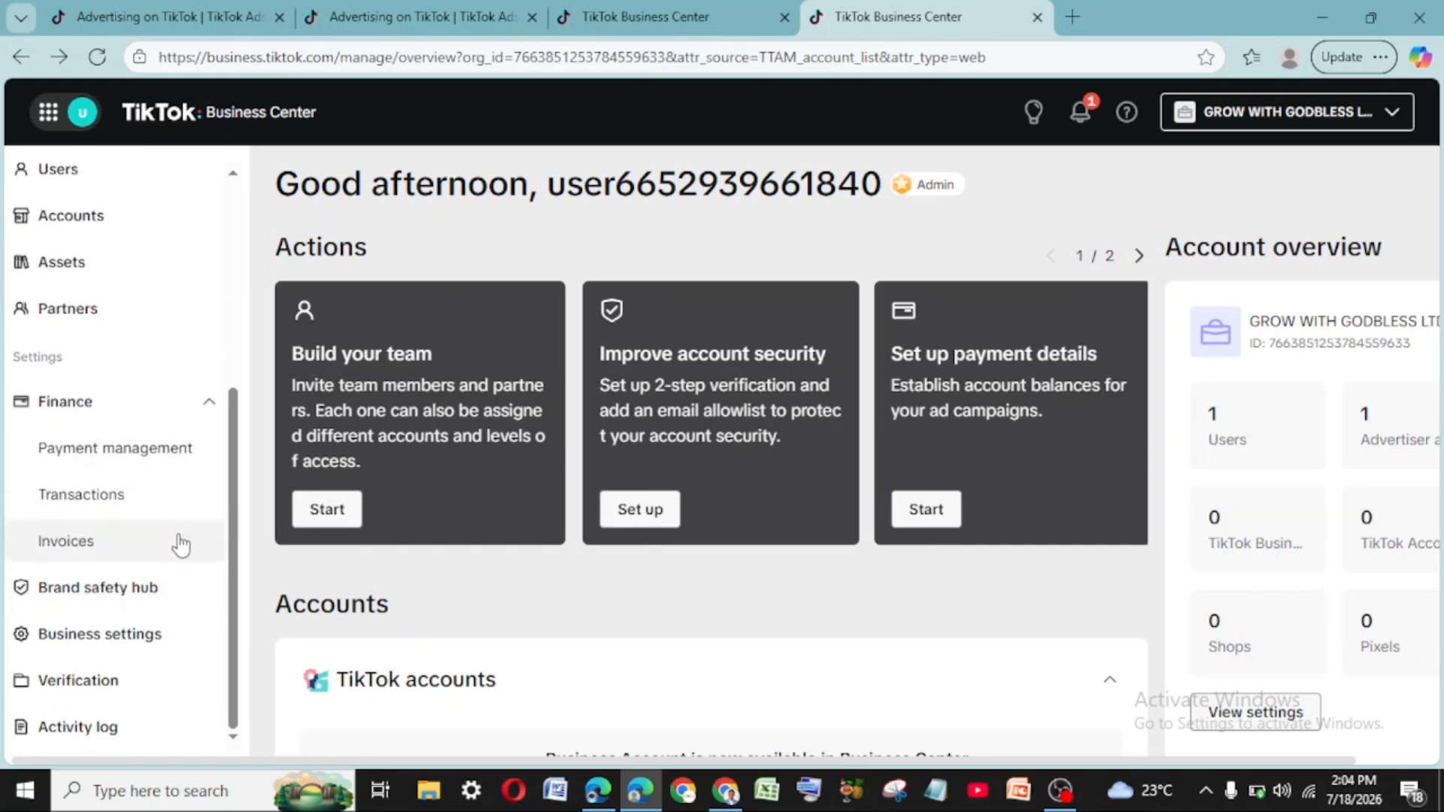
left_click(105, 451)
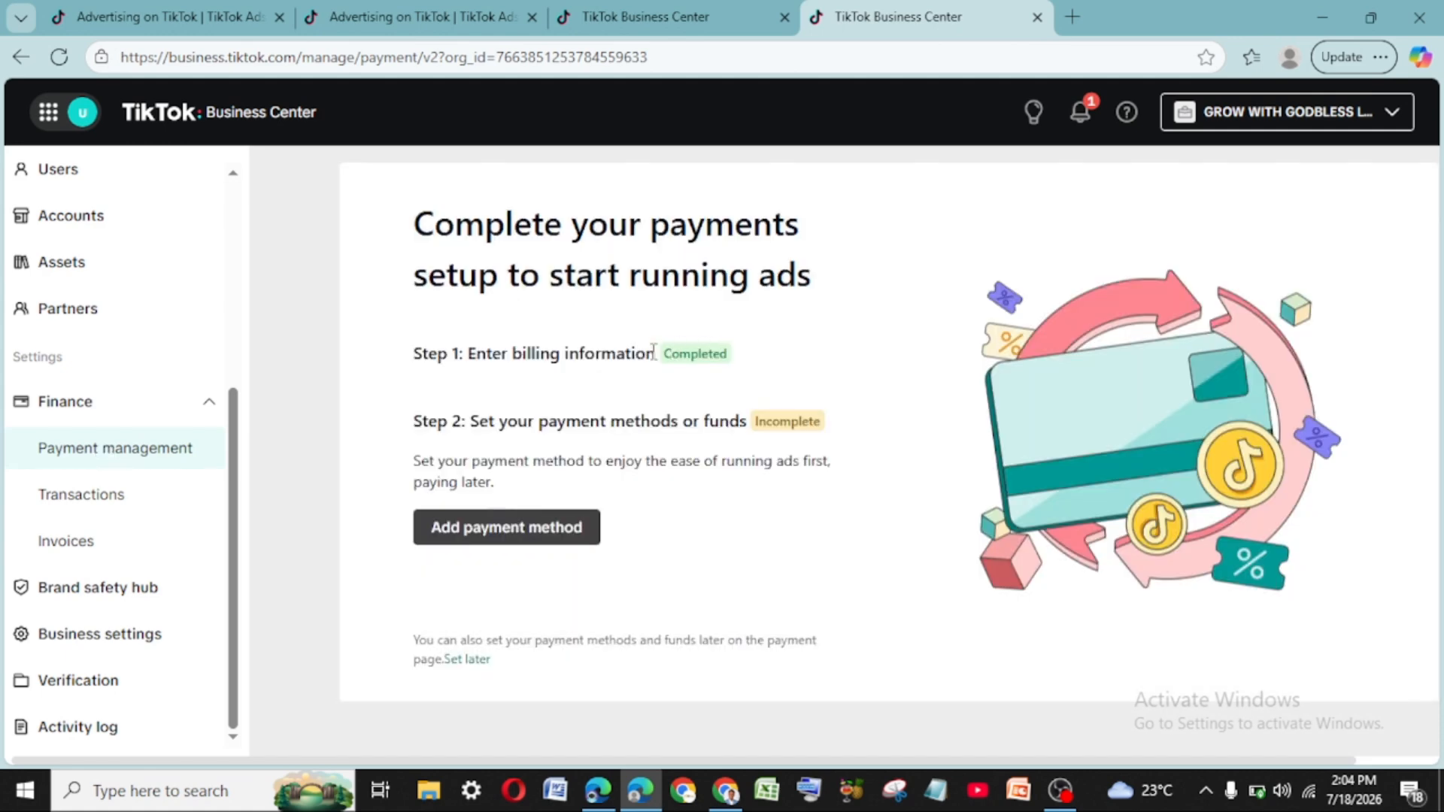
- Preview the add-card payment form, close it unsaved, and show the TikTok for Business tools
left_click(483, 529)
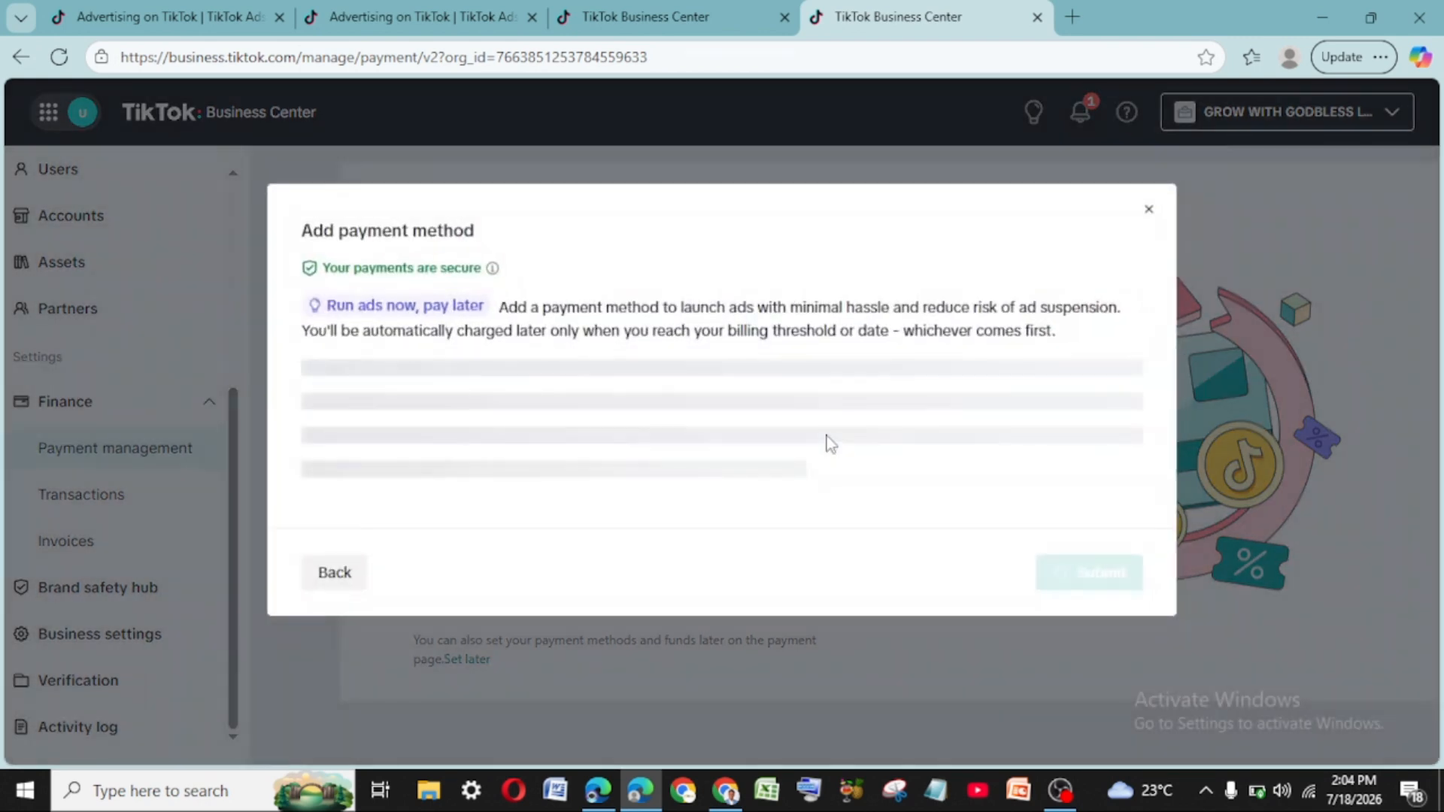
left_click(1145, 210)
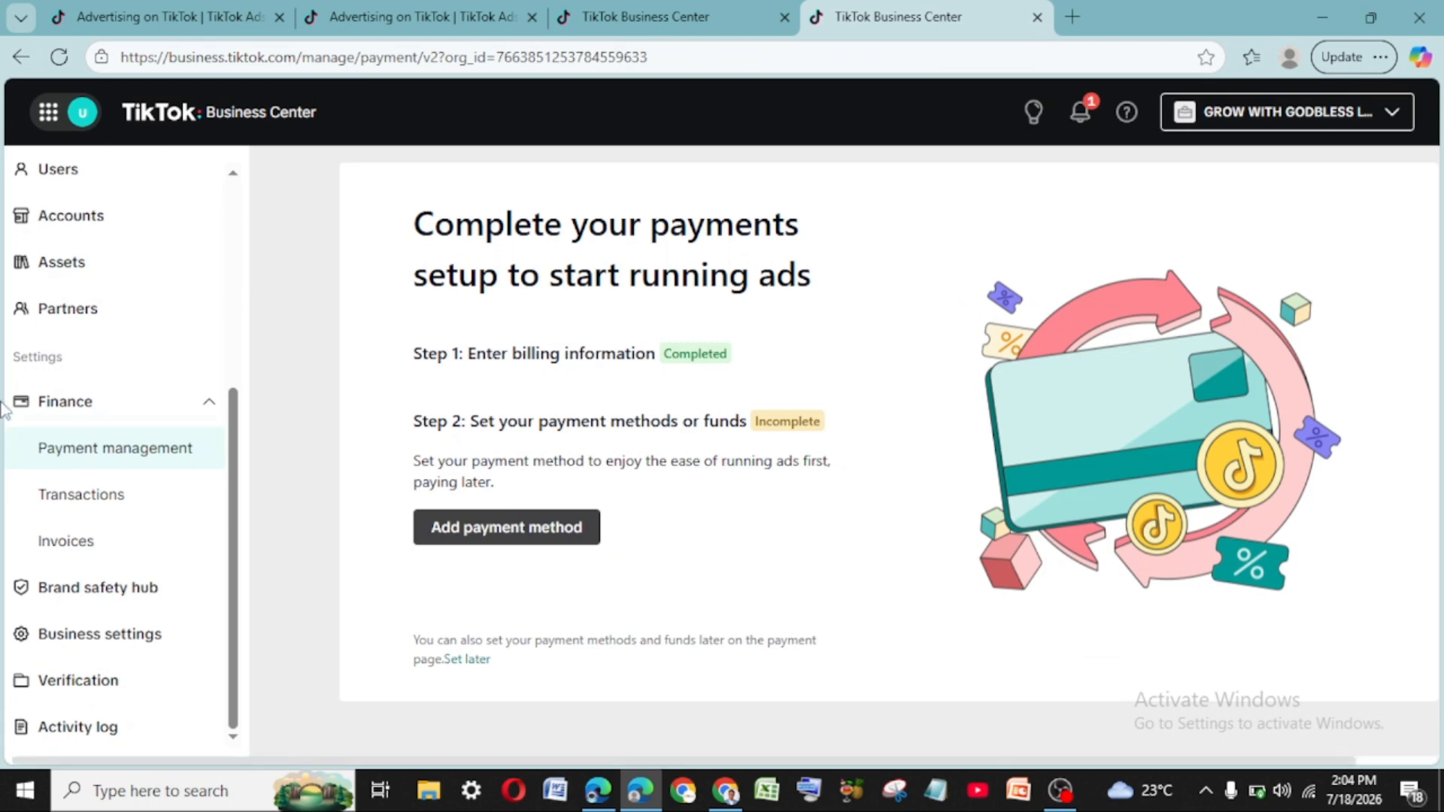
mouse_move(65, 112)
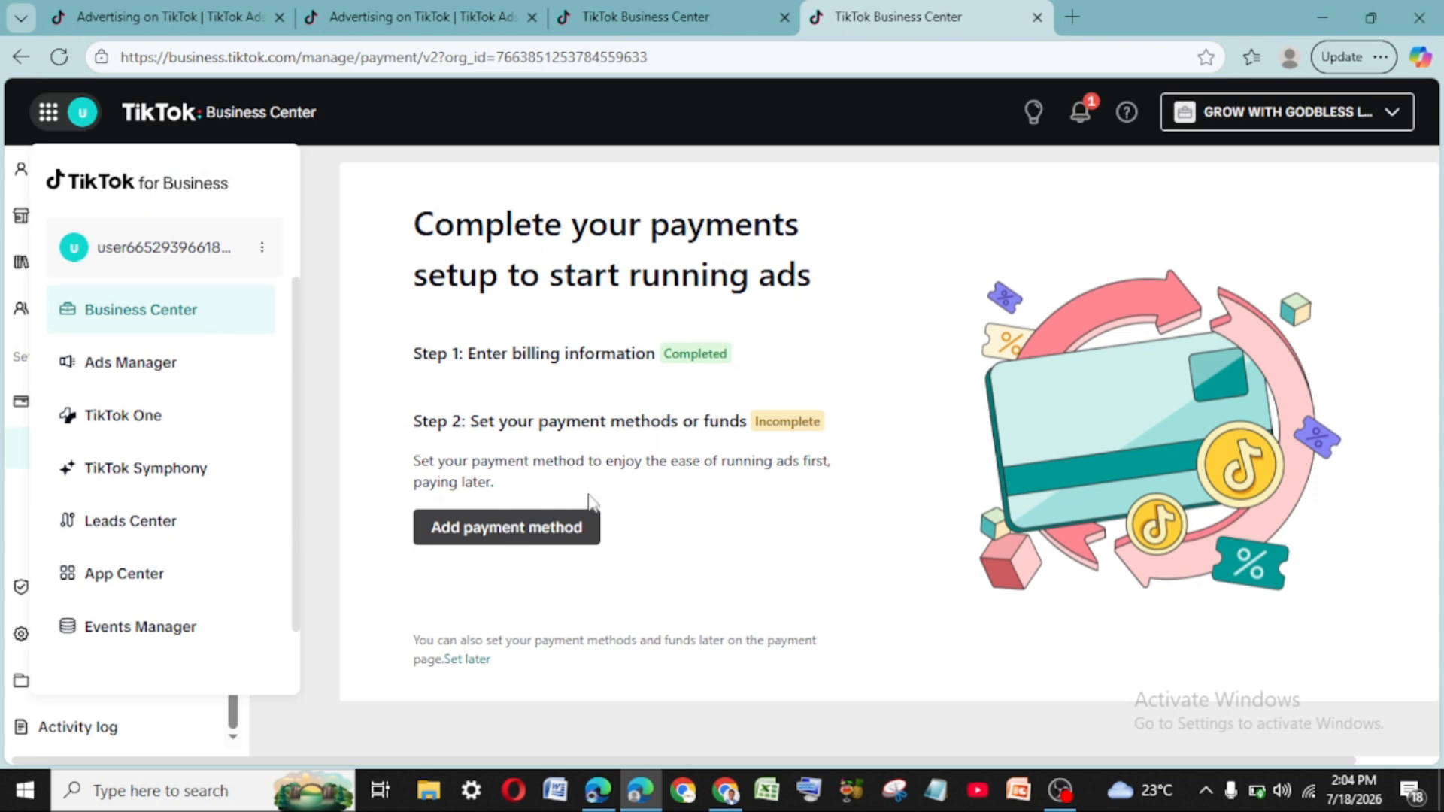
- Switch to Ads Manager from the TikTok for Business panel
left_click(147, 380)
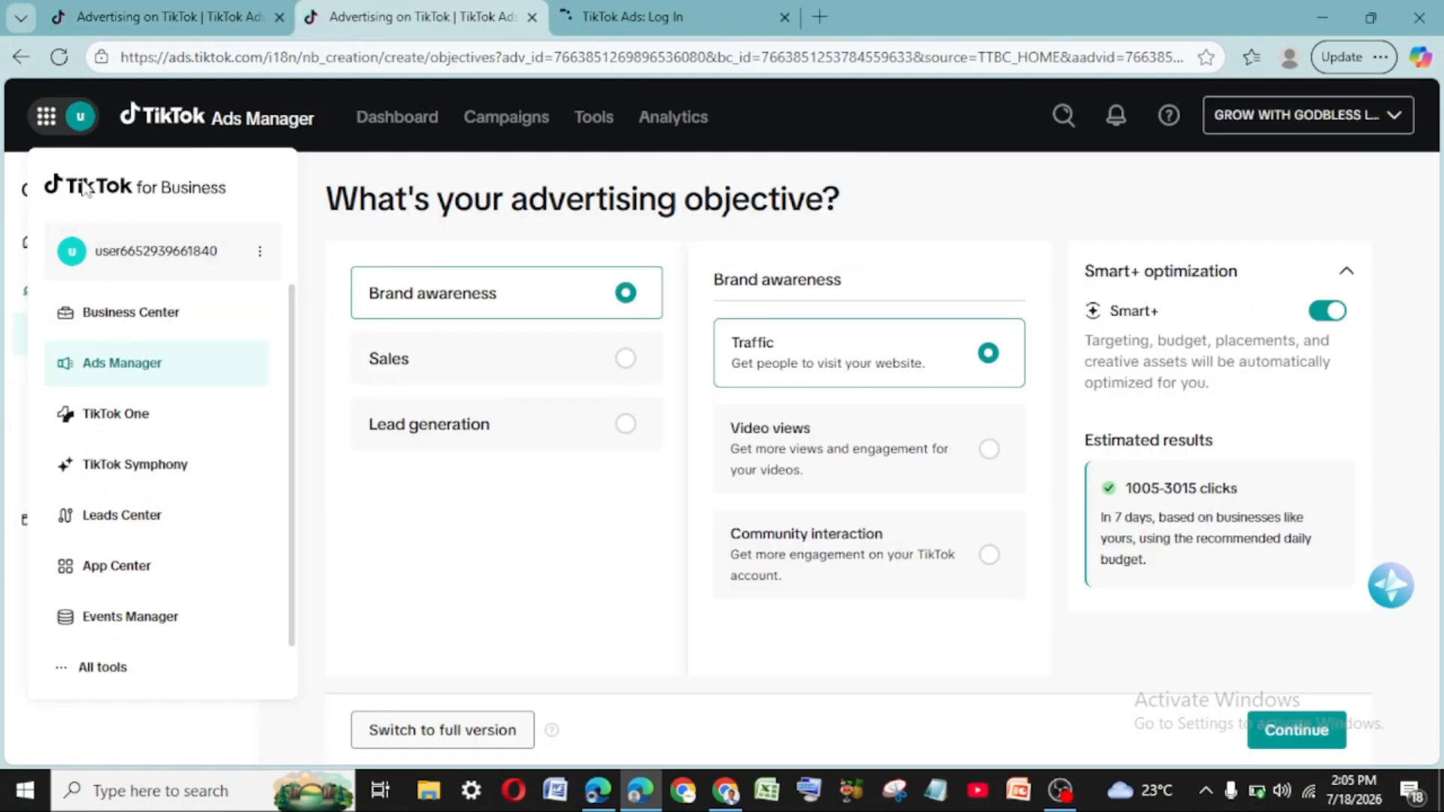
left_click(83, 122)
key("ctrl")
key("ctrl")
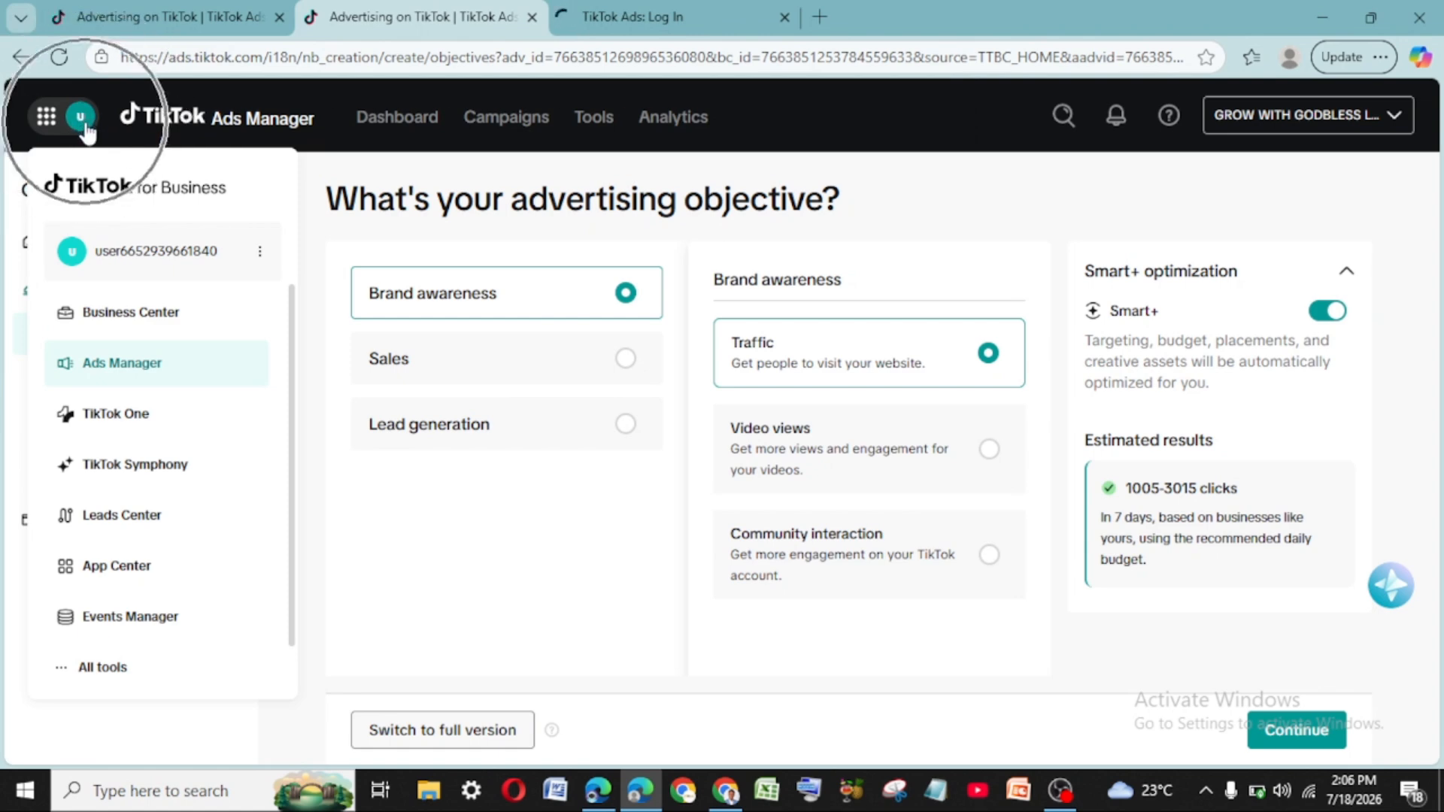
key("ctrl")
key("ctrl")
key("ctrl")
key("ctrl")
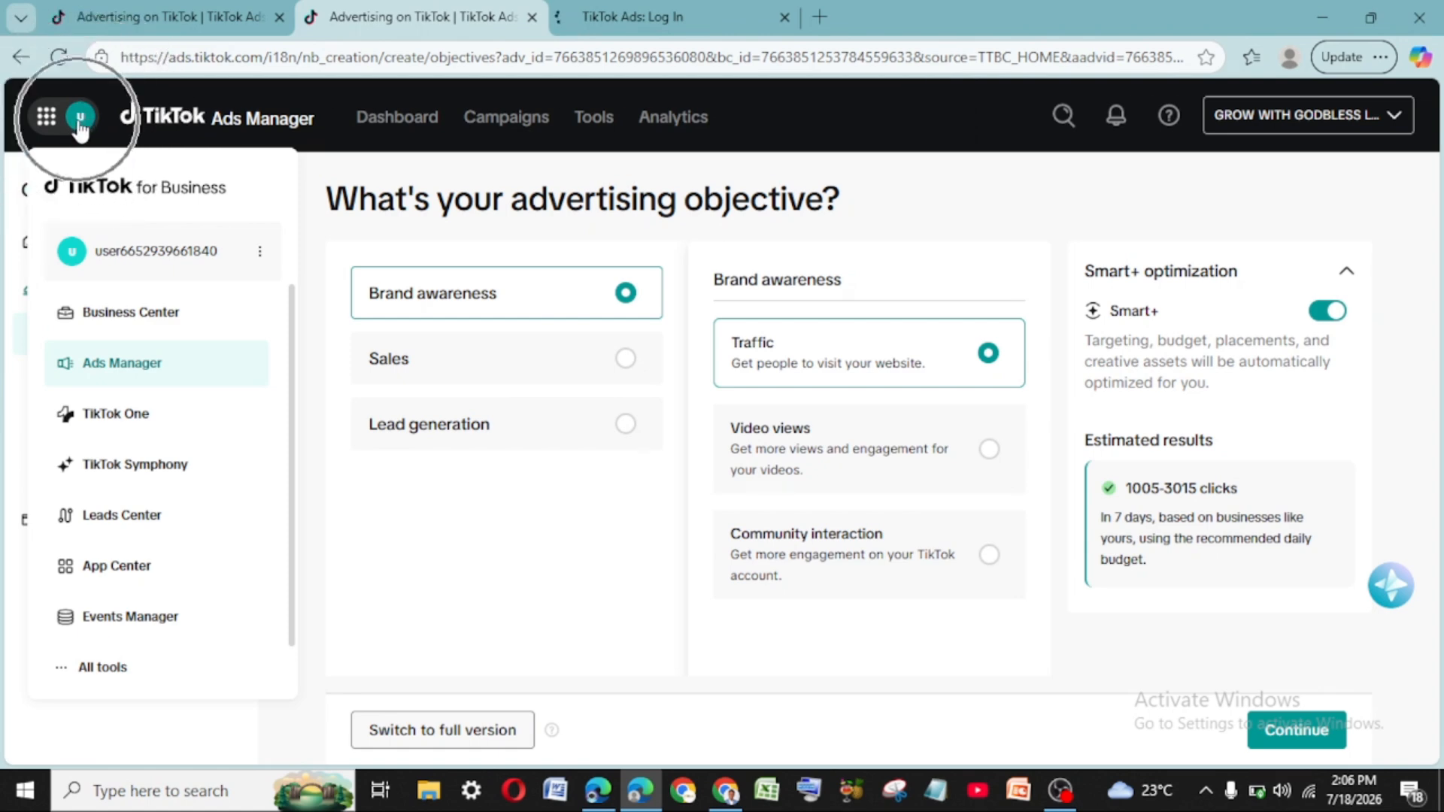
- Bring up the signed-in account's menu with User Settings and language options
left_click(79, 121)
left_click(80, 120)
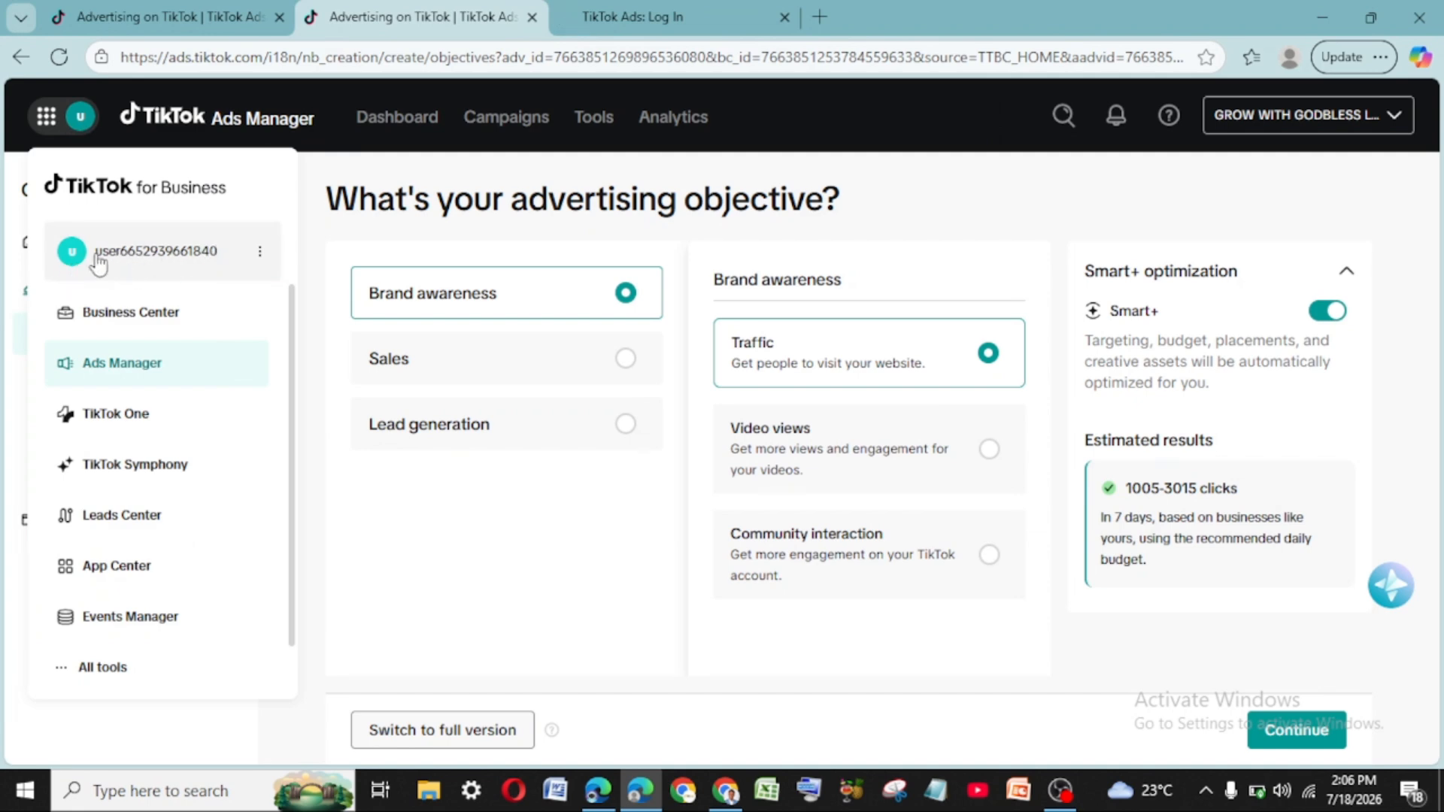
left_click(261, 256)
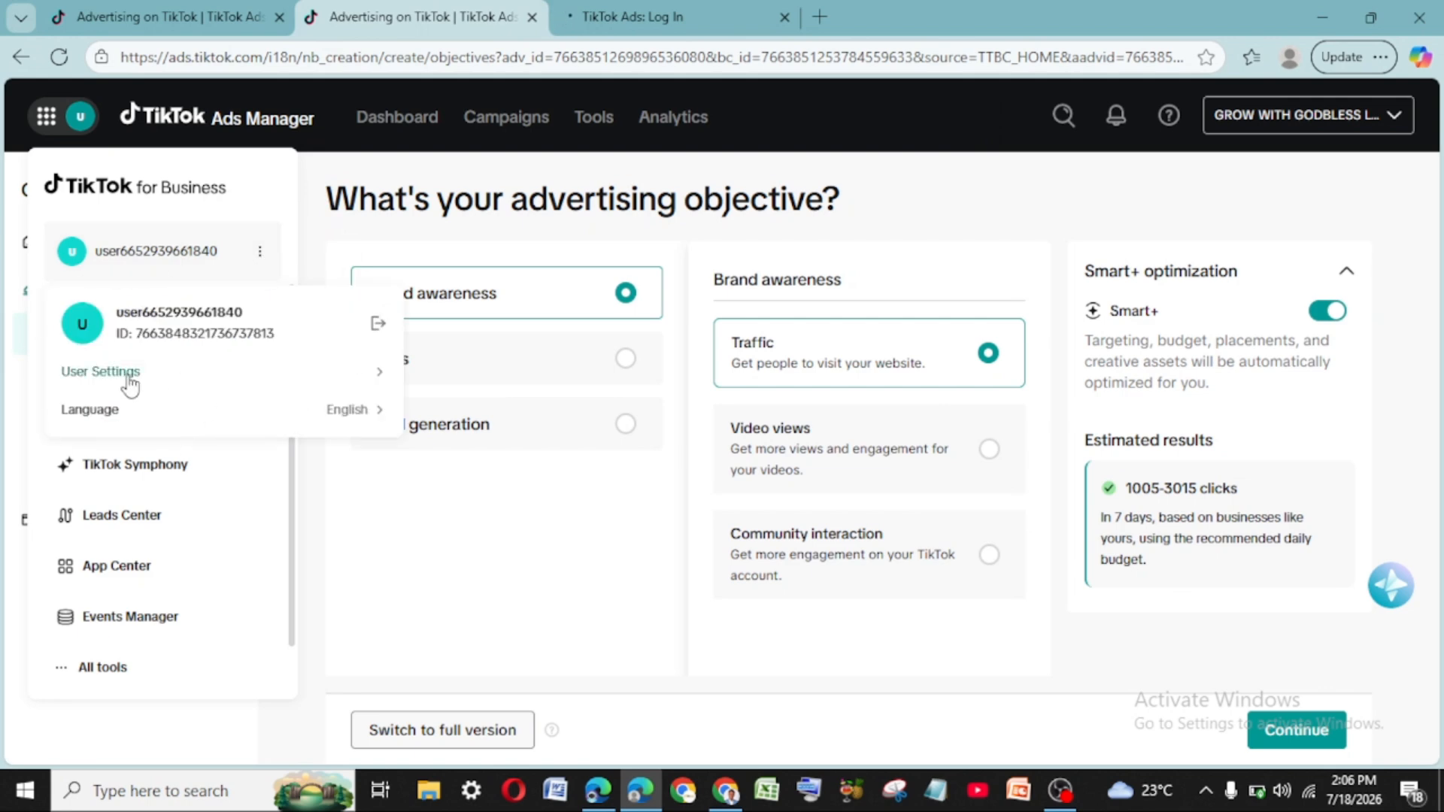
- Go to User Settings and decline the Add a phone number prompt with Not now
left_click(129, 380)
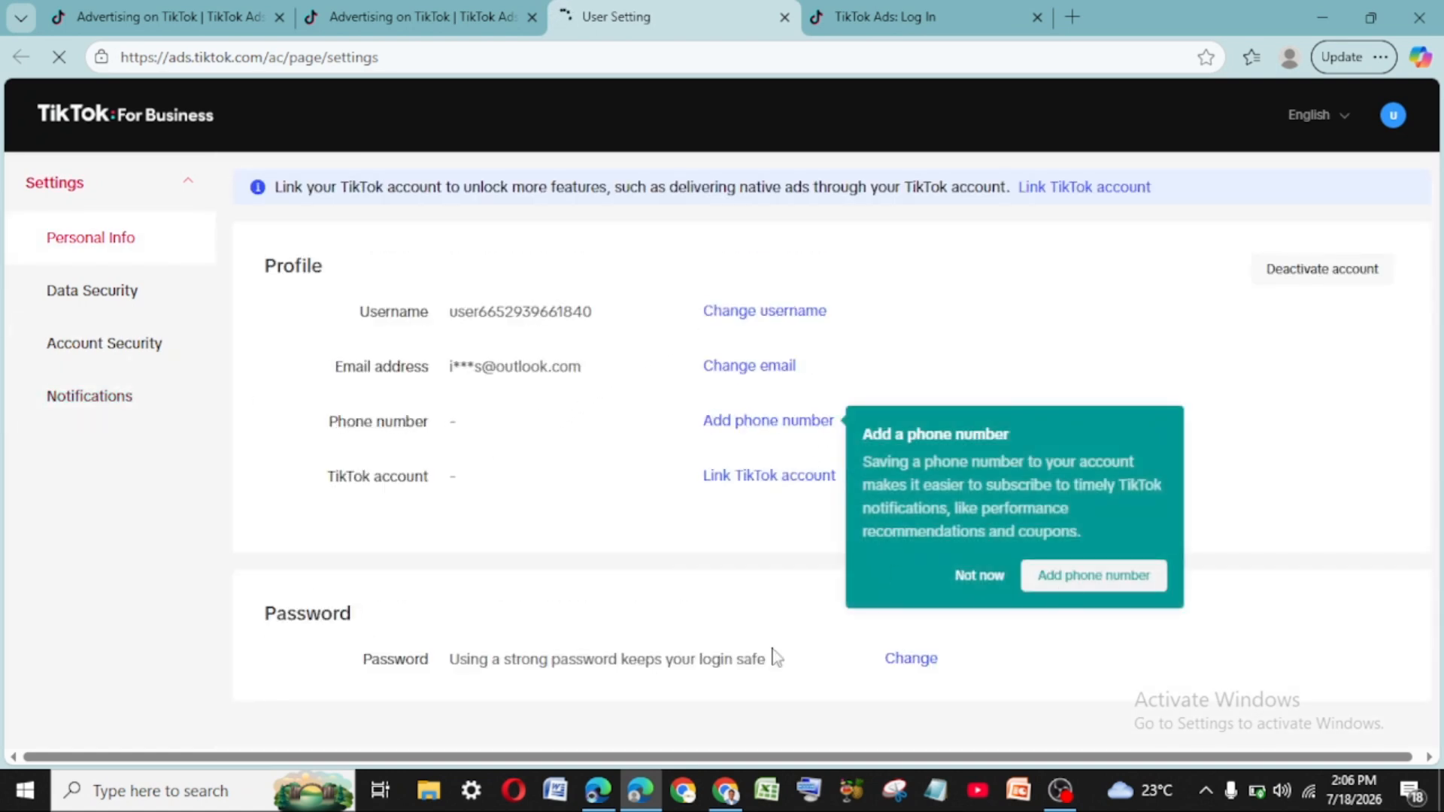
left_click(970, 575)
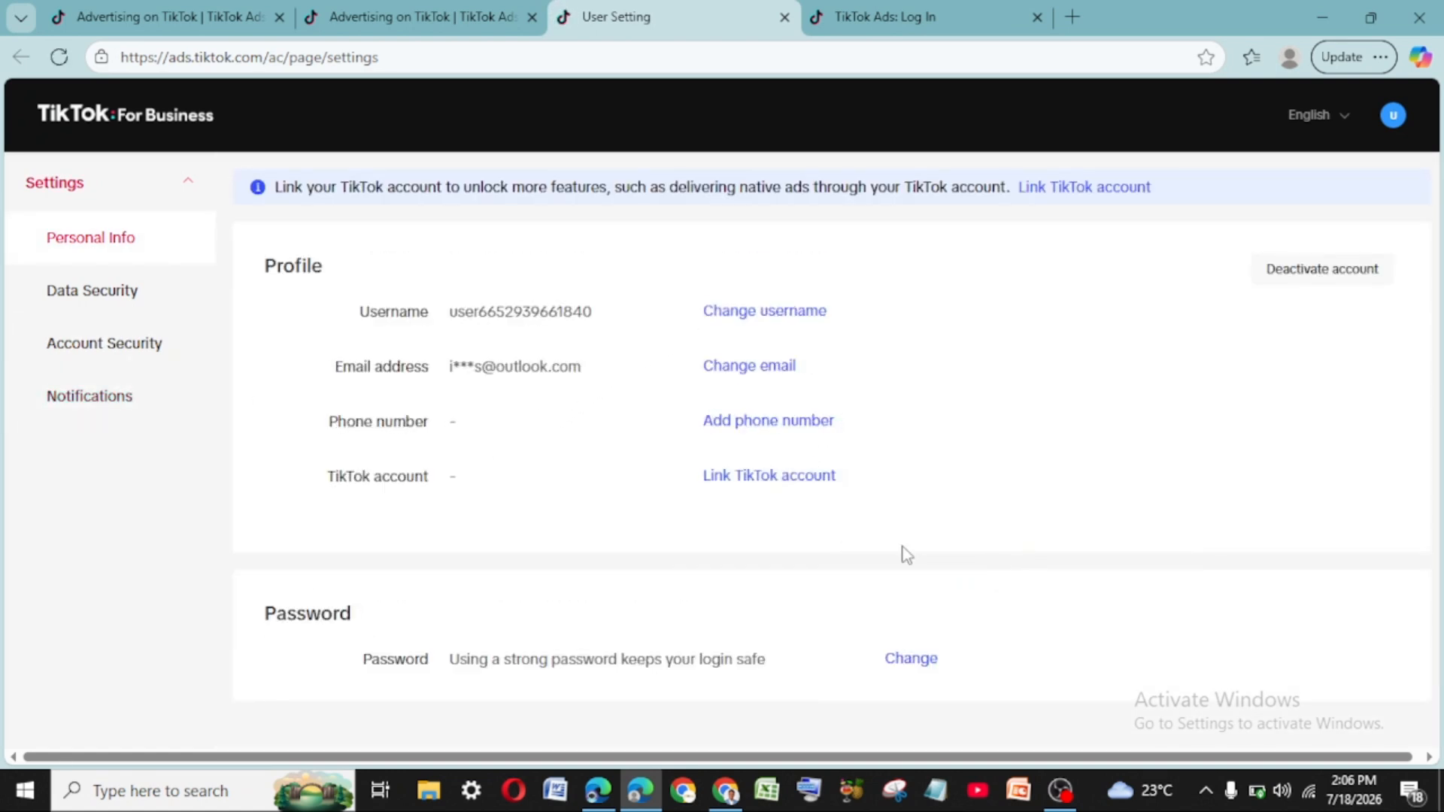
left_click(794, 485)
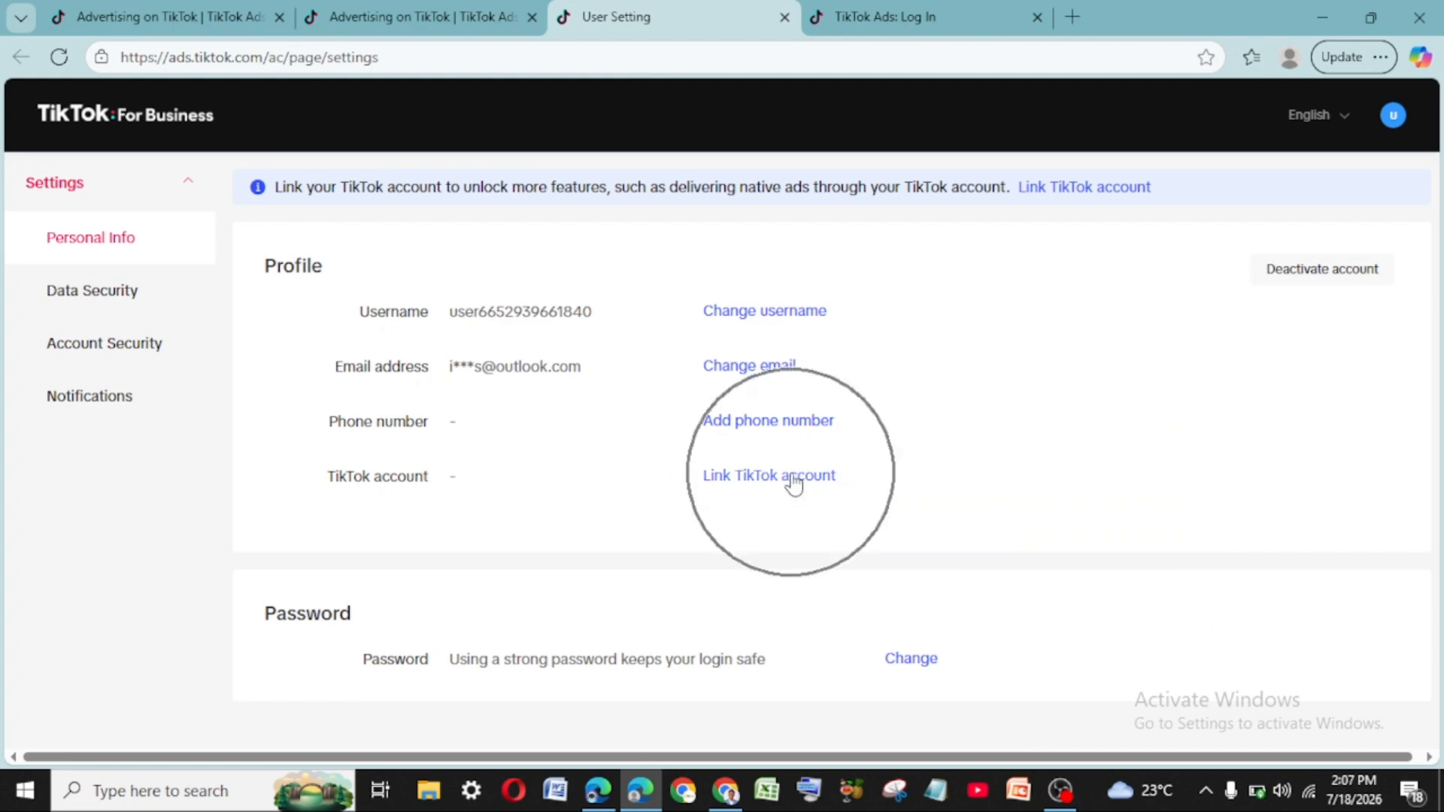
- Begin linking a TikTok account and send the email verification code, retrying once after cancelling
left_click(794, 485)
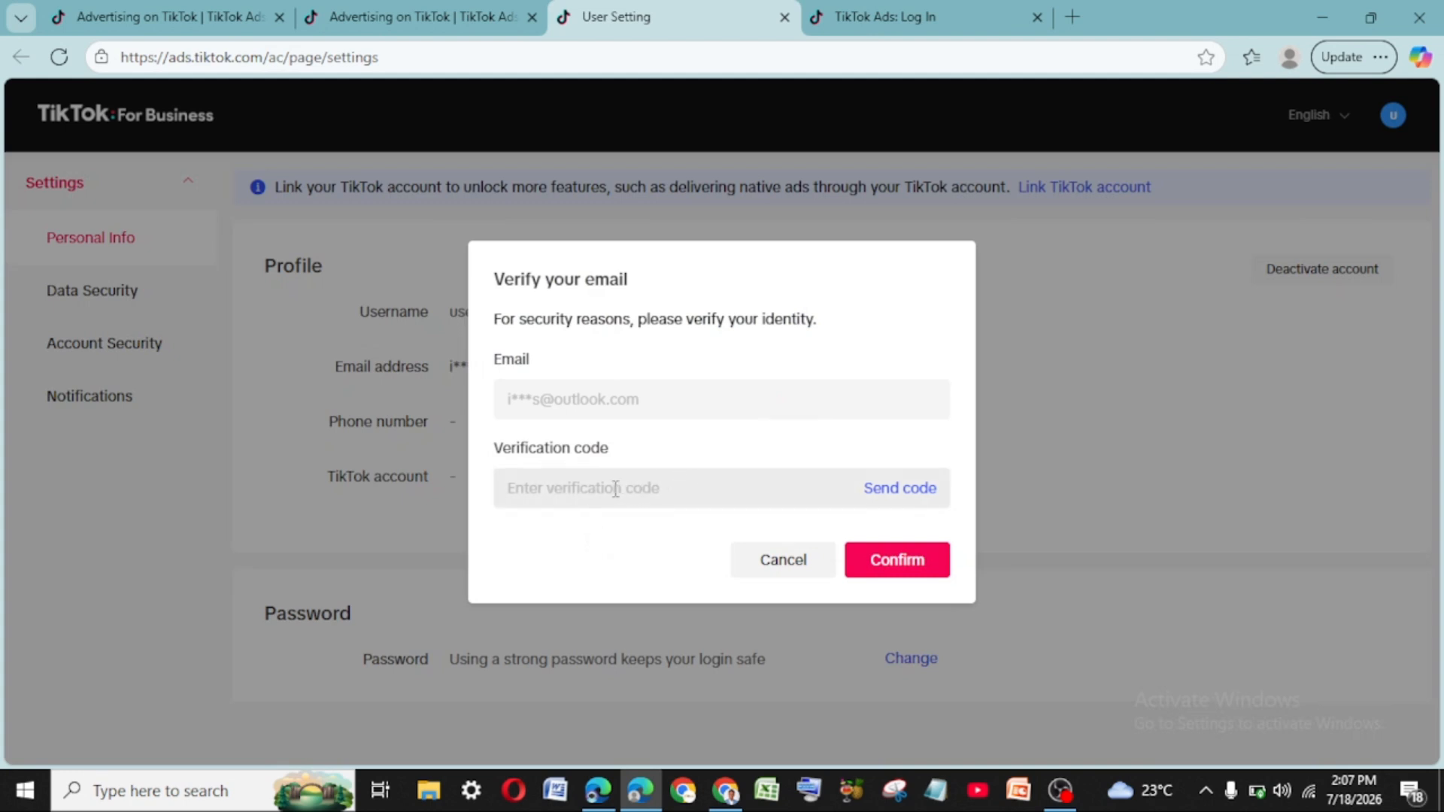
left_click(900, 489)
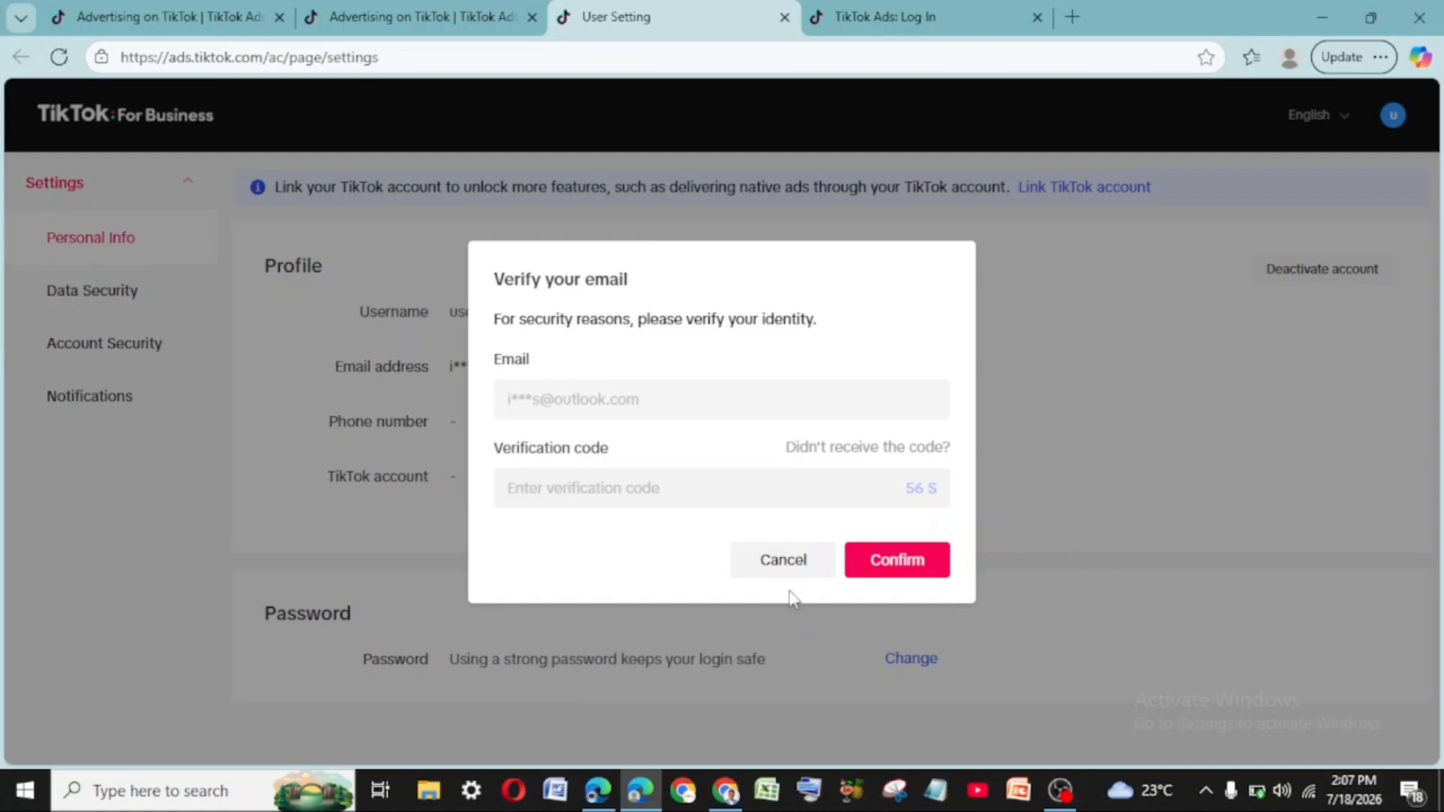
left_click(783, 564)
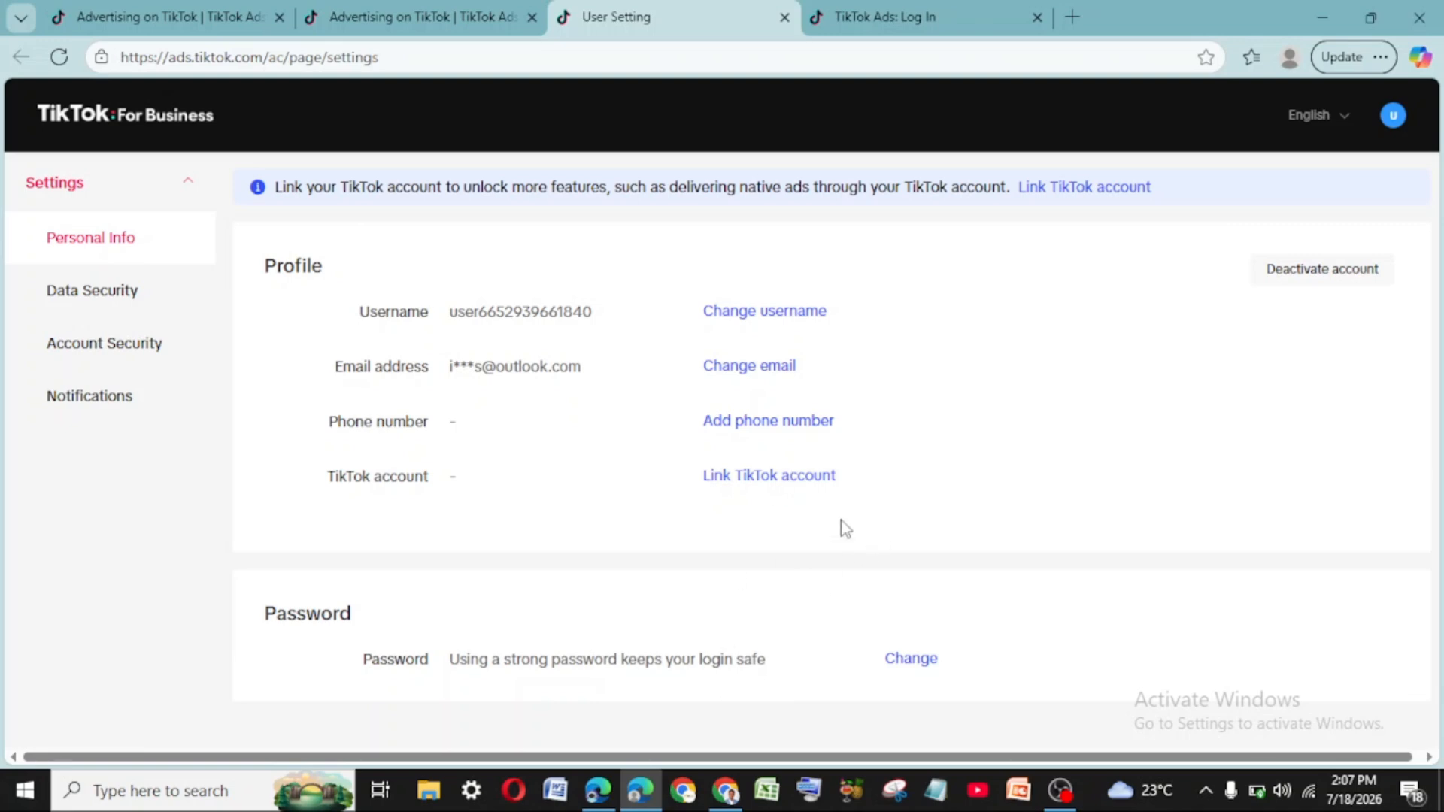
left_click(790, 478)
left_click(625, 494)
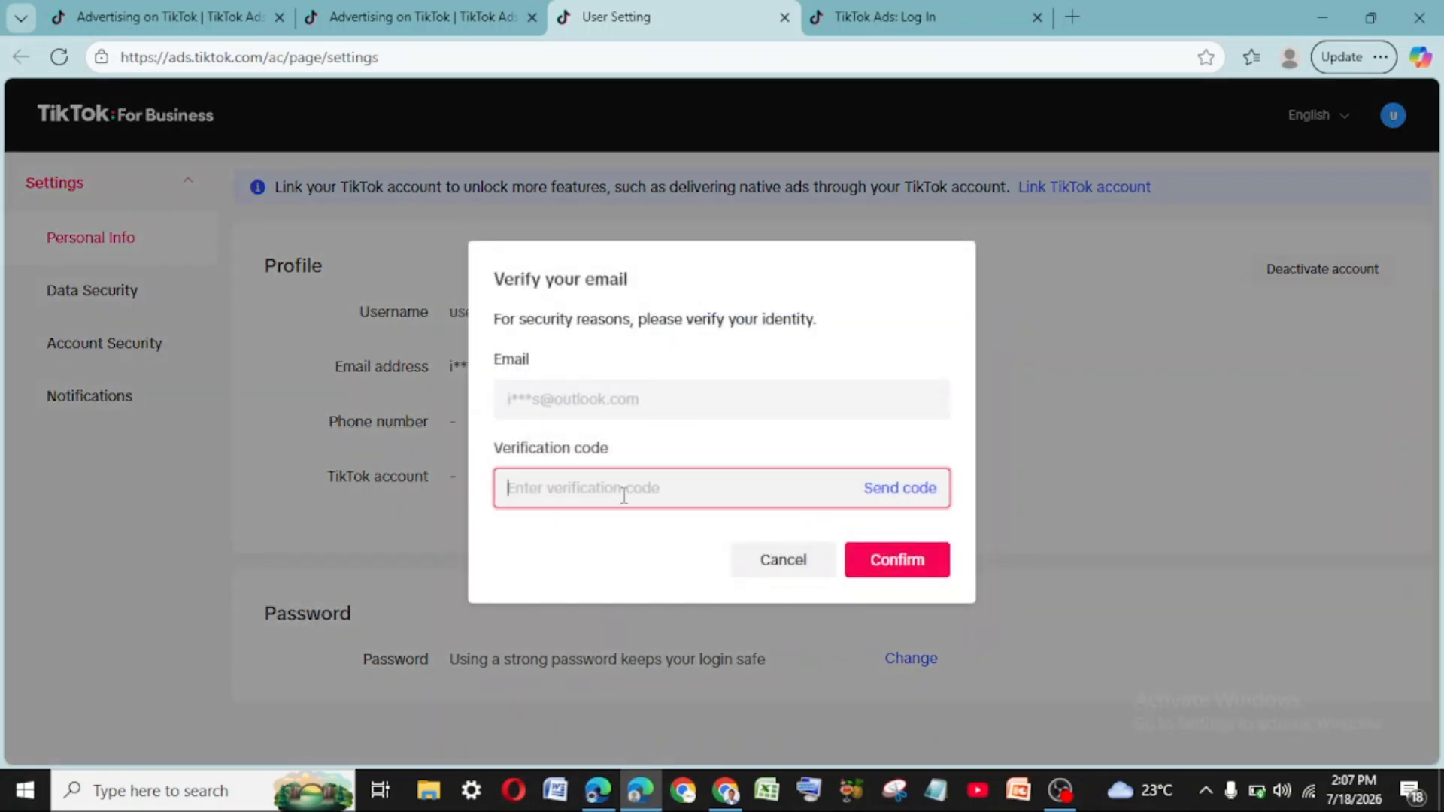
type("s")
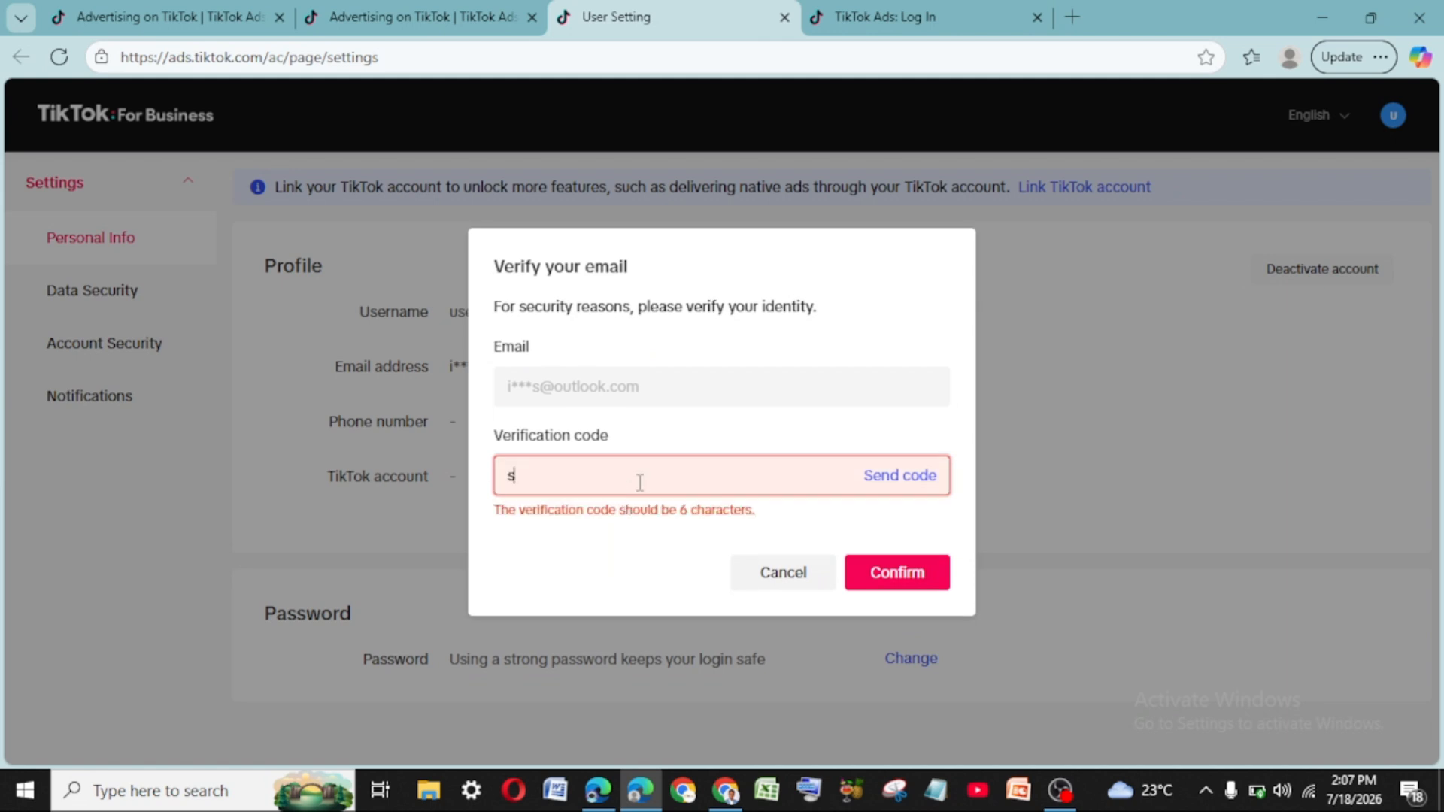
key("BackSpace")
left_click(931, 480)
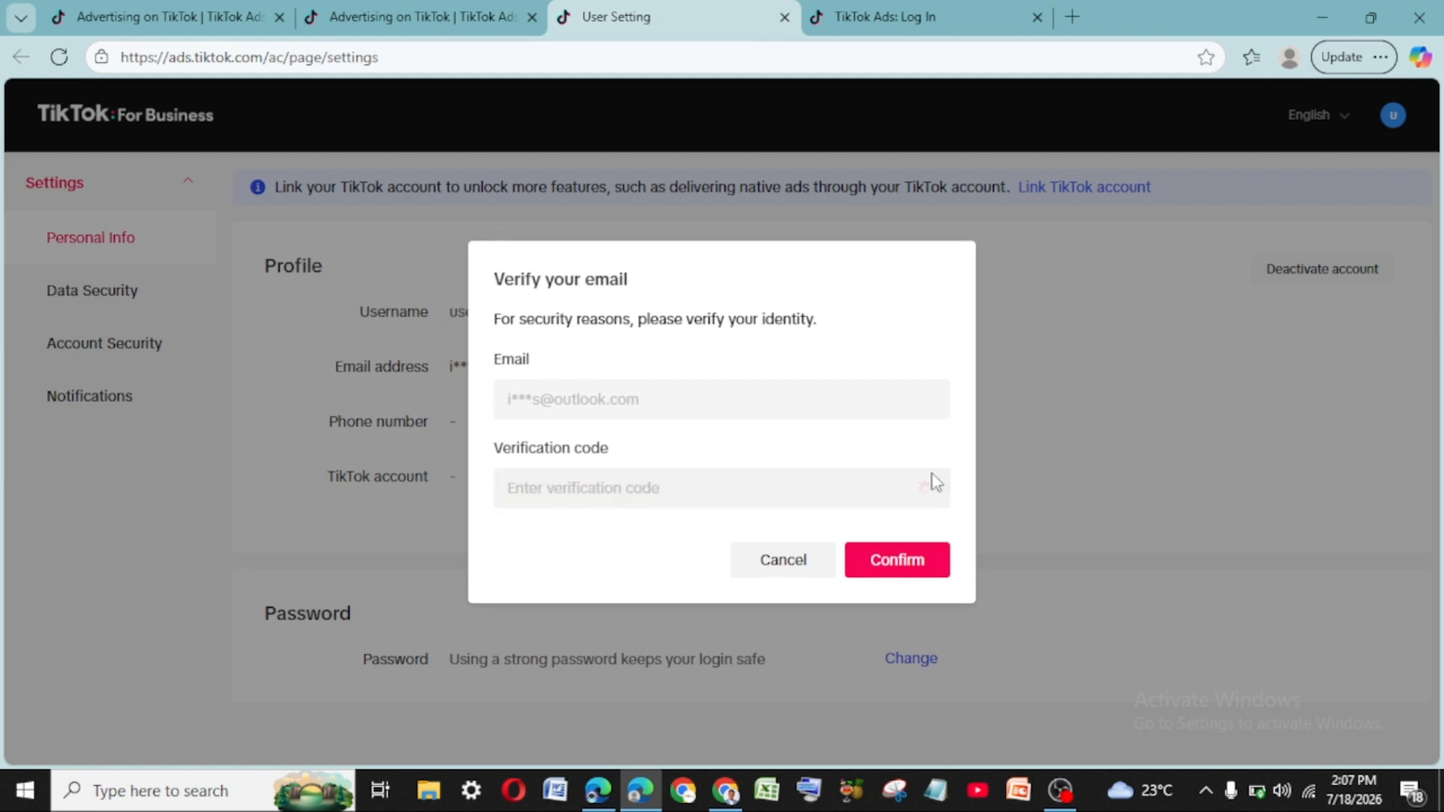